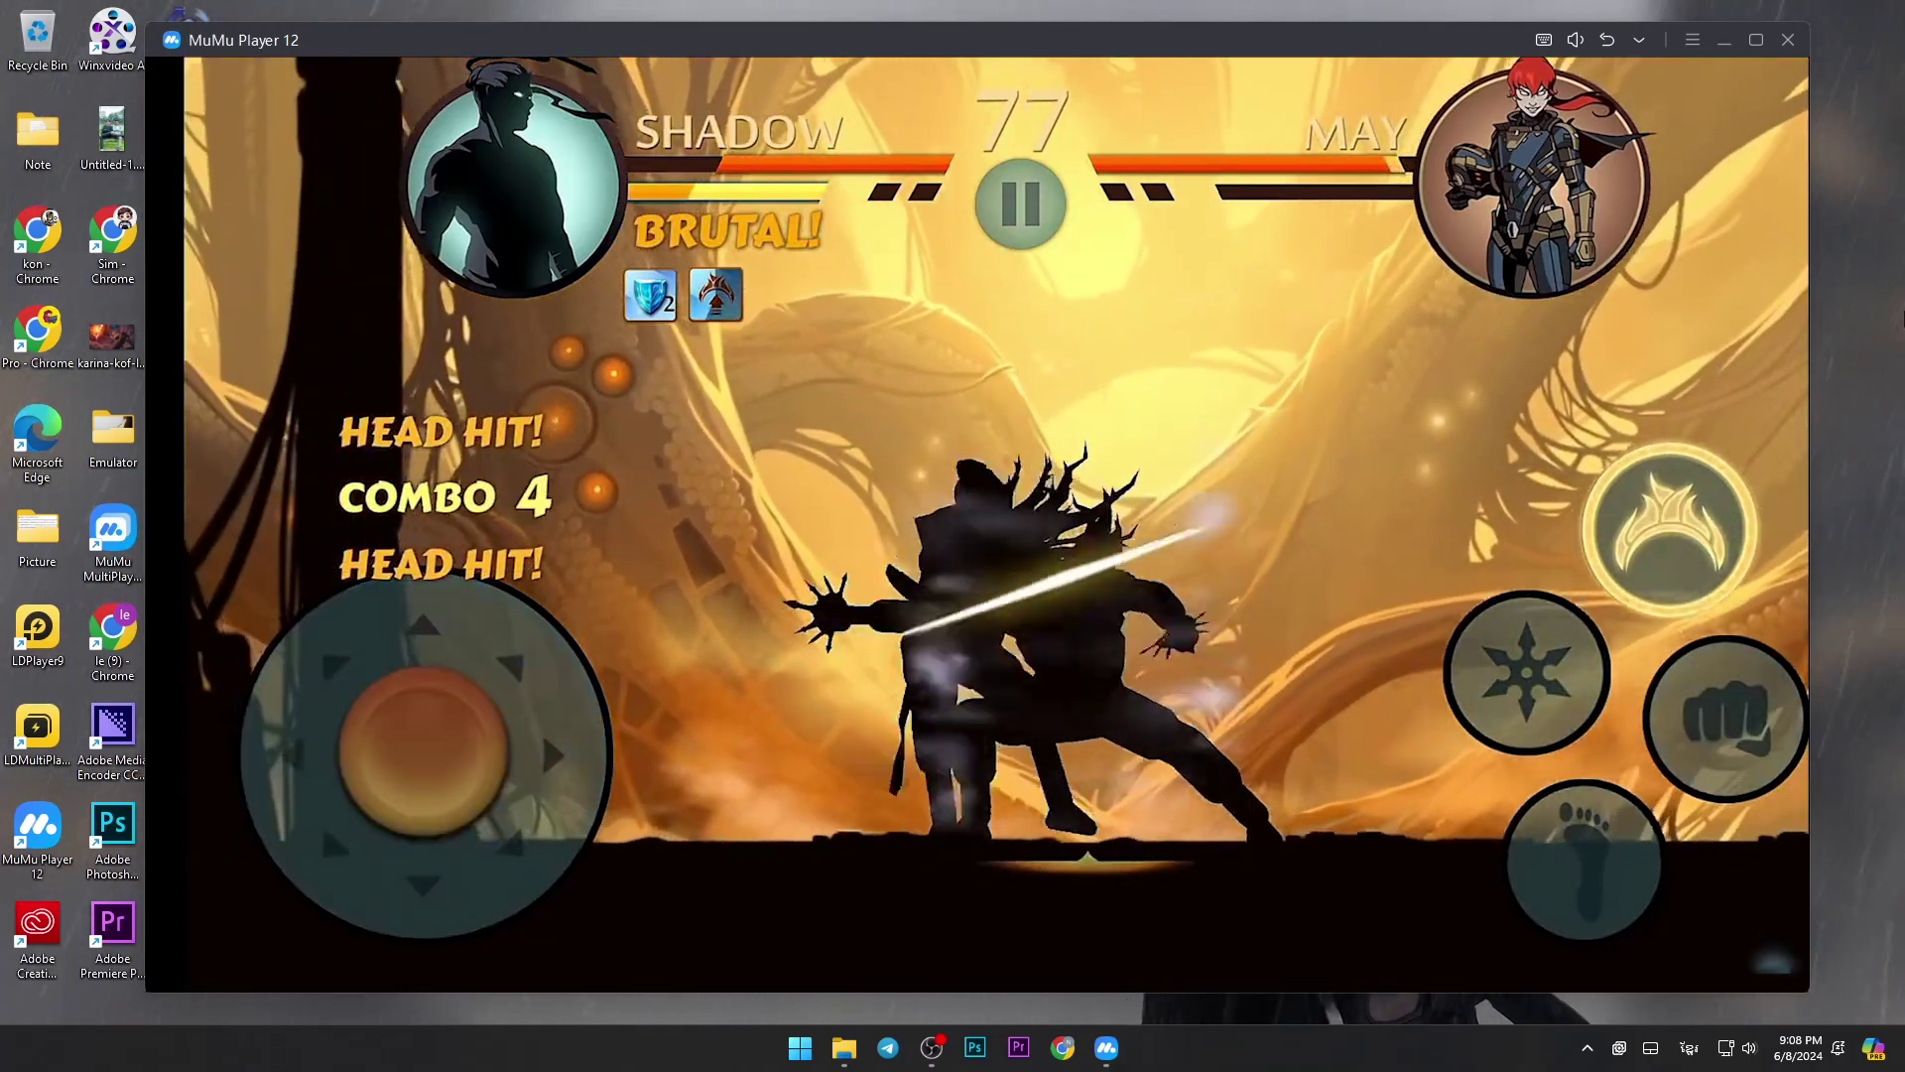
- Combo May with J strikes, crouch attacks and a jump-in K knockdown
key("s")
key("j")
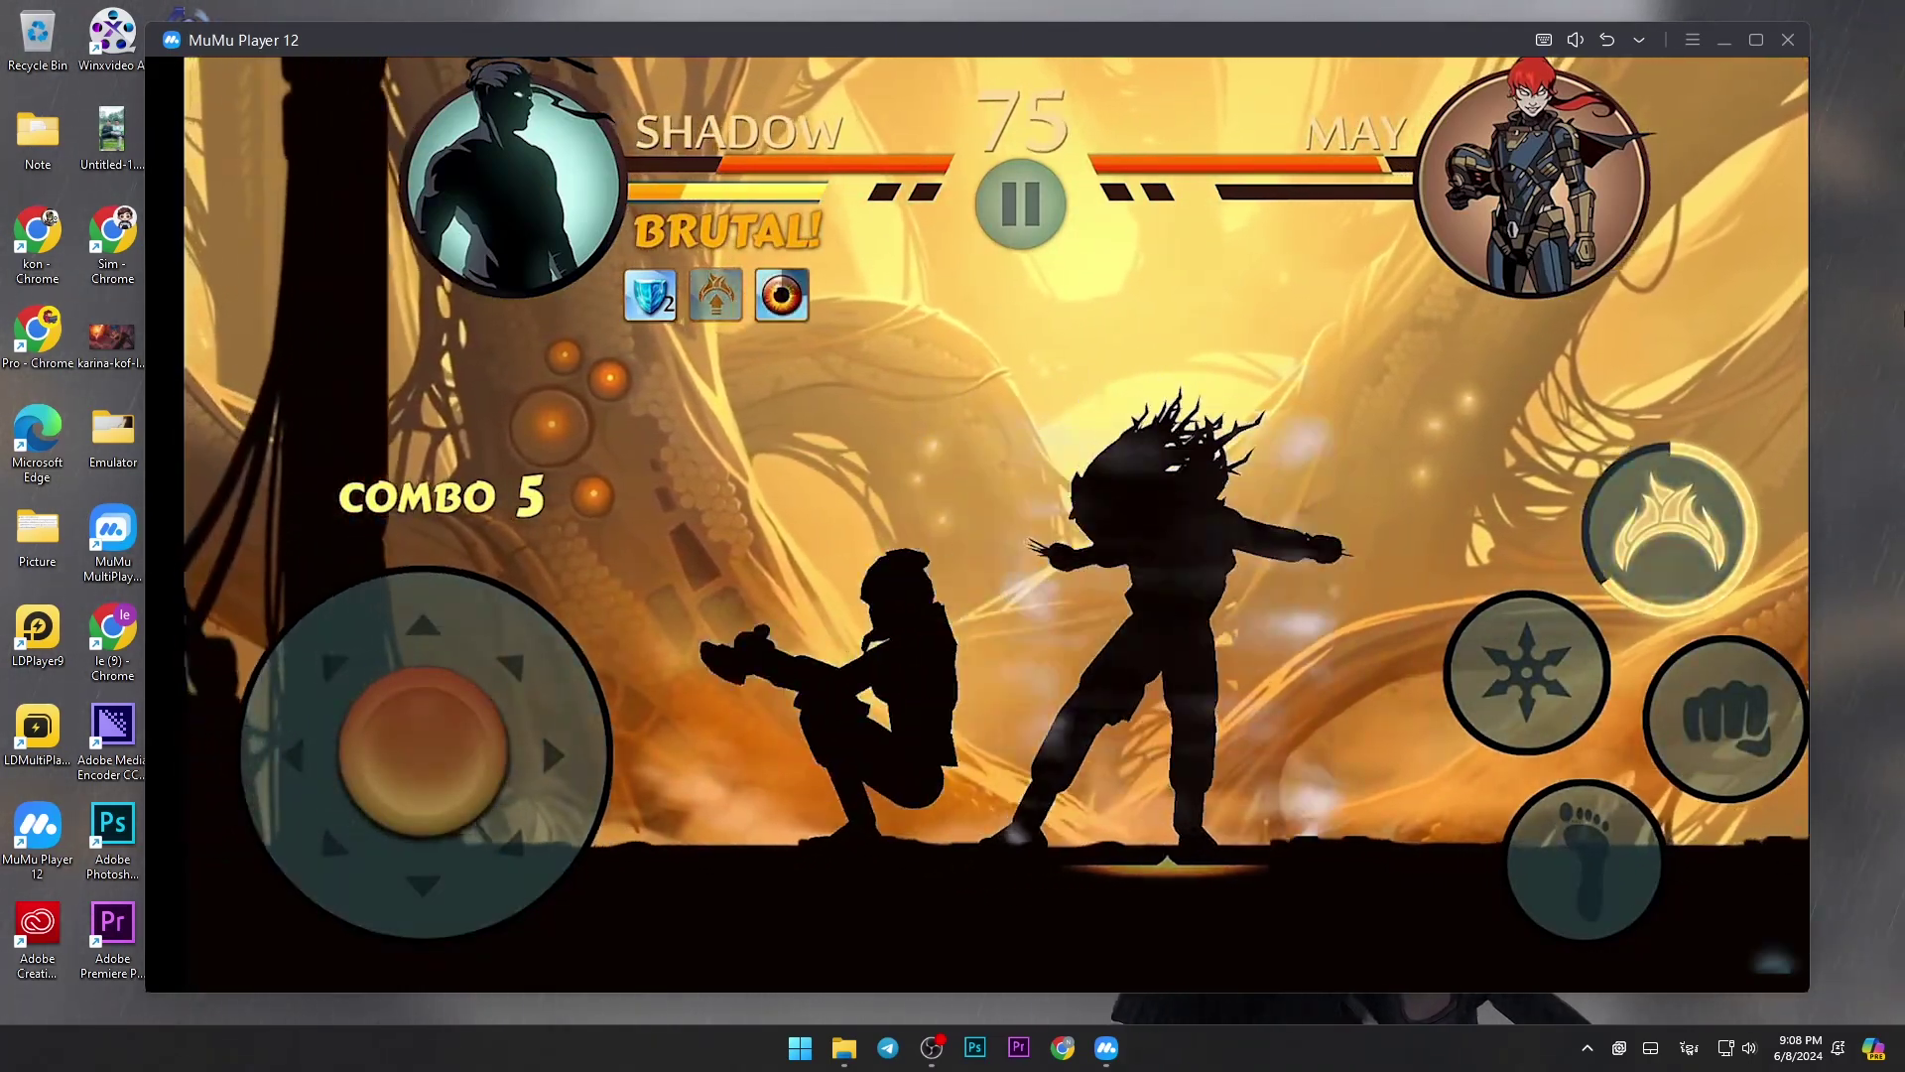
key("j")
key("a")
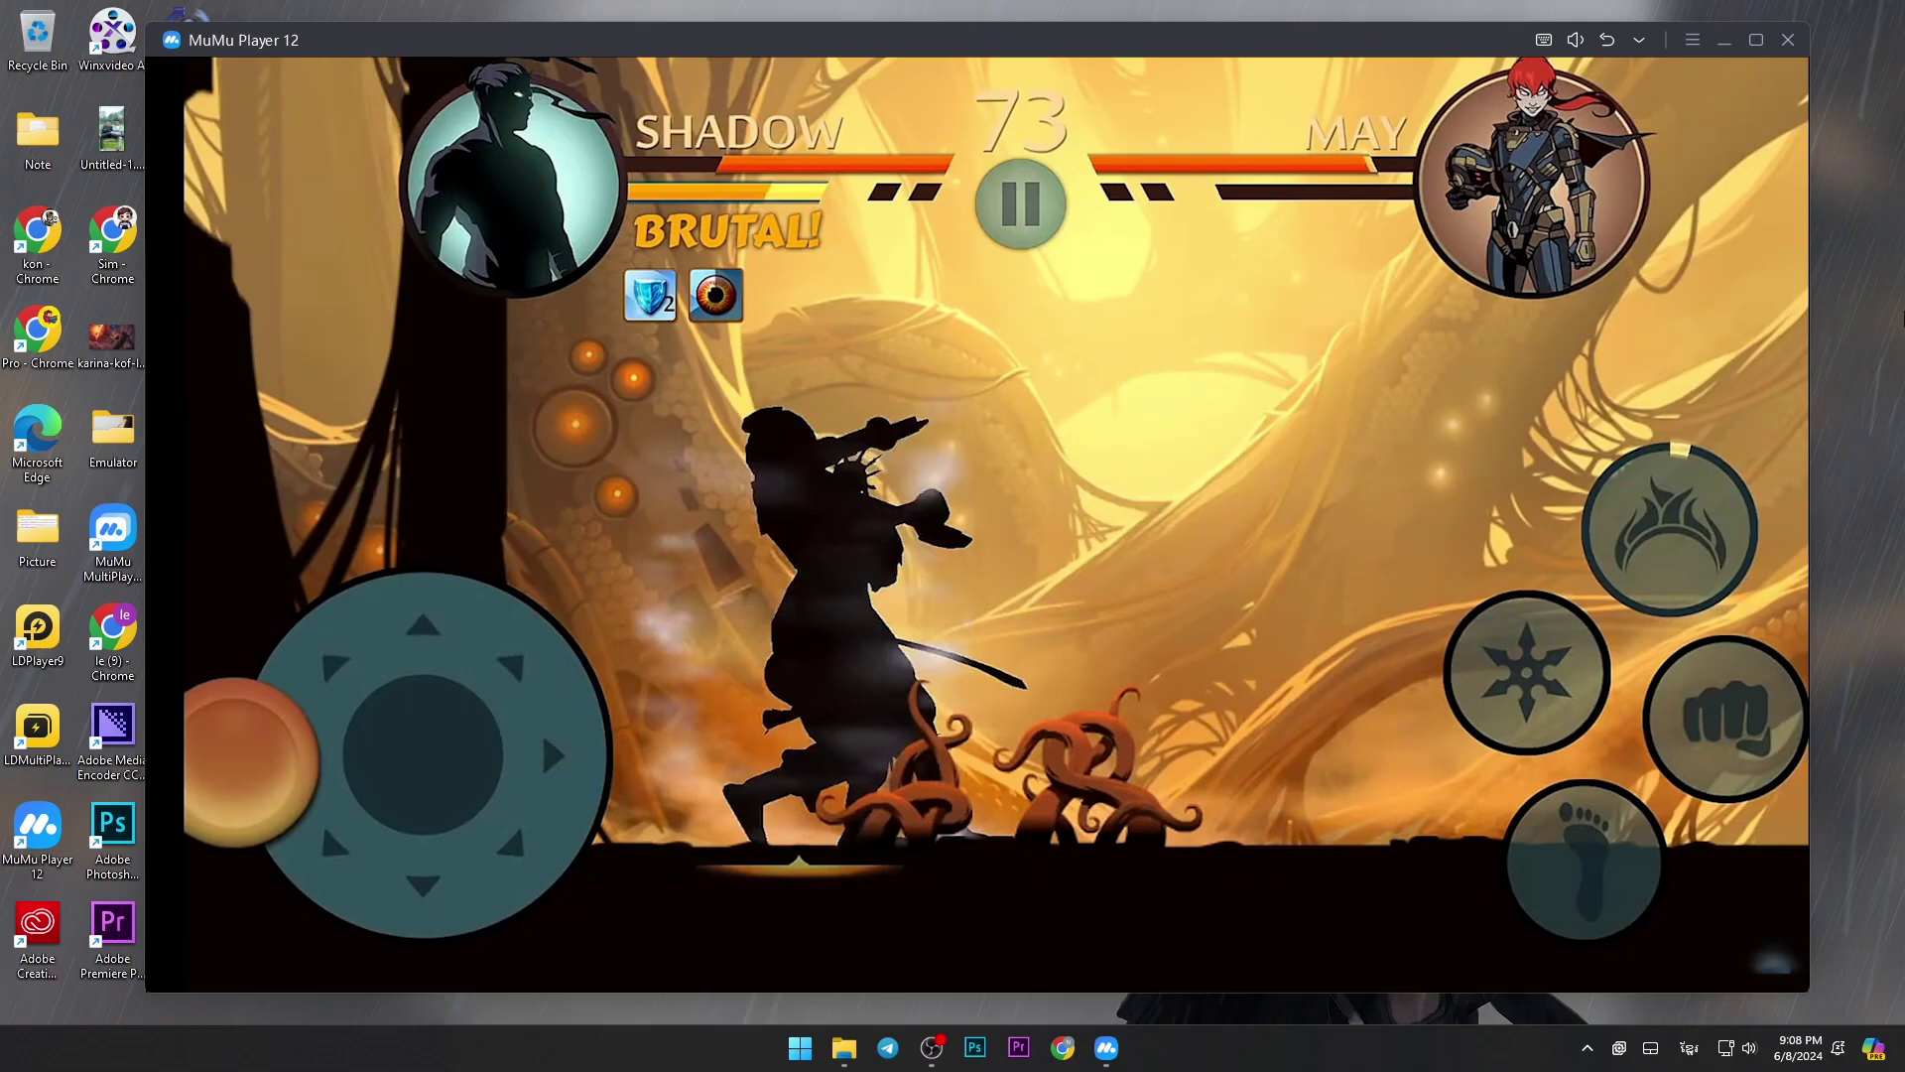
key("d")
key("w")
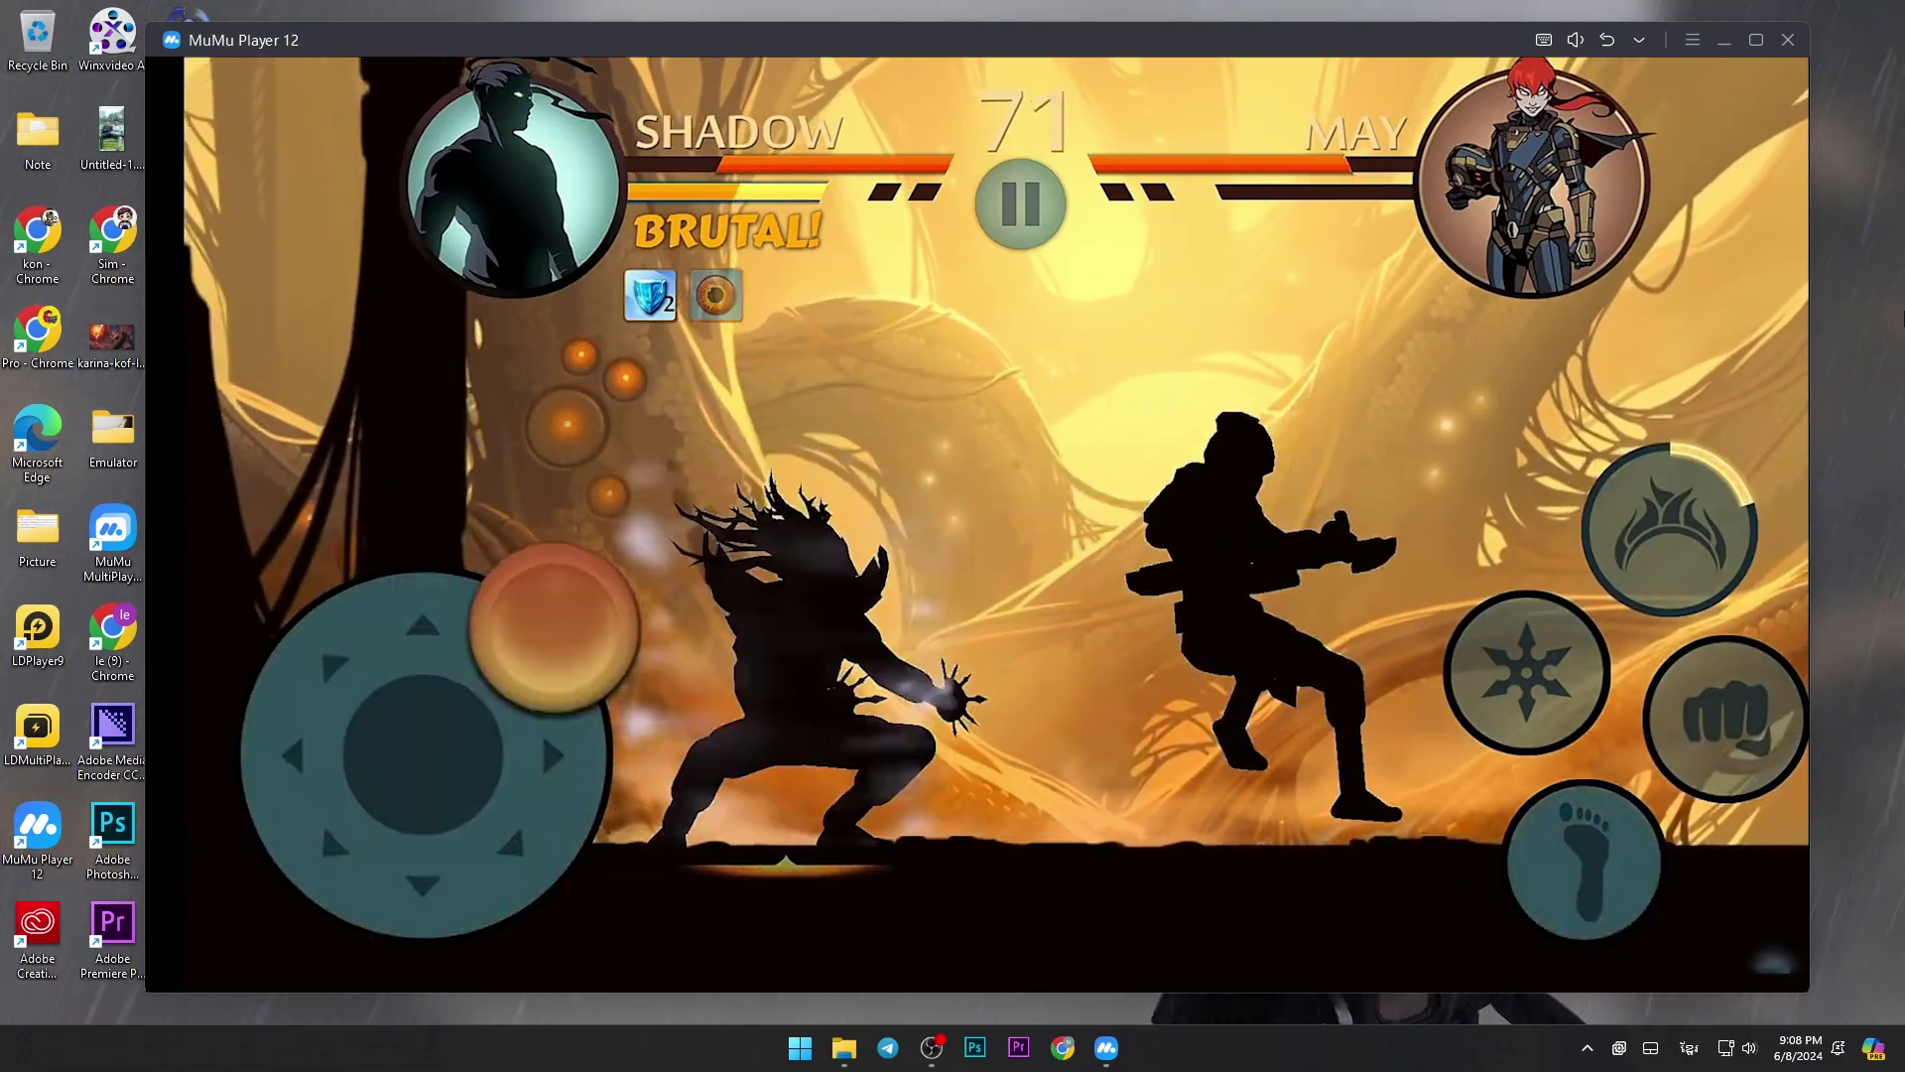
key("s")
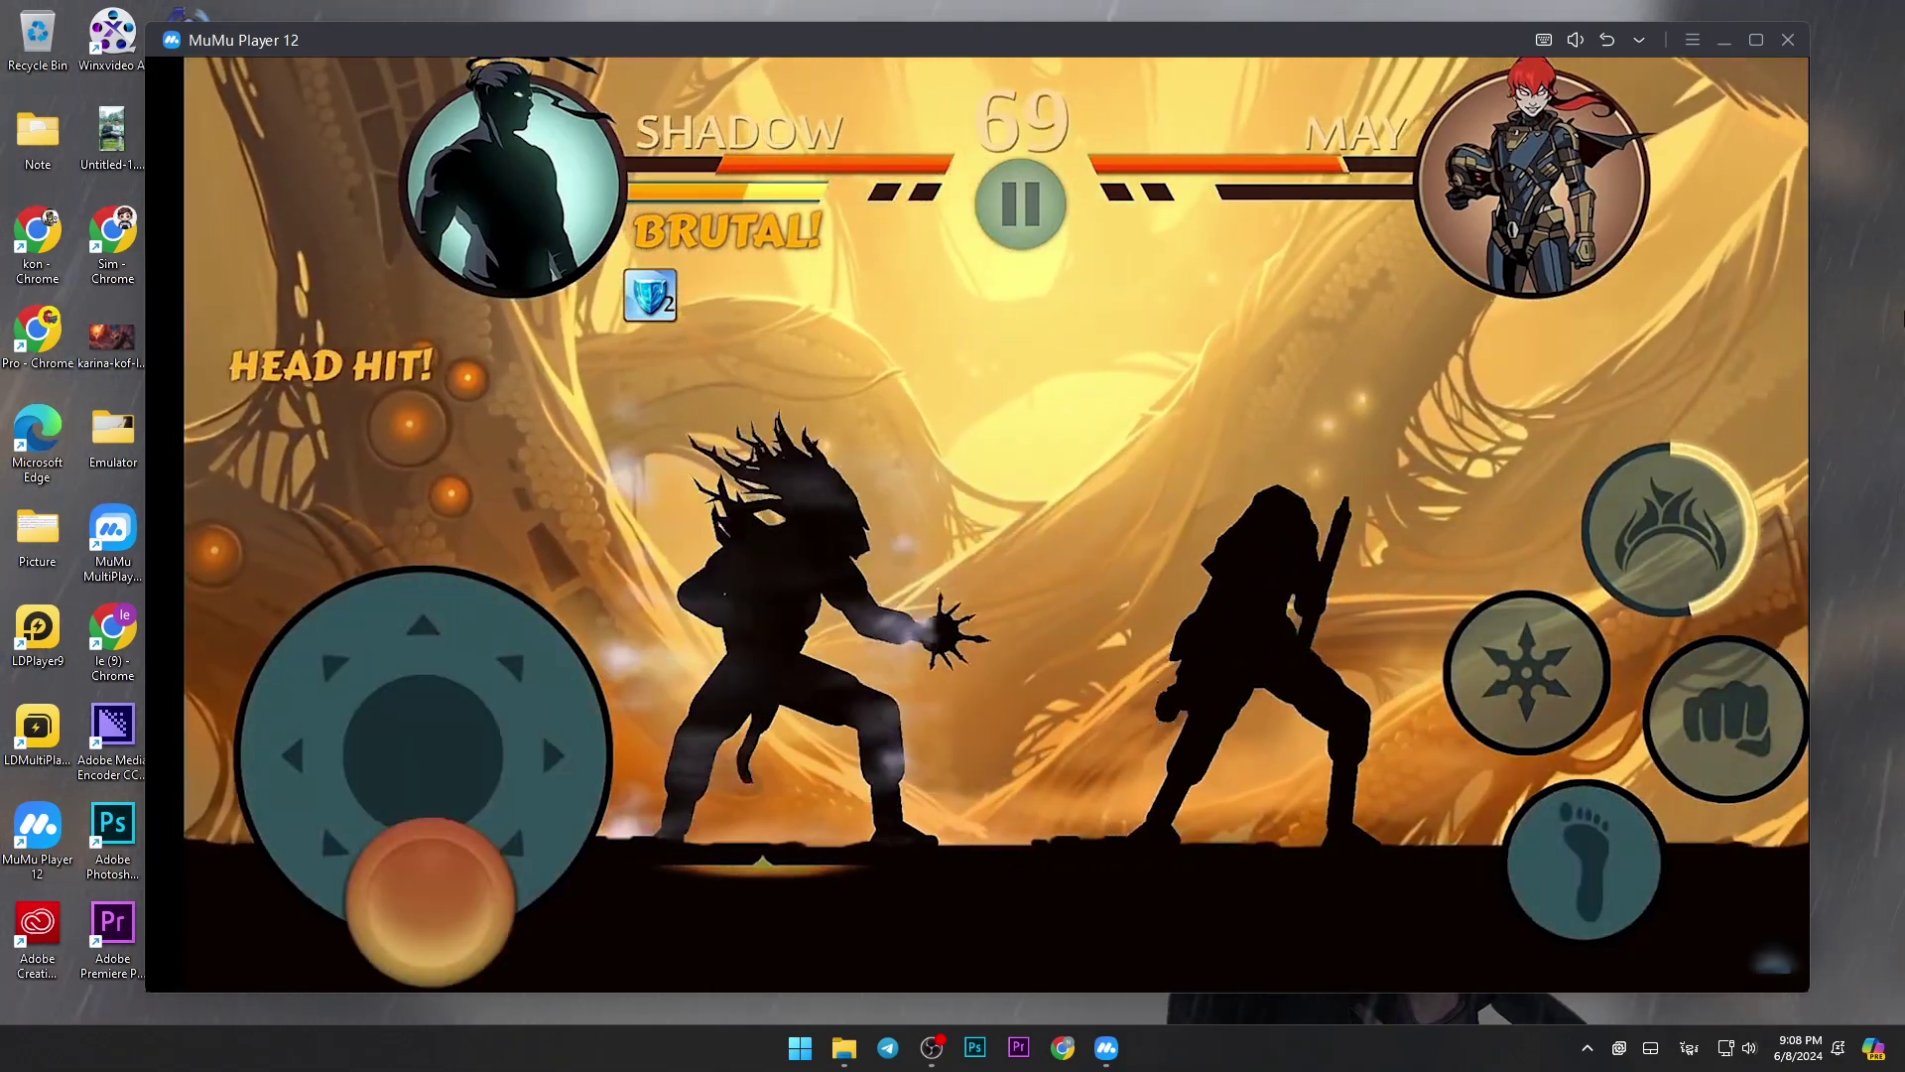
key("k")
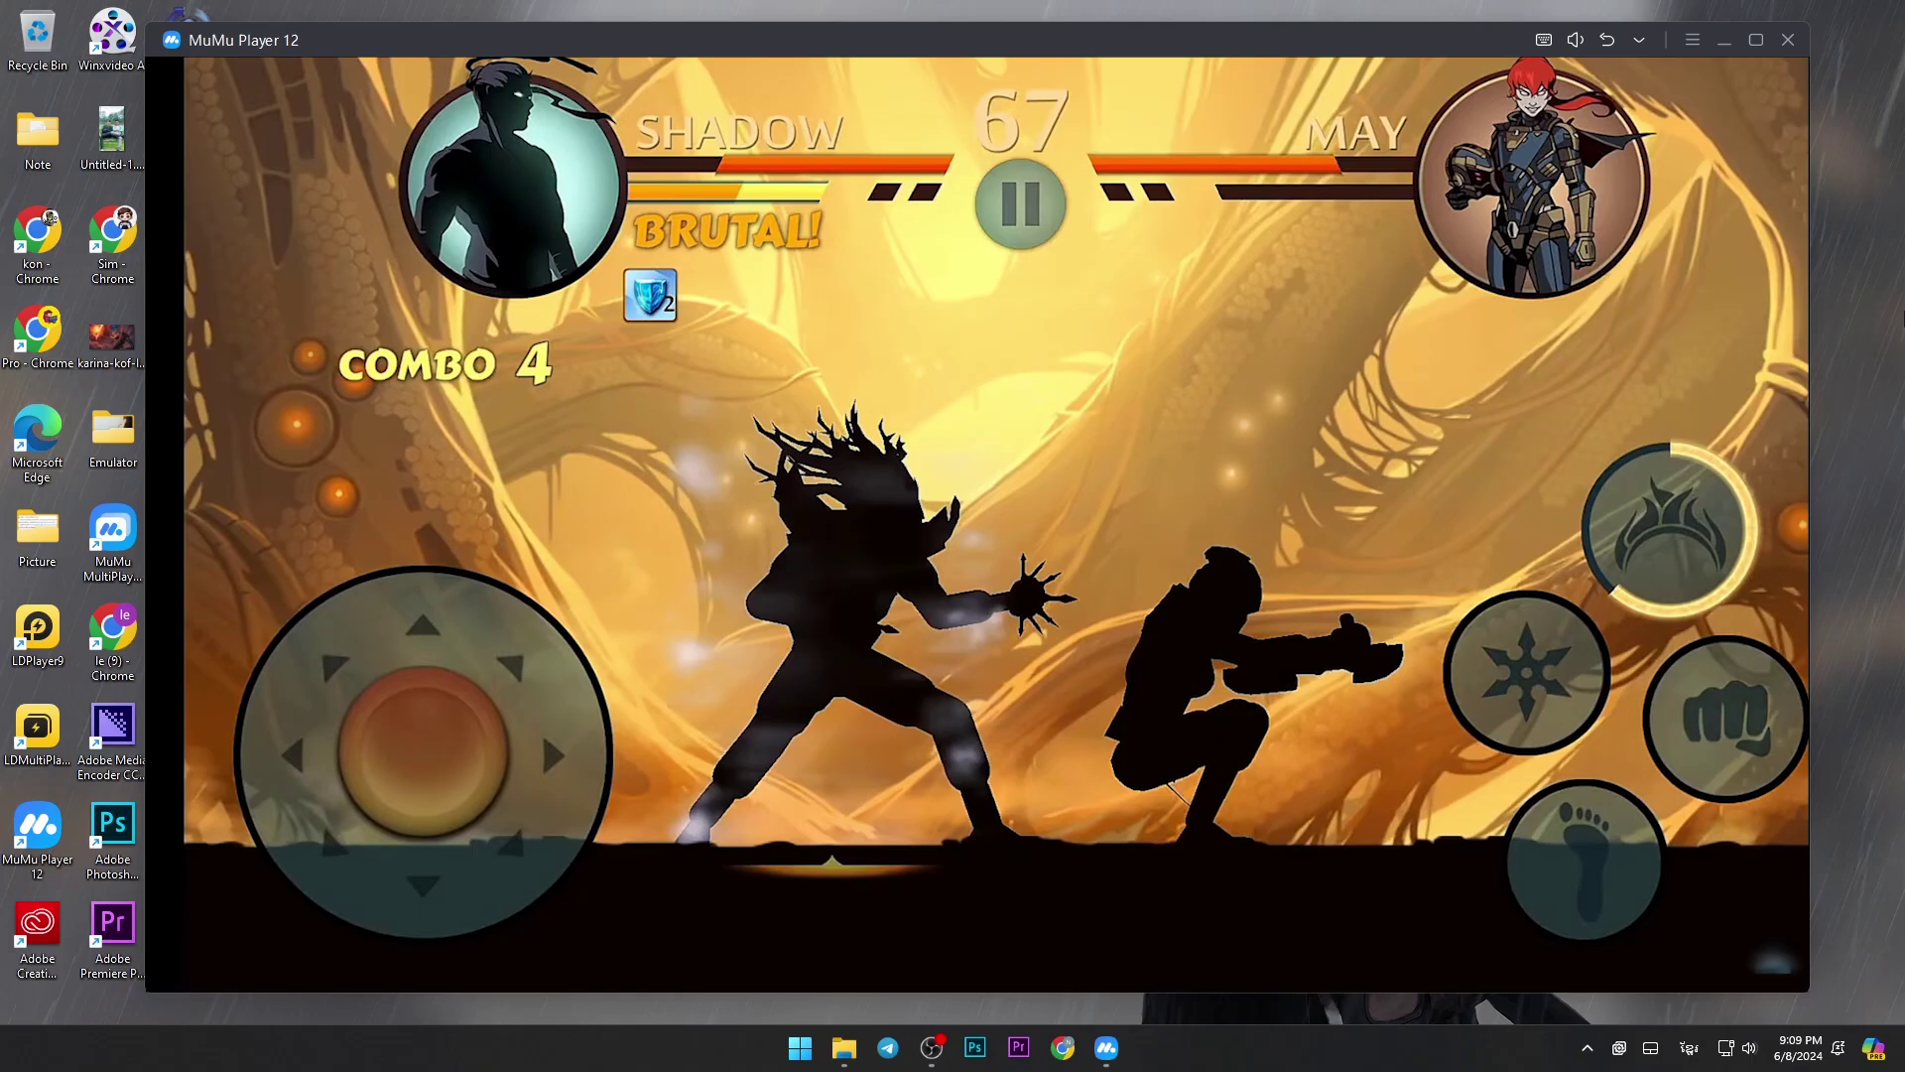
- Crouch under May's leap, move left, then cast magic with L and punch with J
key("s")
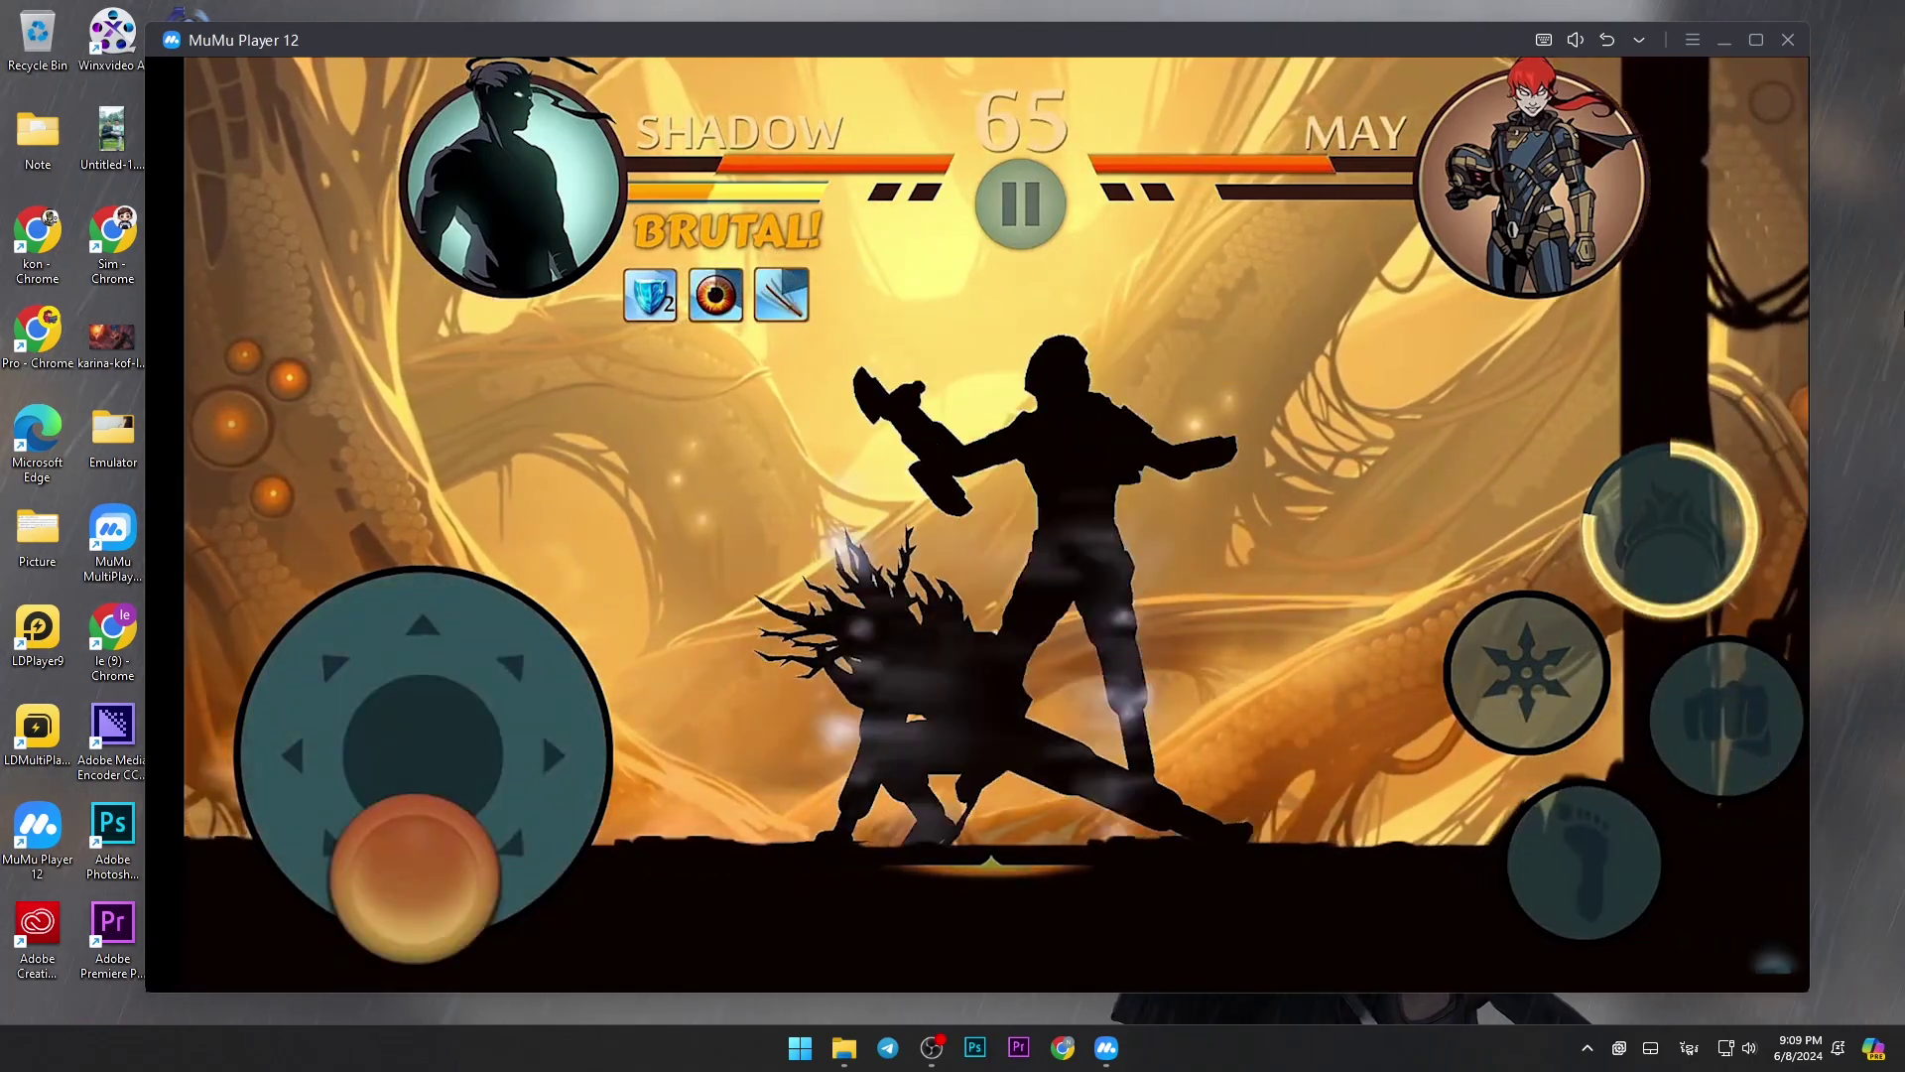
key("a")
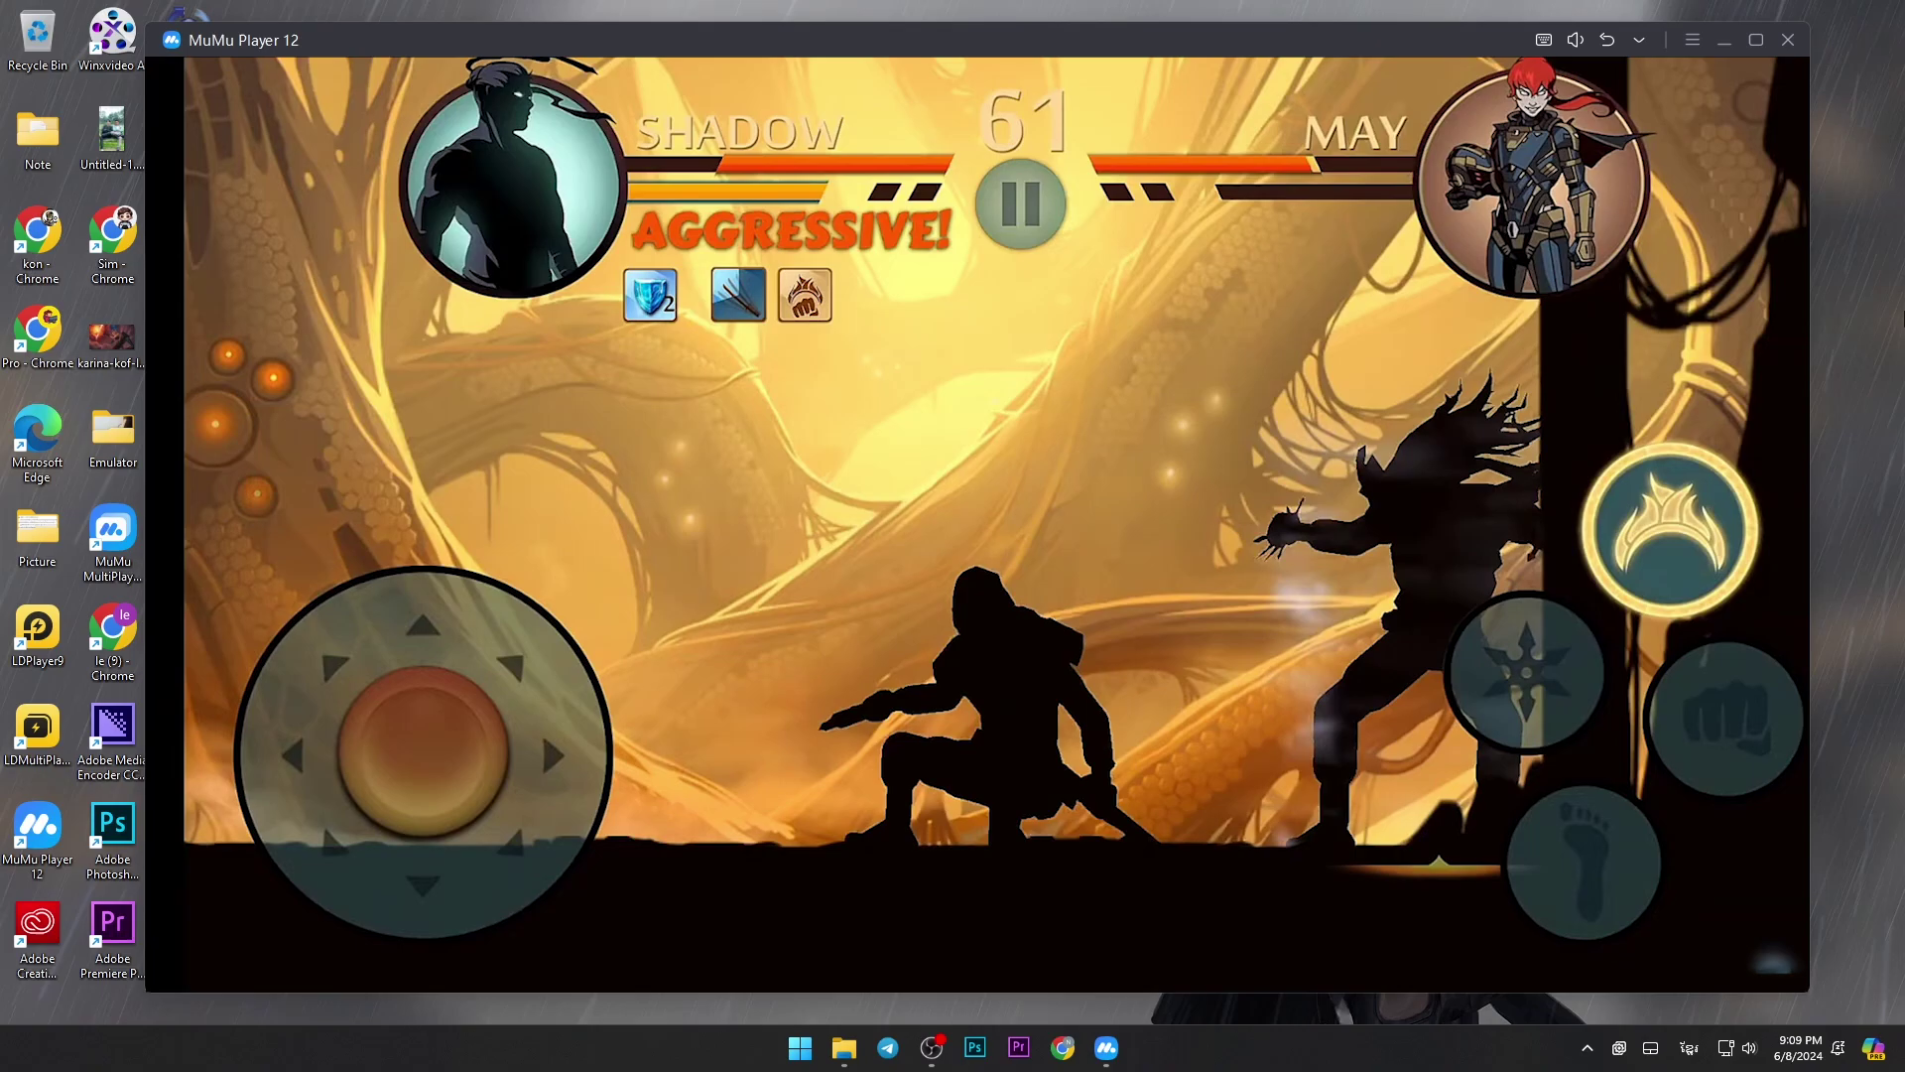
key("l")
key("a")
key("j")
key("j")
key("j")
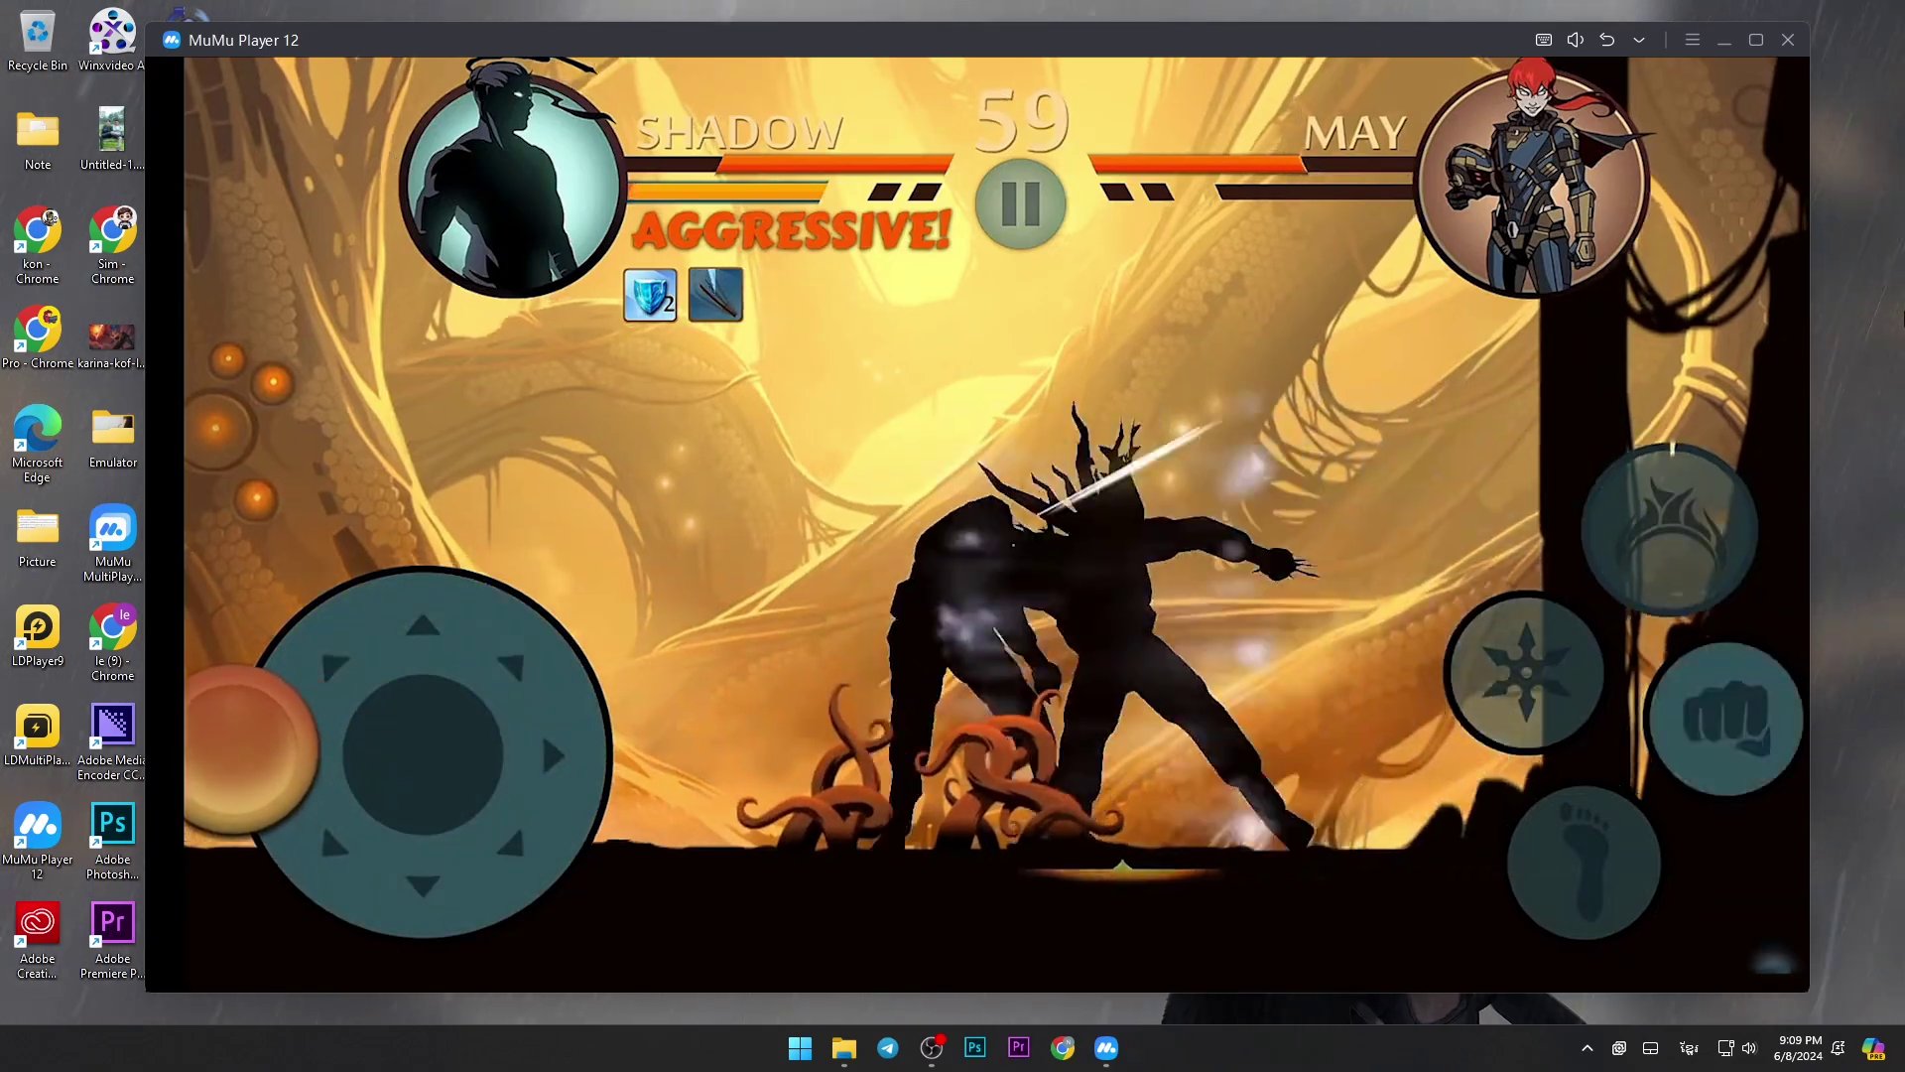
key("j")
- Launch Chrome and run a Google search for 'Mumu player'
key("s")
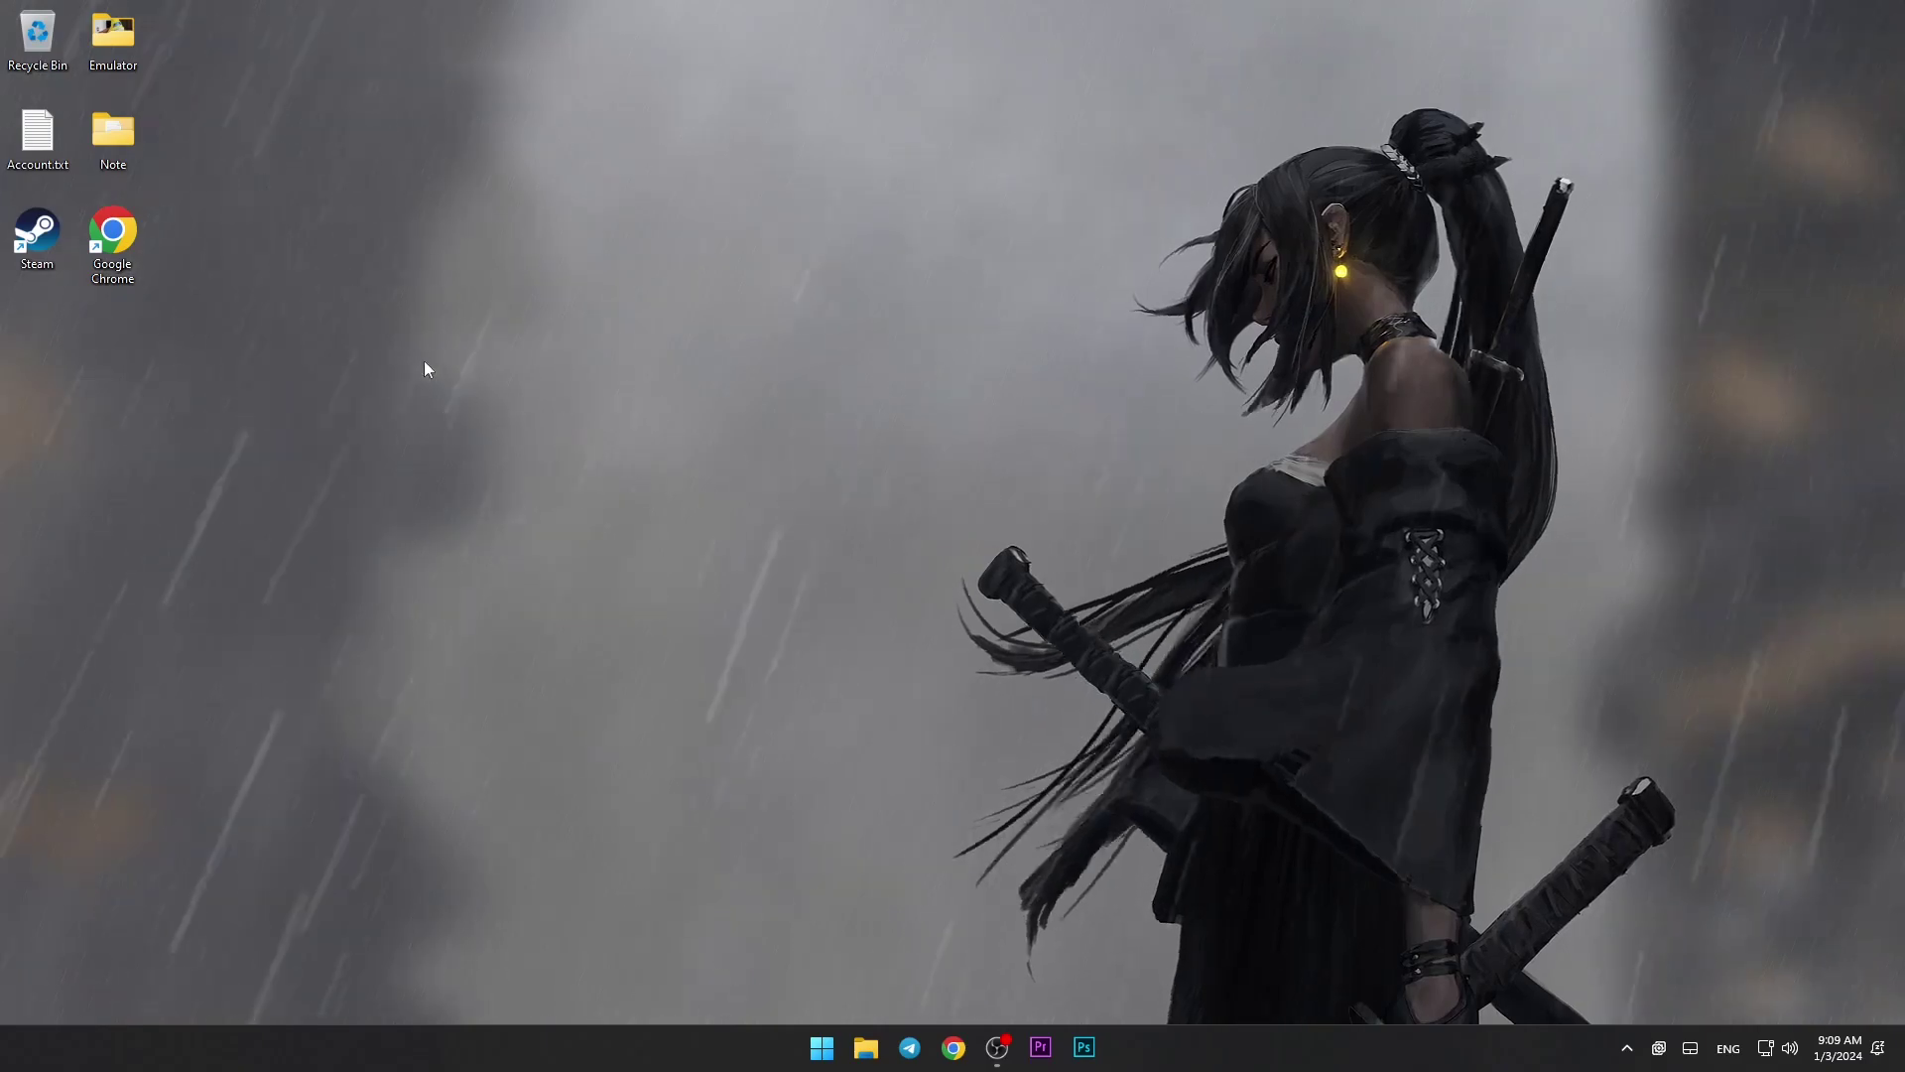
double_click(113, 238)
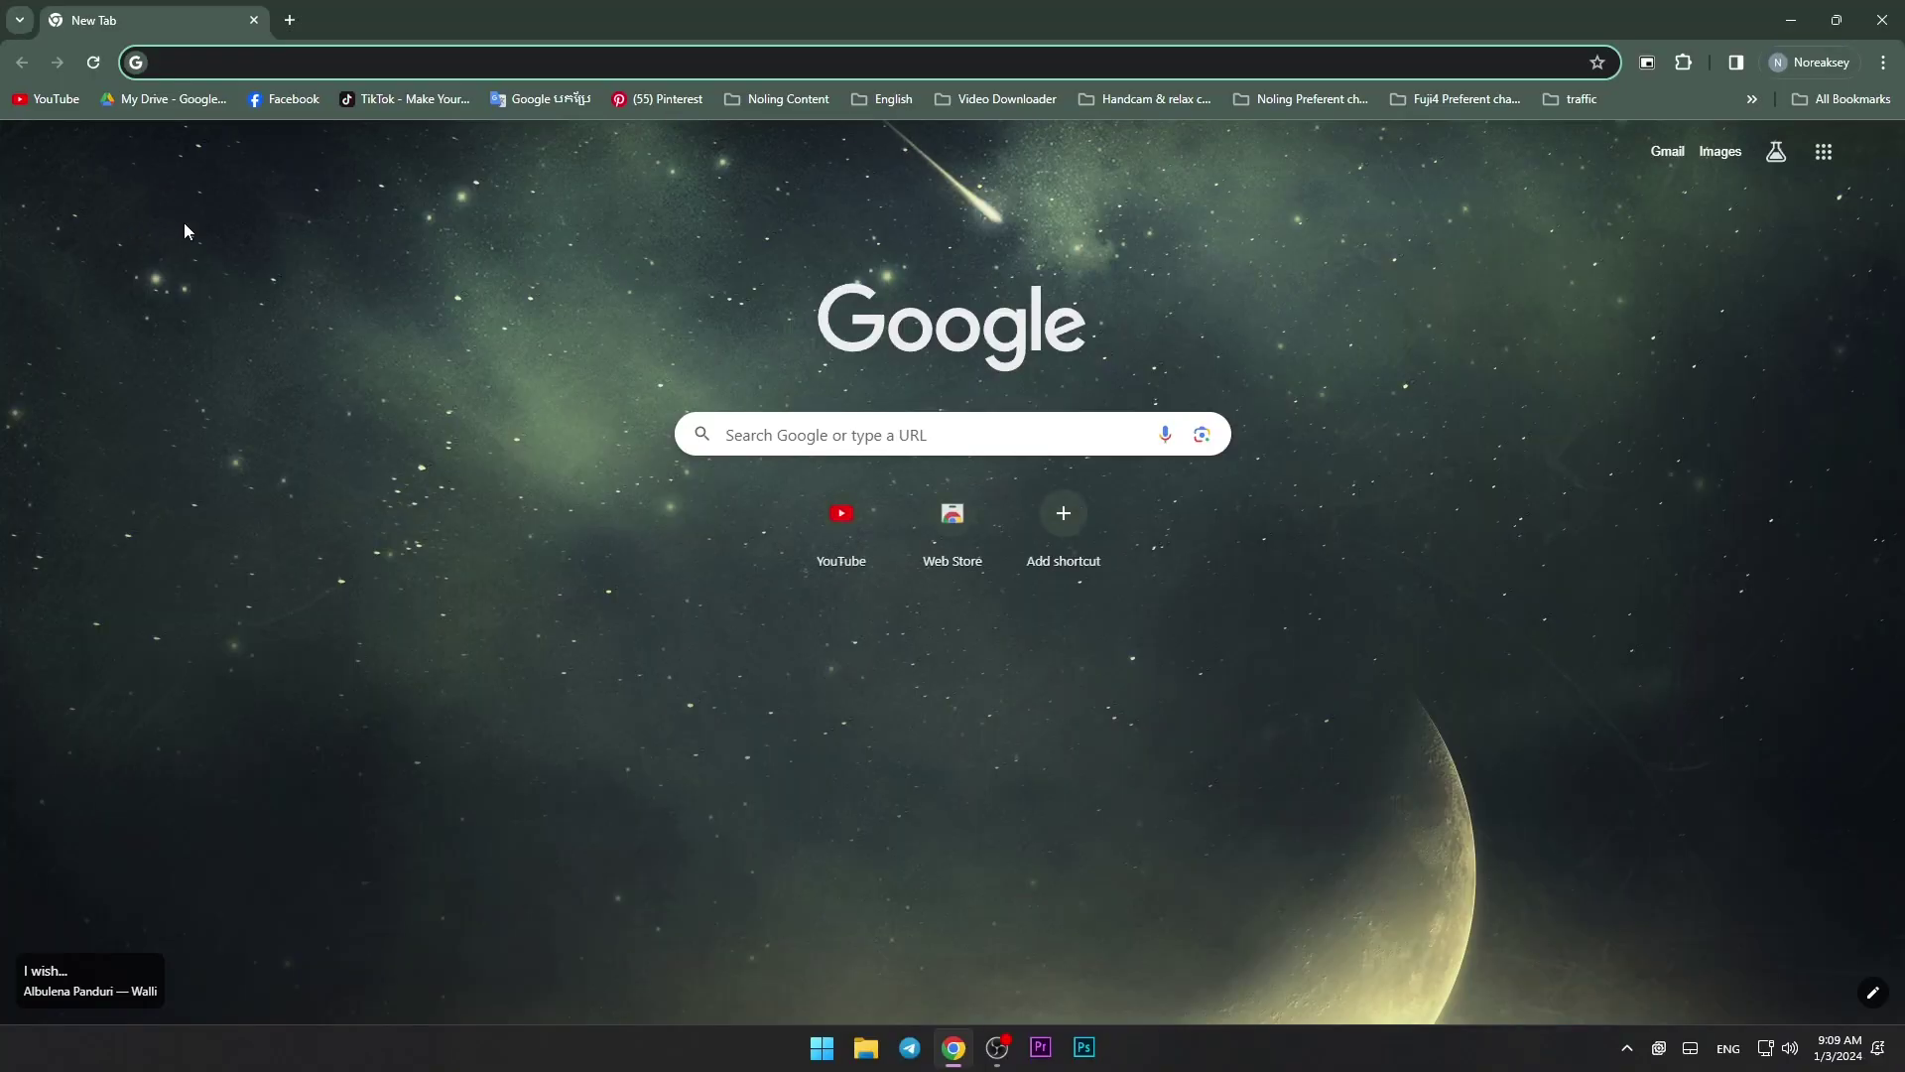
left_click(831, 435)
type("Mumu player")
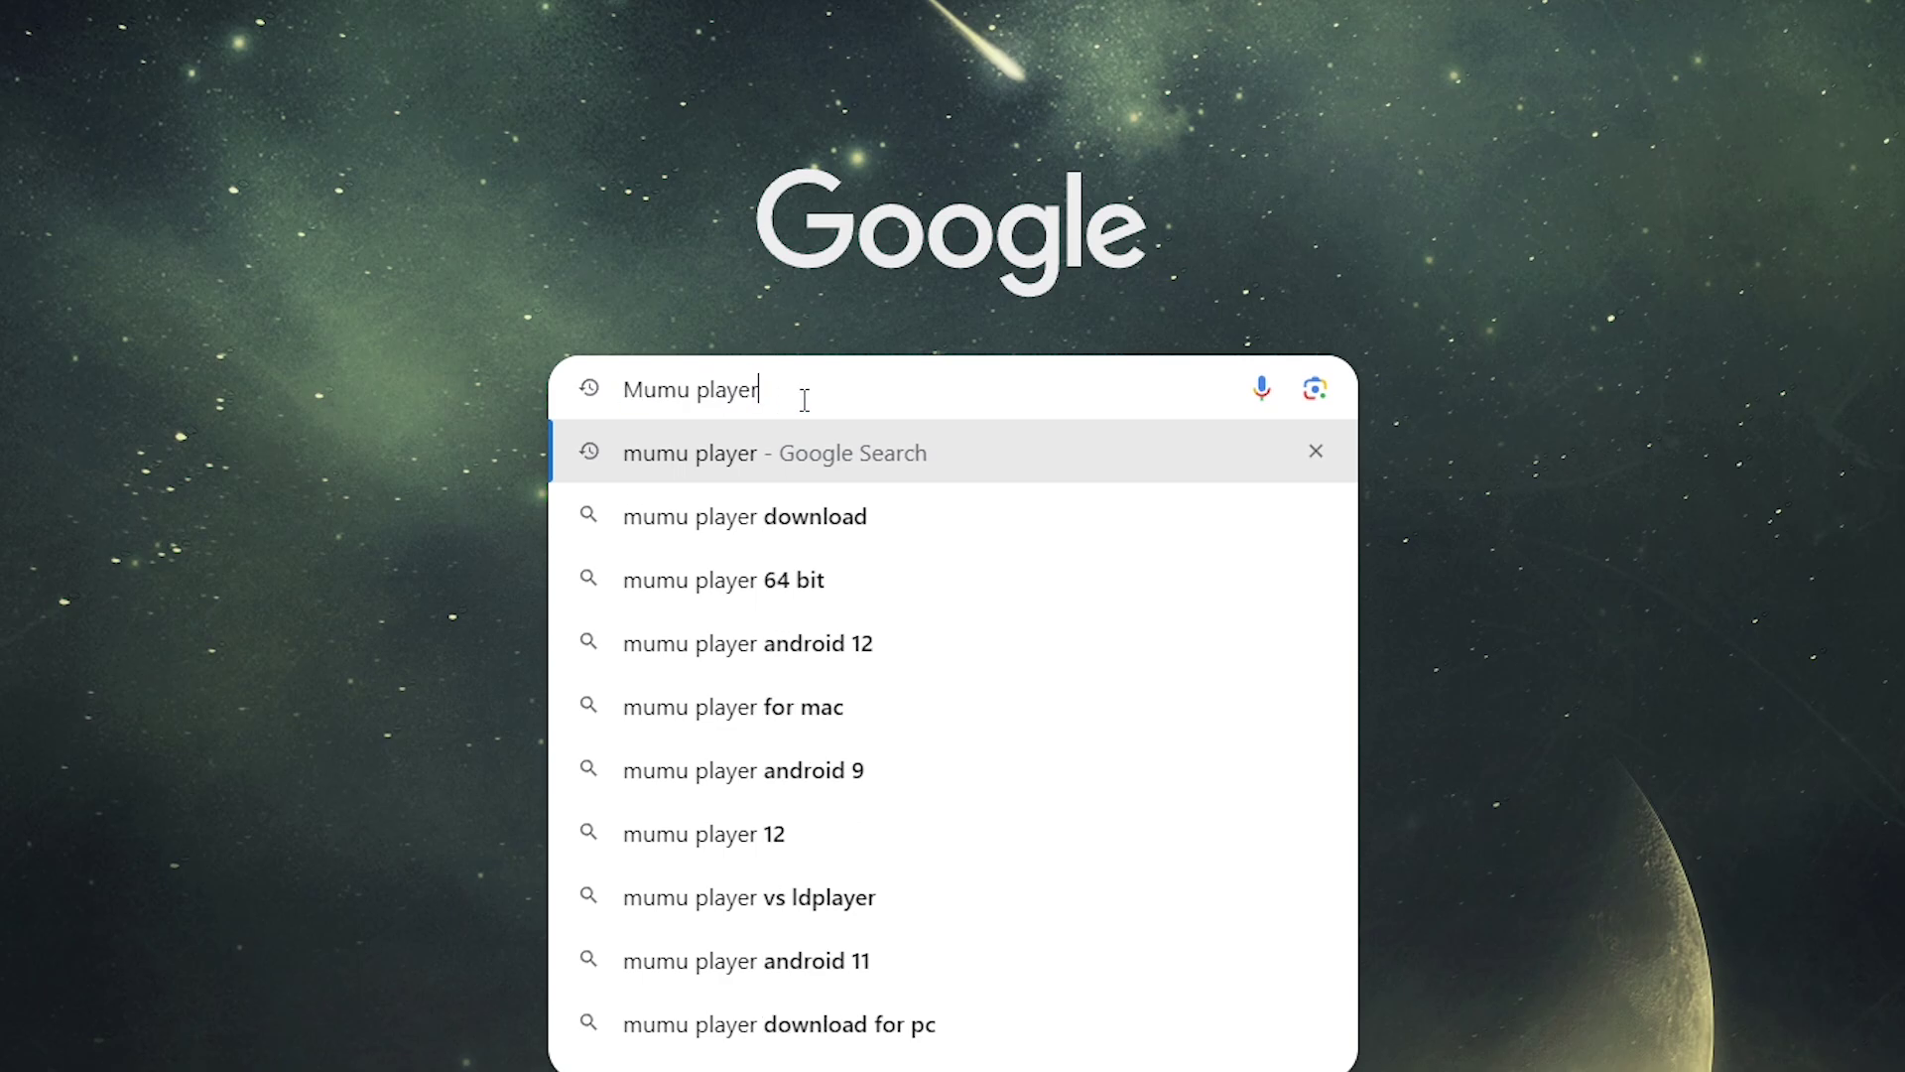
key("Return")
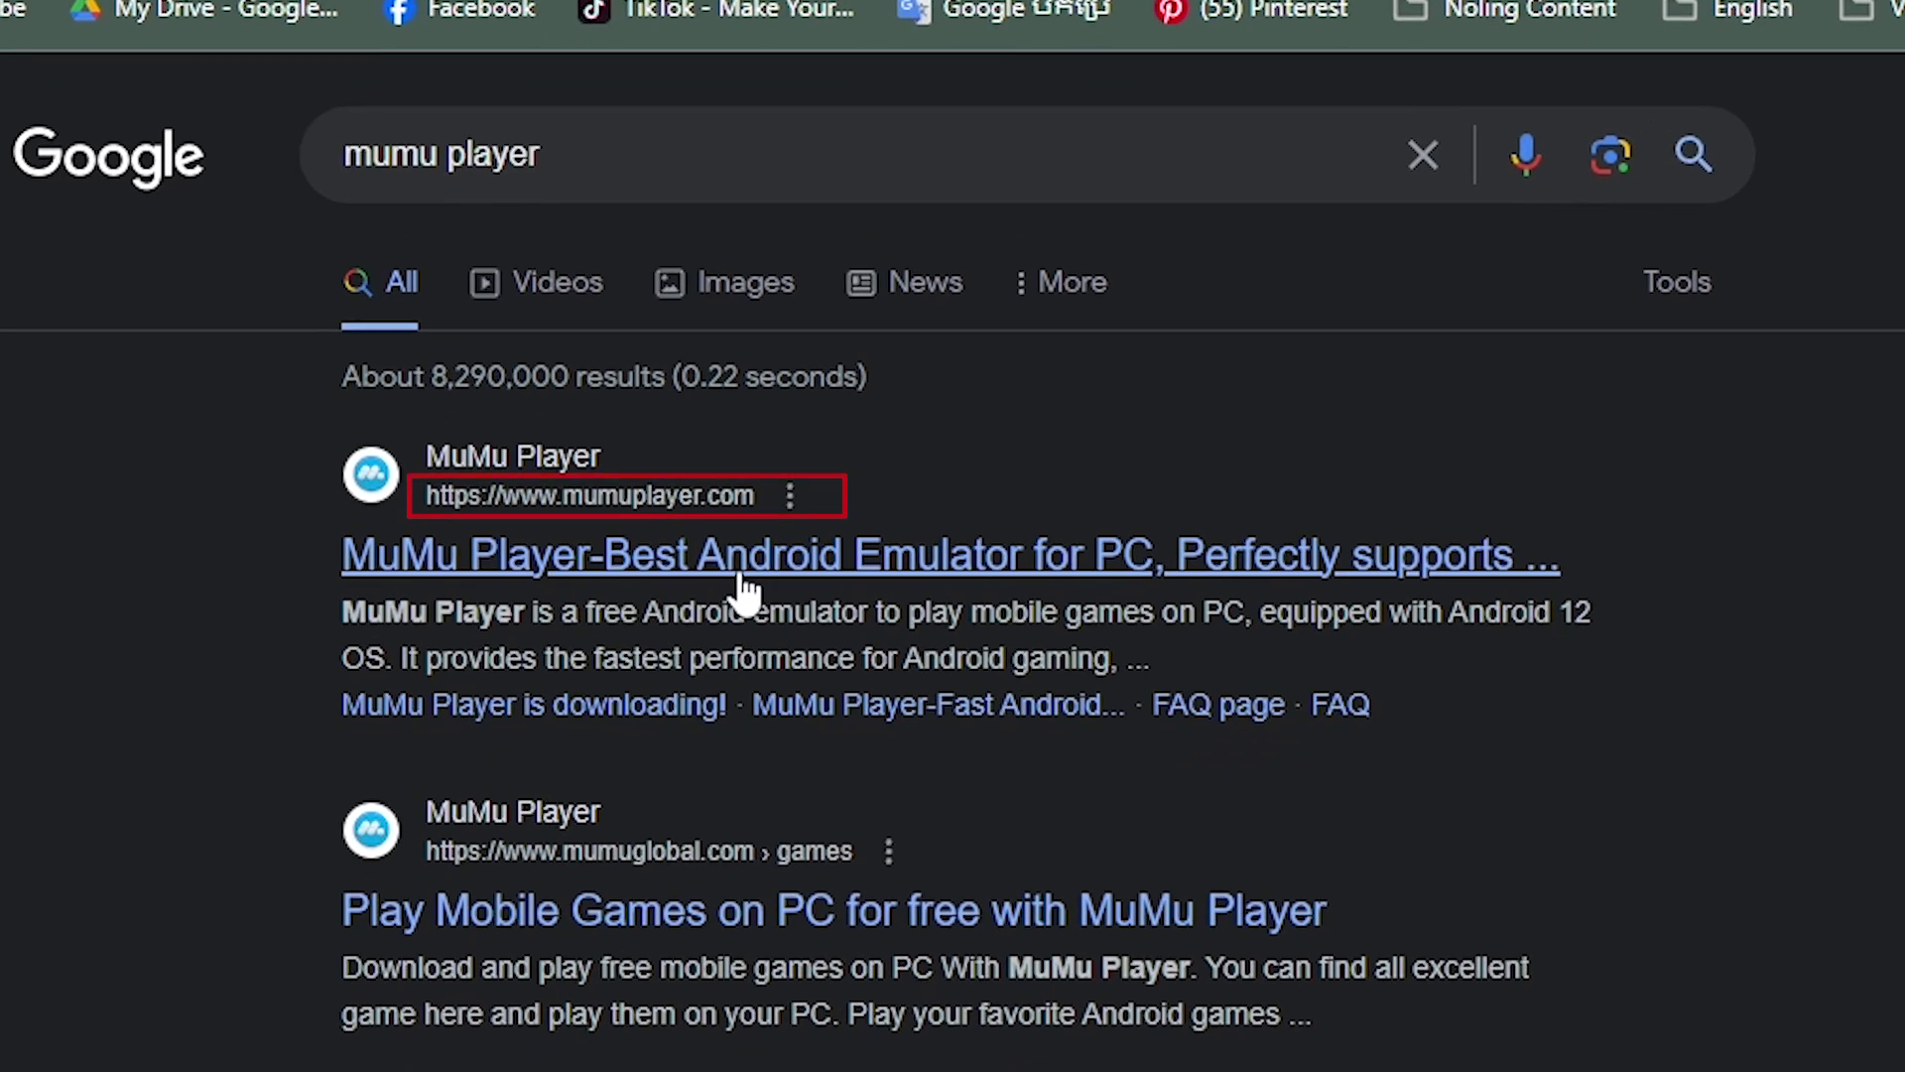
- Go to the official mumuplayer.com site, then Game, then More beside Latest
left_click(736, 566)
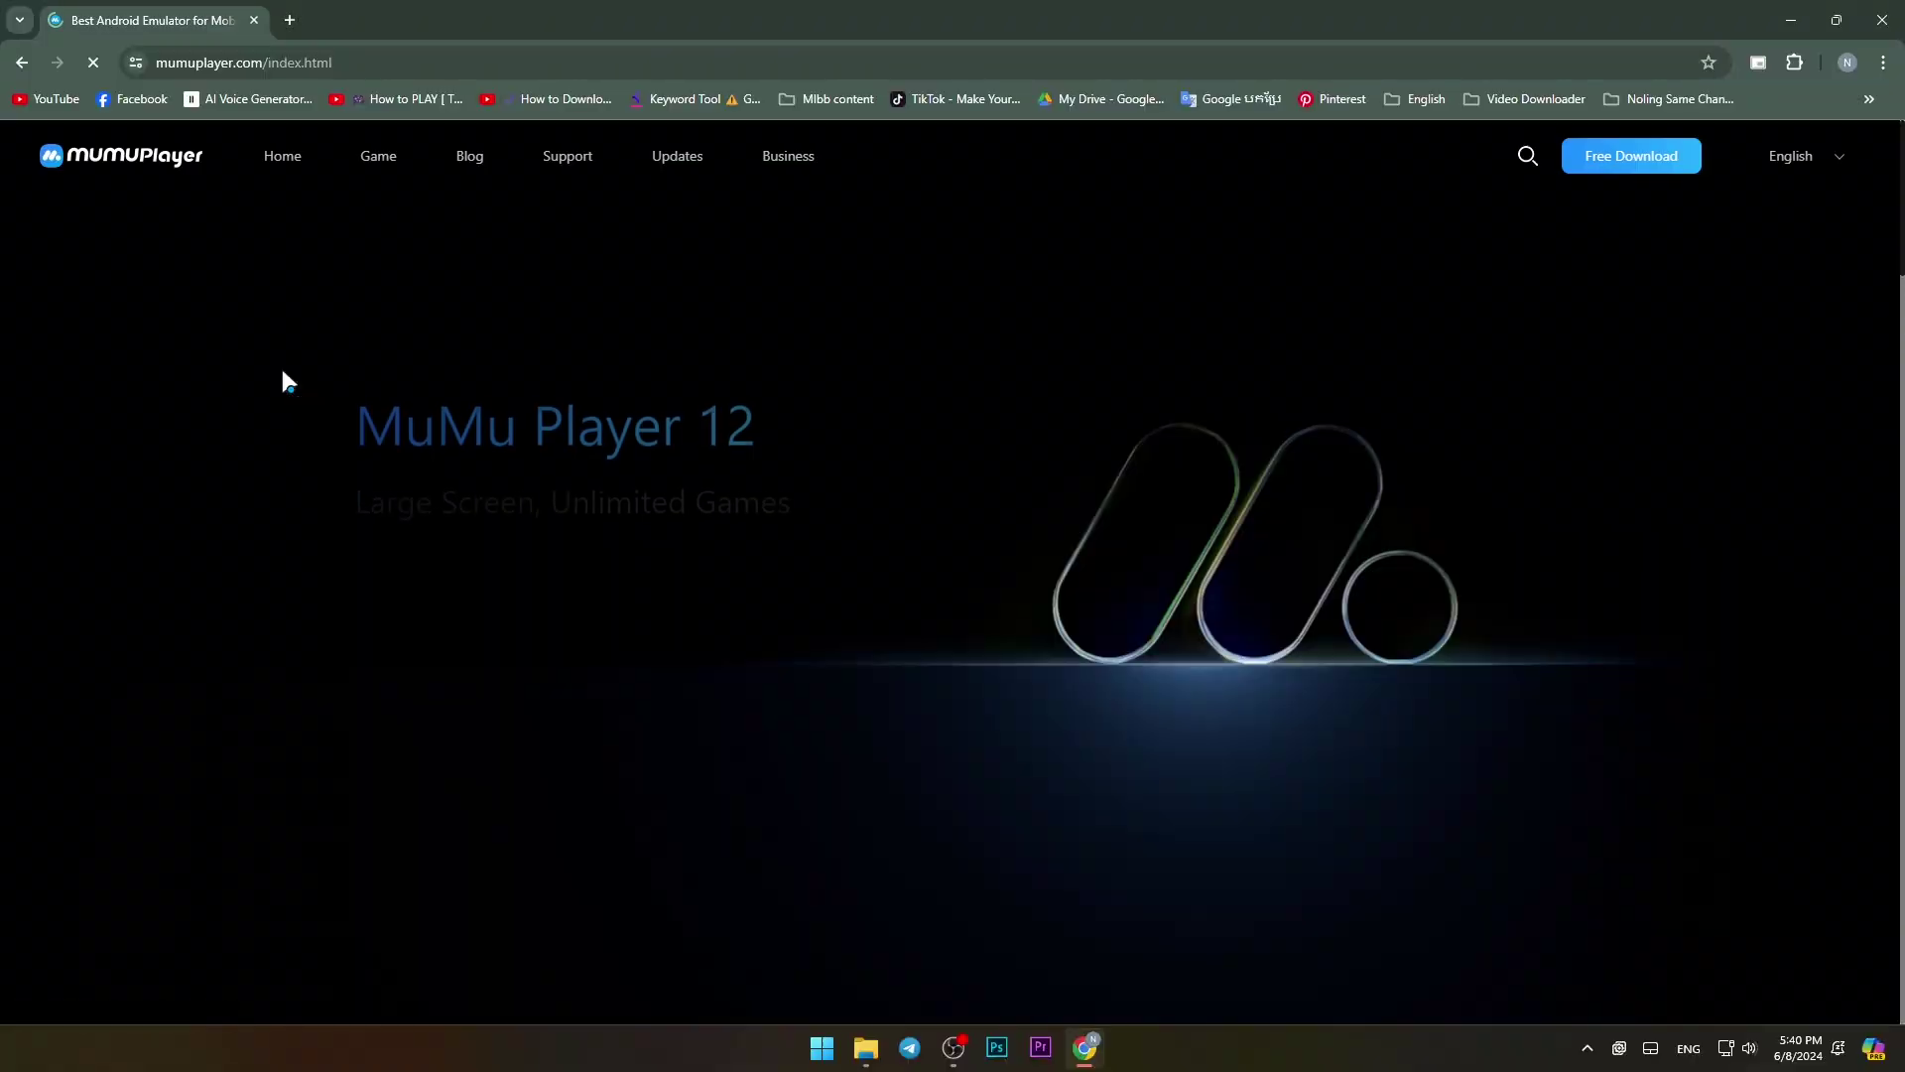
scroll(1050, 585, "down", 2)
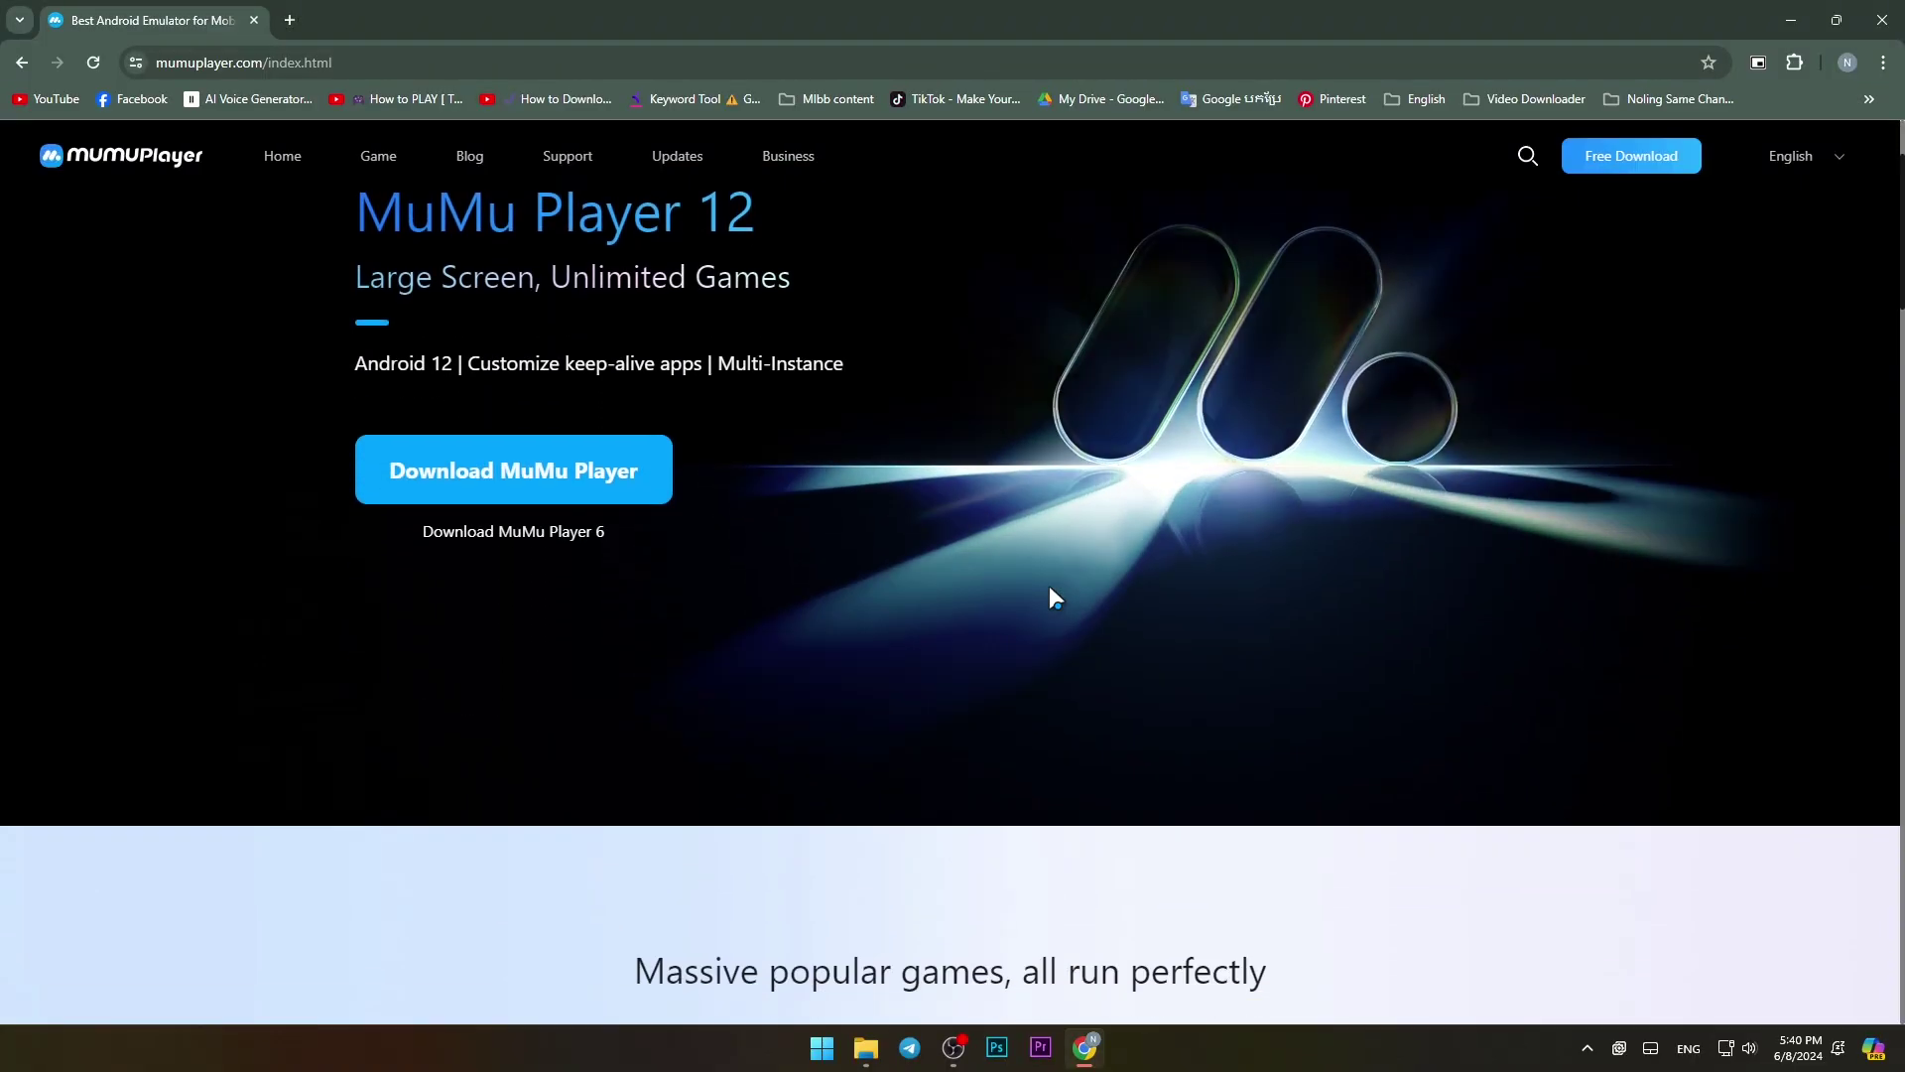
scroll(1048, 585, "down", 3)
scroll(1602, 551, "down", 2)
scroll(1667, 536, "down", 1)
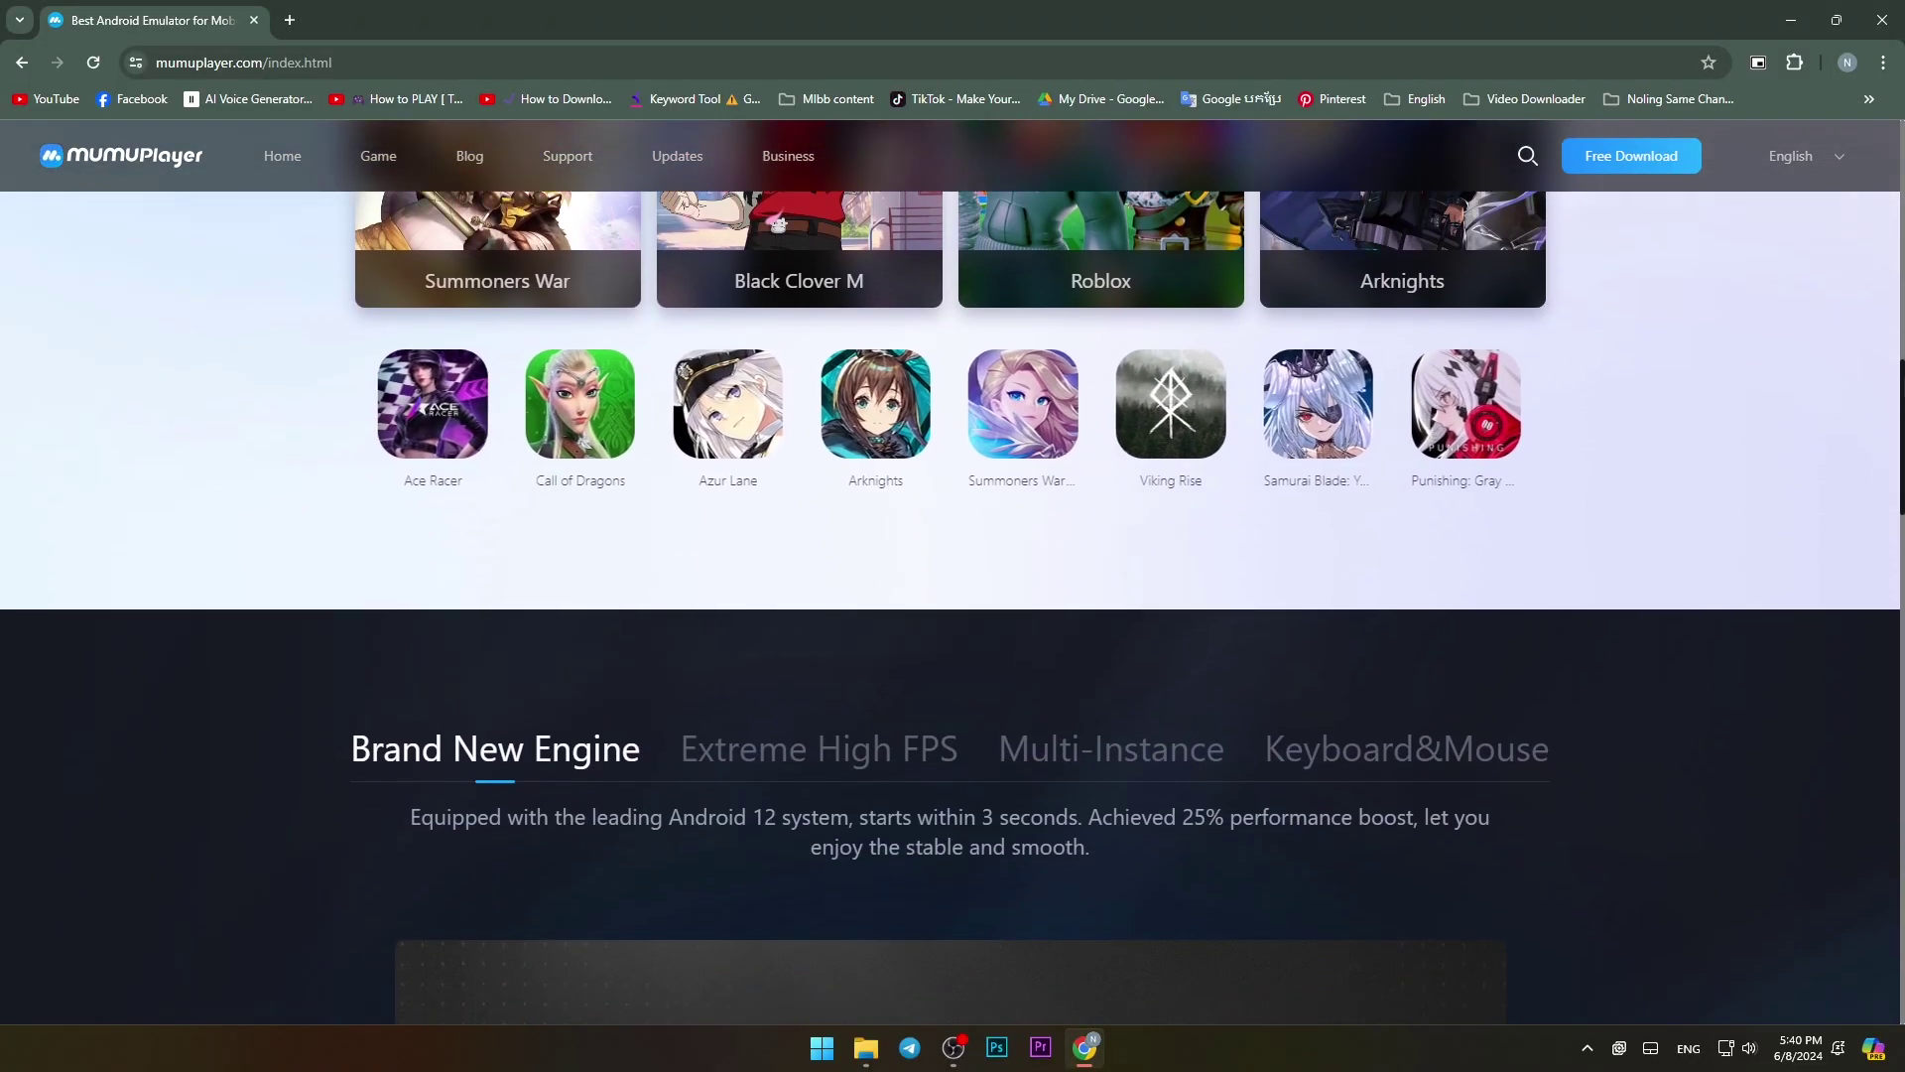
scroll(1667, 536, "down", 1)
scroll(1667, 536, "down", 3)
scroll(953, 595, "down", 3)
scroll(953, 595, "up", 3)
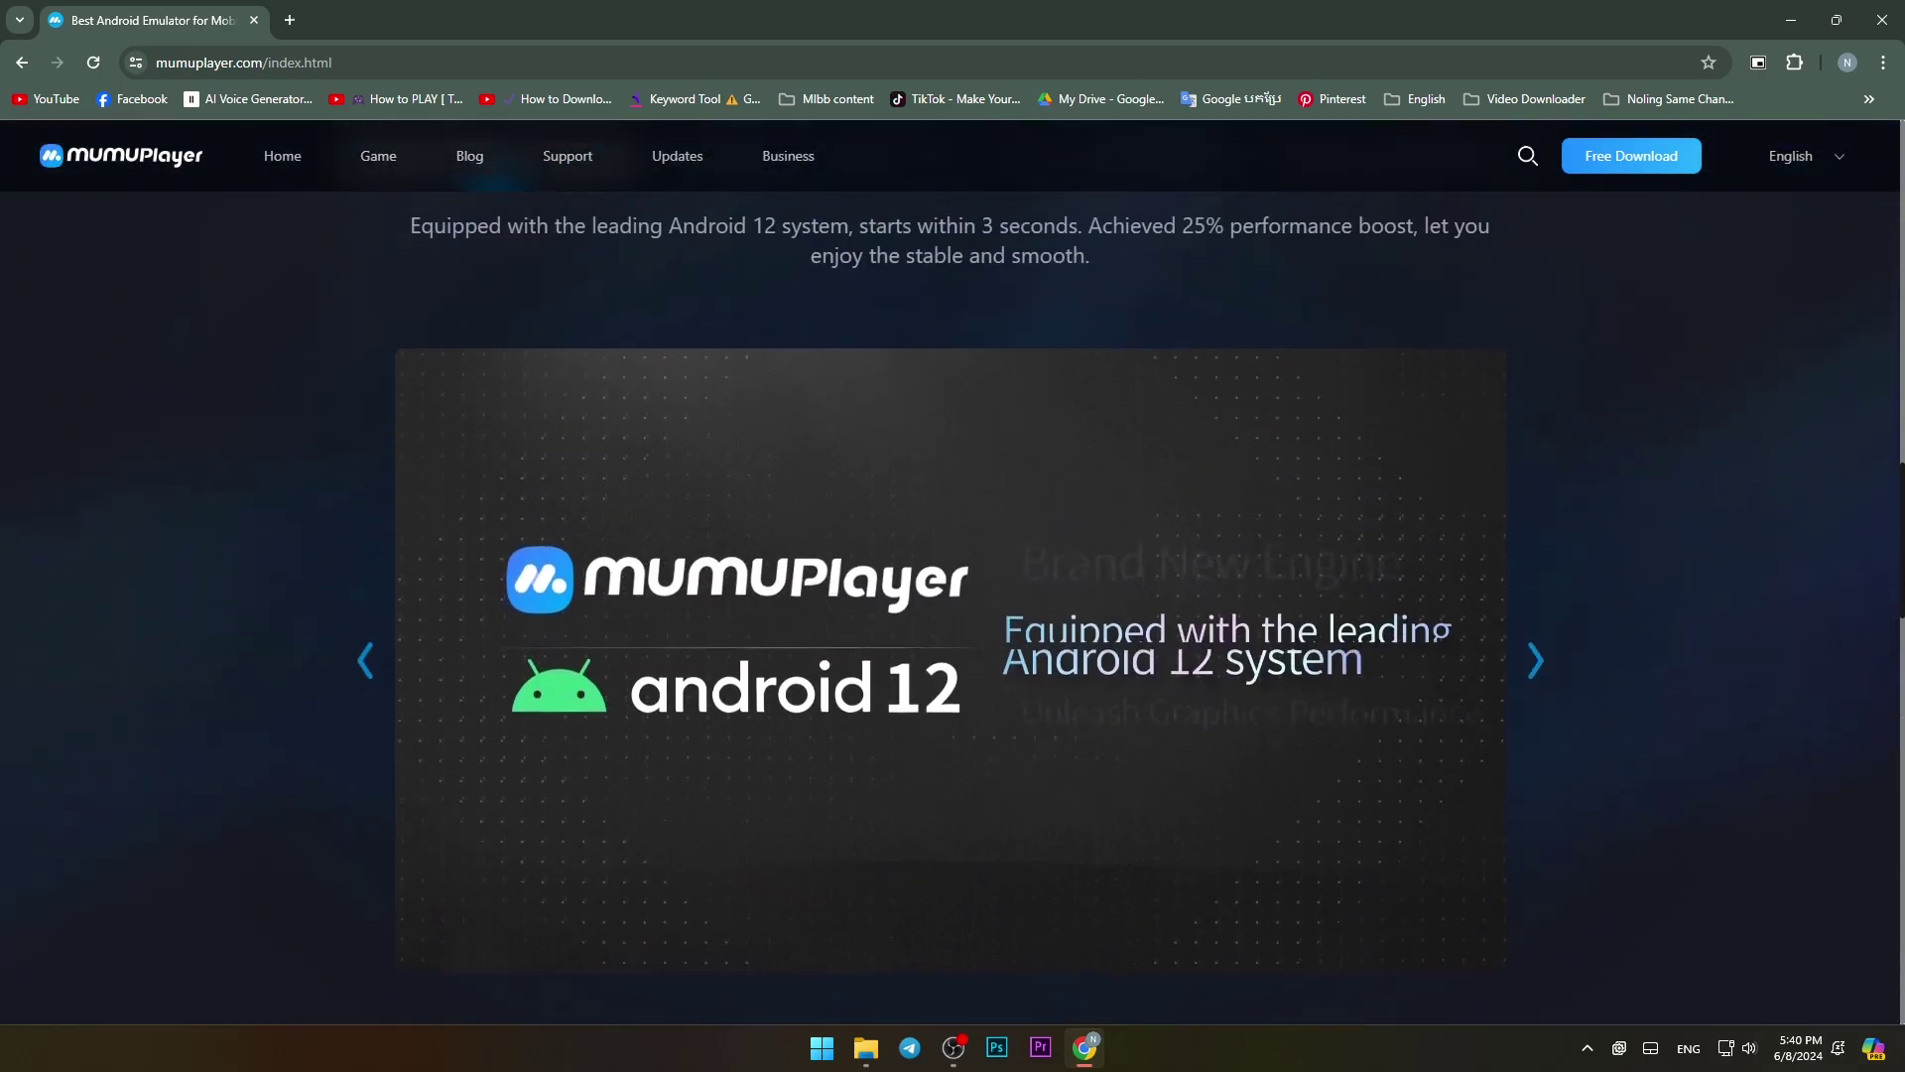
scroll(952, 596, "up", 3)
scroll(952, 596, "up", 3)
scroll(1739, 264, "up", 2)
scroll(974, 557, "up", 2)
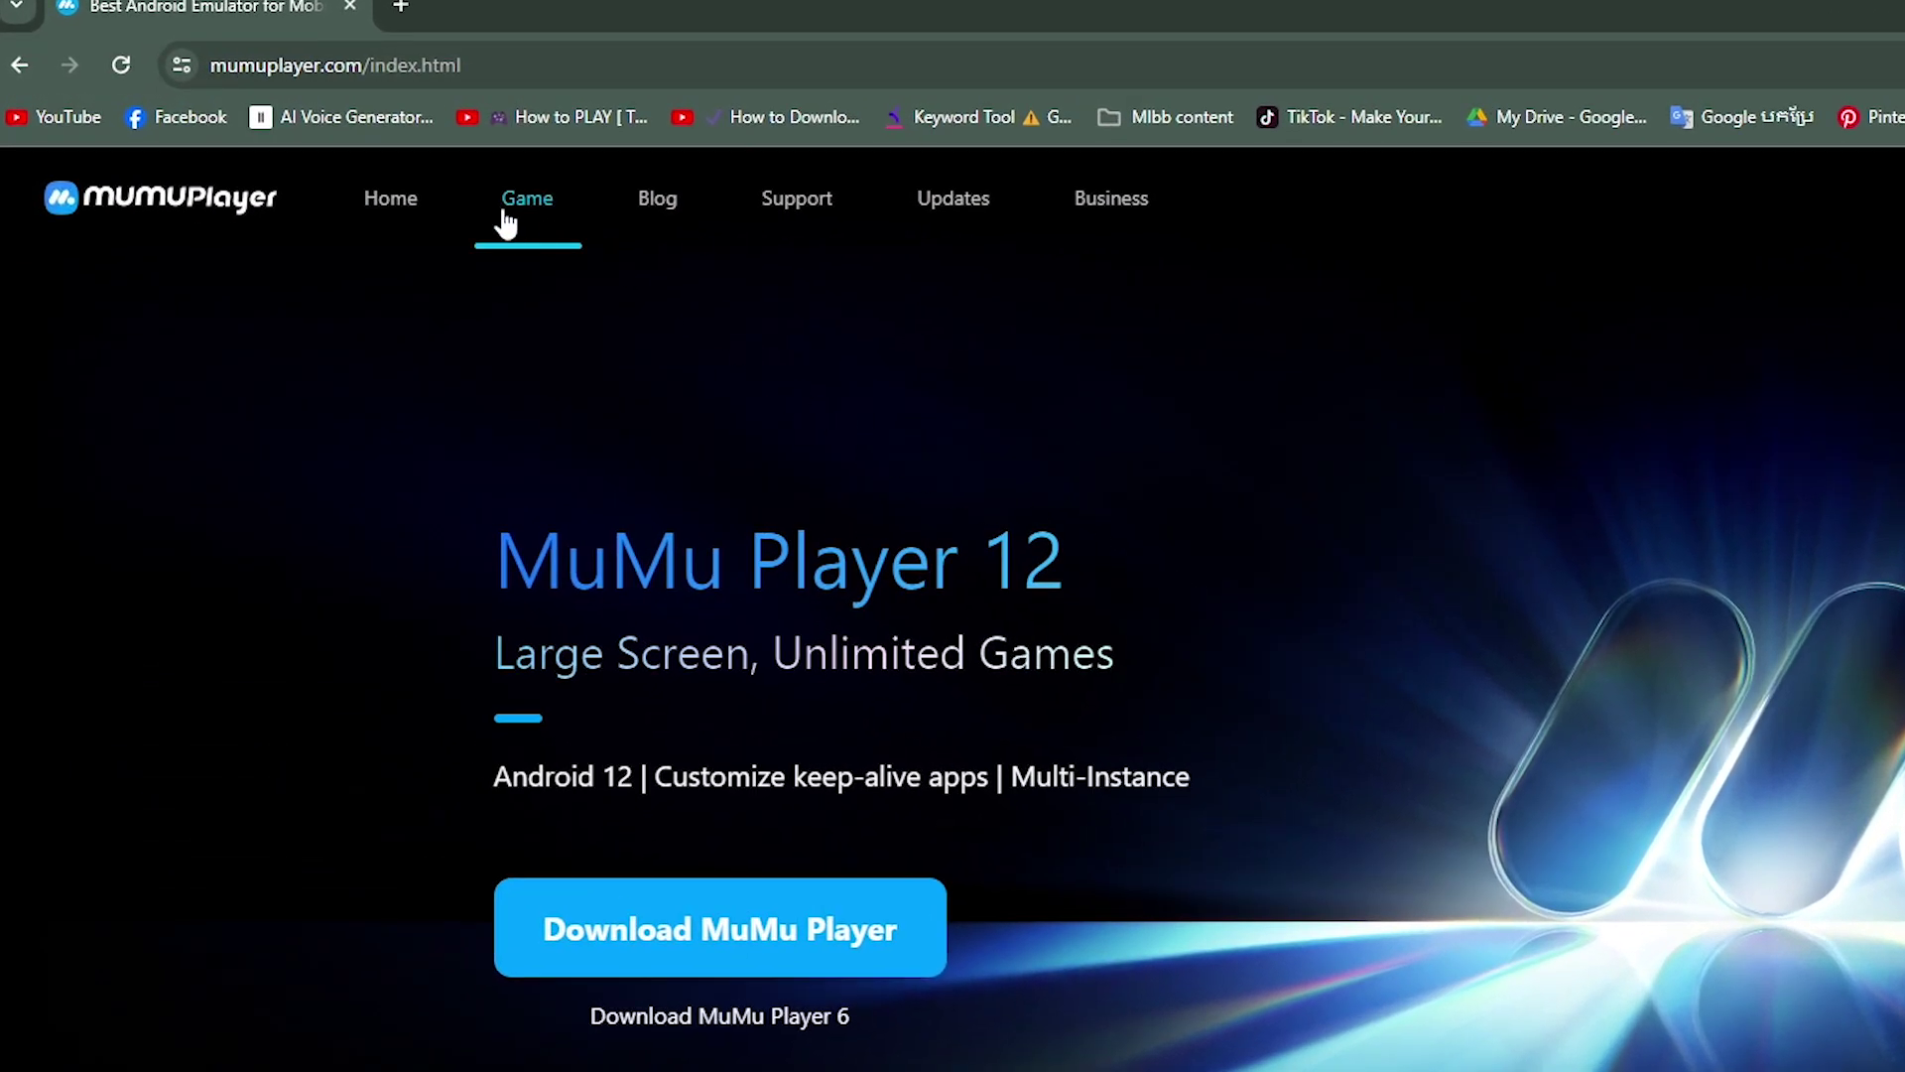
left_click(527, 225)
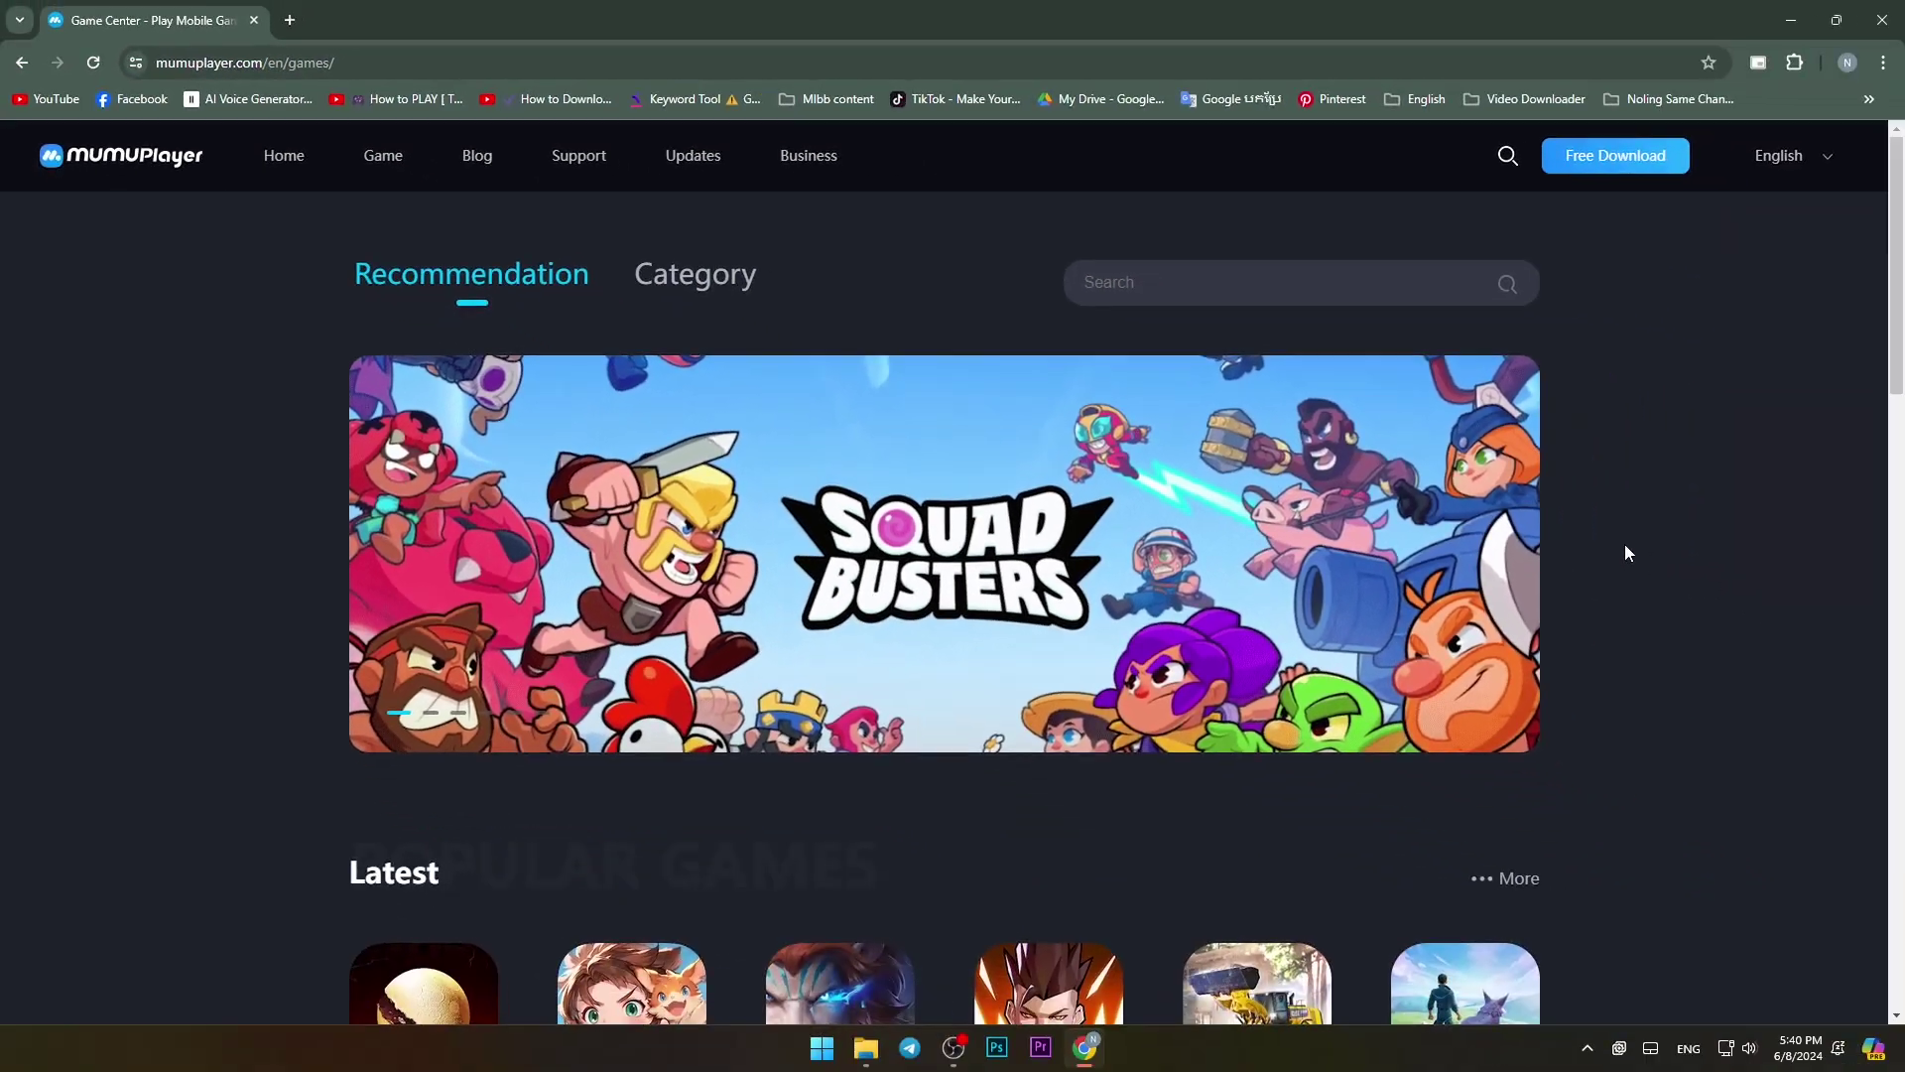
scroll(1625, 552, "down", 2)
scroll(1625, 552, "down", 2)
scroll(1629, 529, "down", 3)
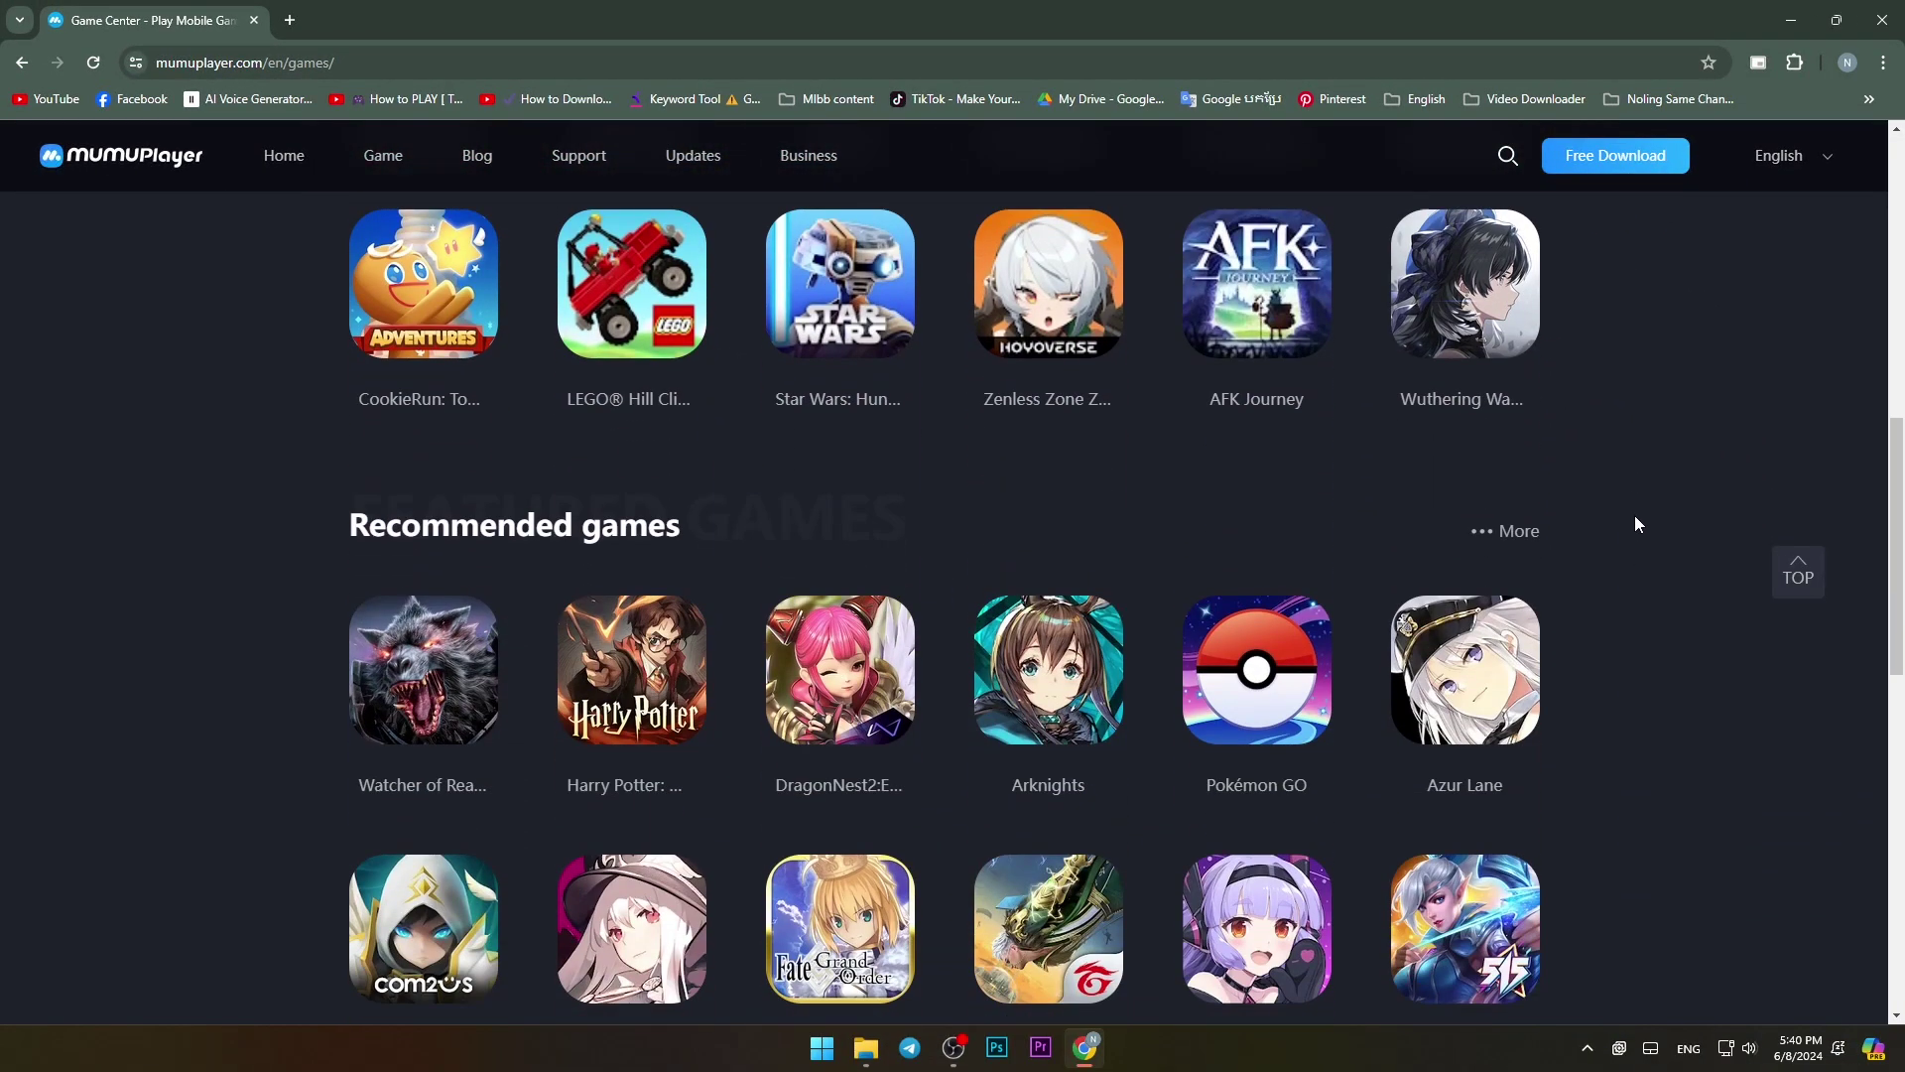
scroll(1634, 515, "down", 2)
scroll(1651, 516, "down", 3)
scroll(1652, 518, "down", 2)
scroll(1652, 518, "up", 3)
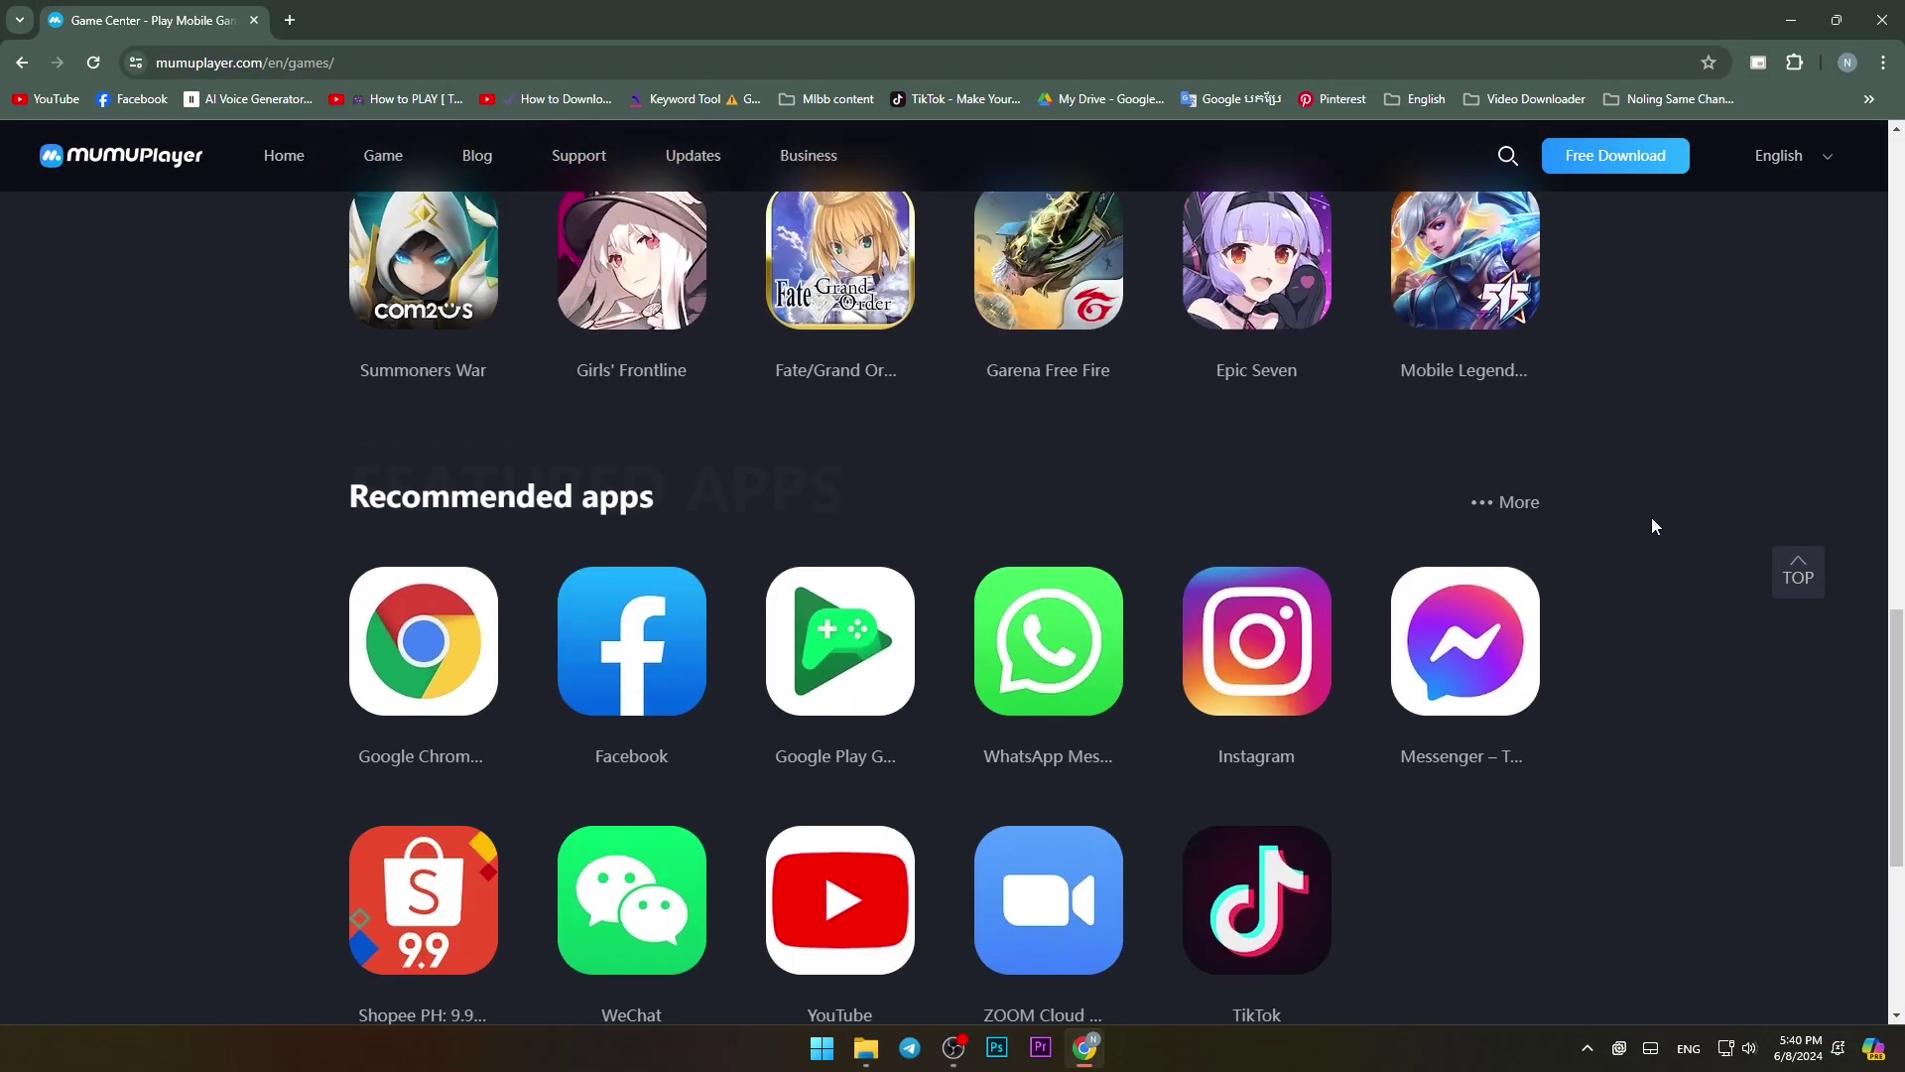
scroll(1652, 518, "up", 3)
scroll(1652, 519, "up", 3)
scroll(1651, 517, "up", 3)
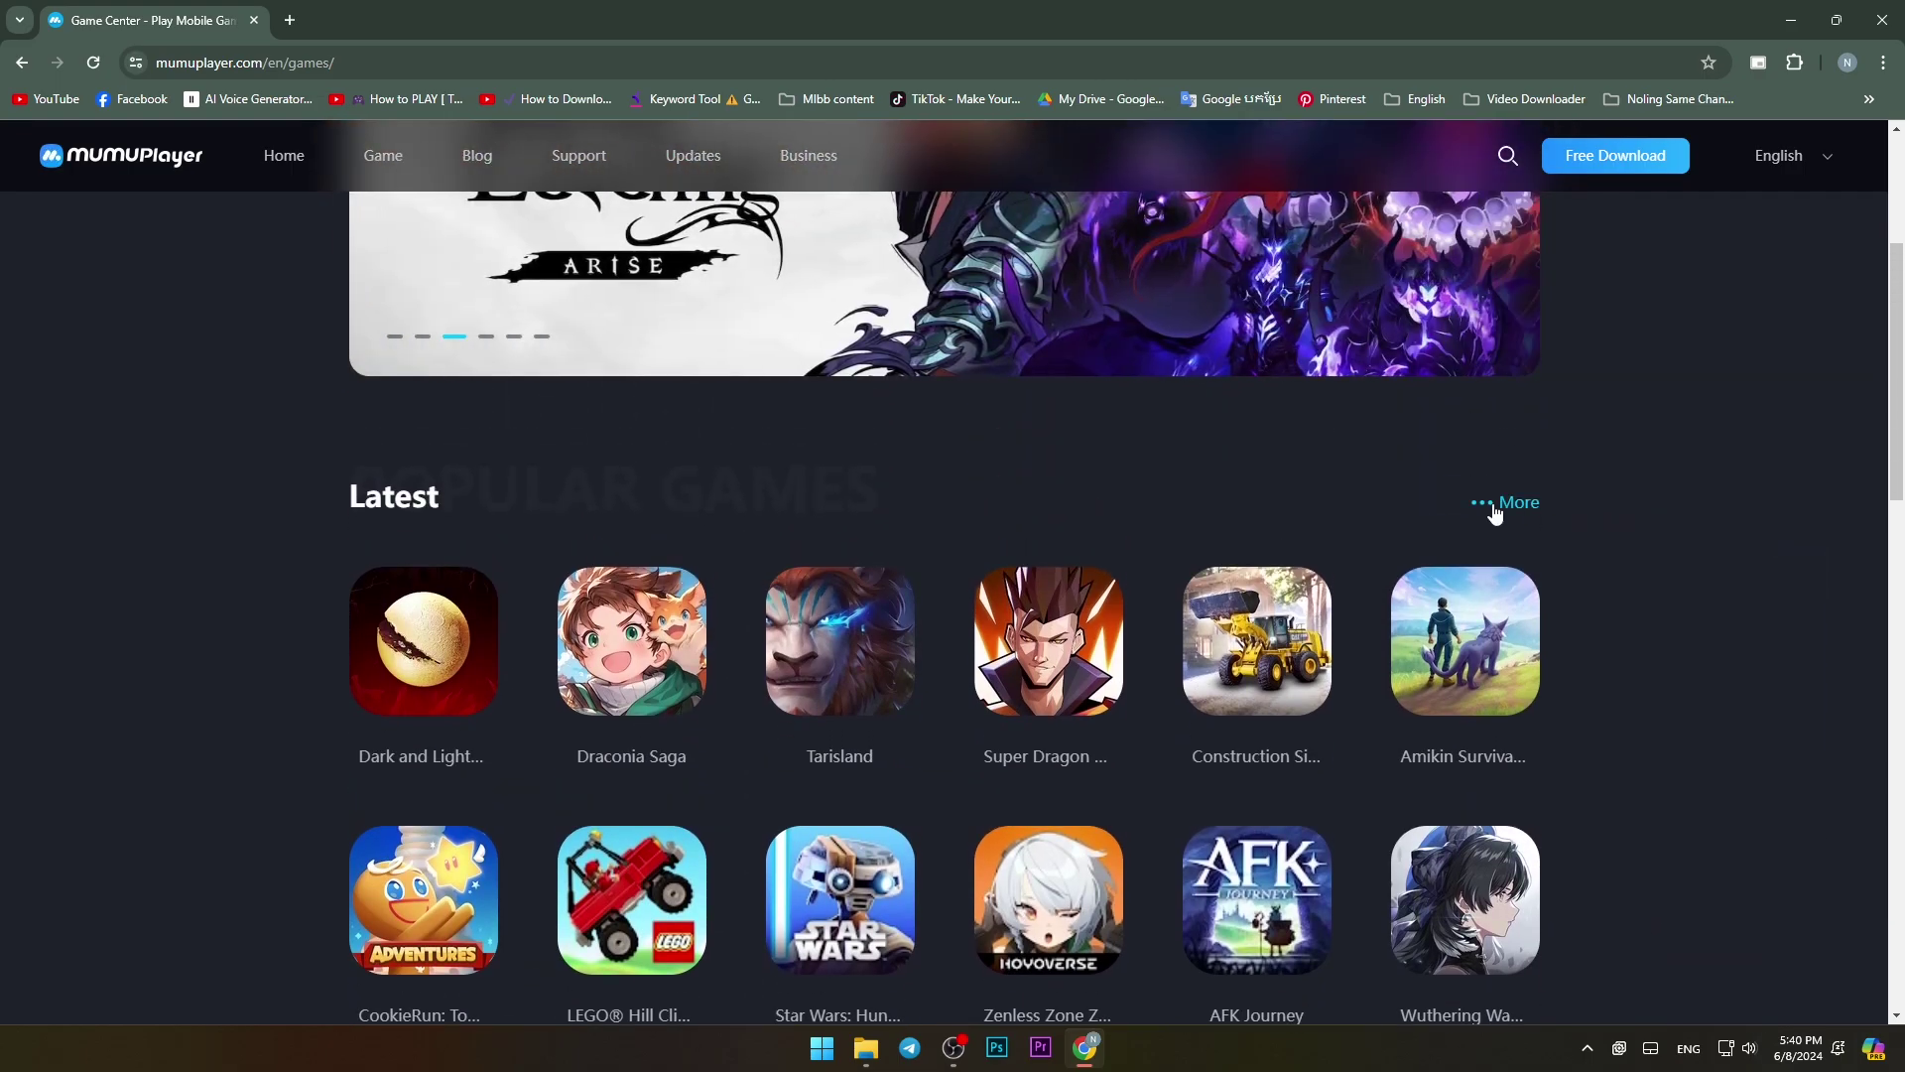
left_click(1497, 501)
scroll(1779, 485, "down", 2)
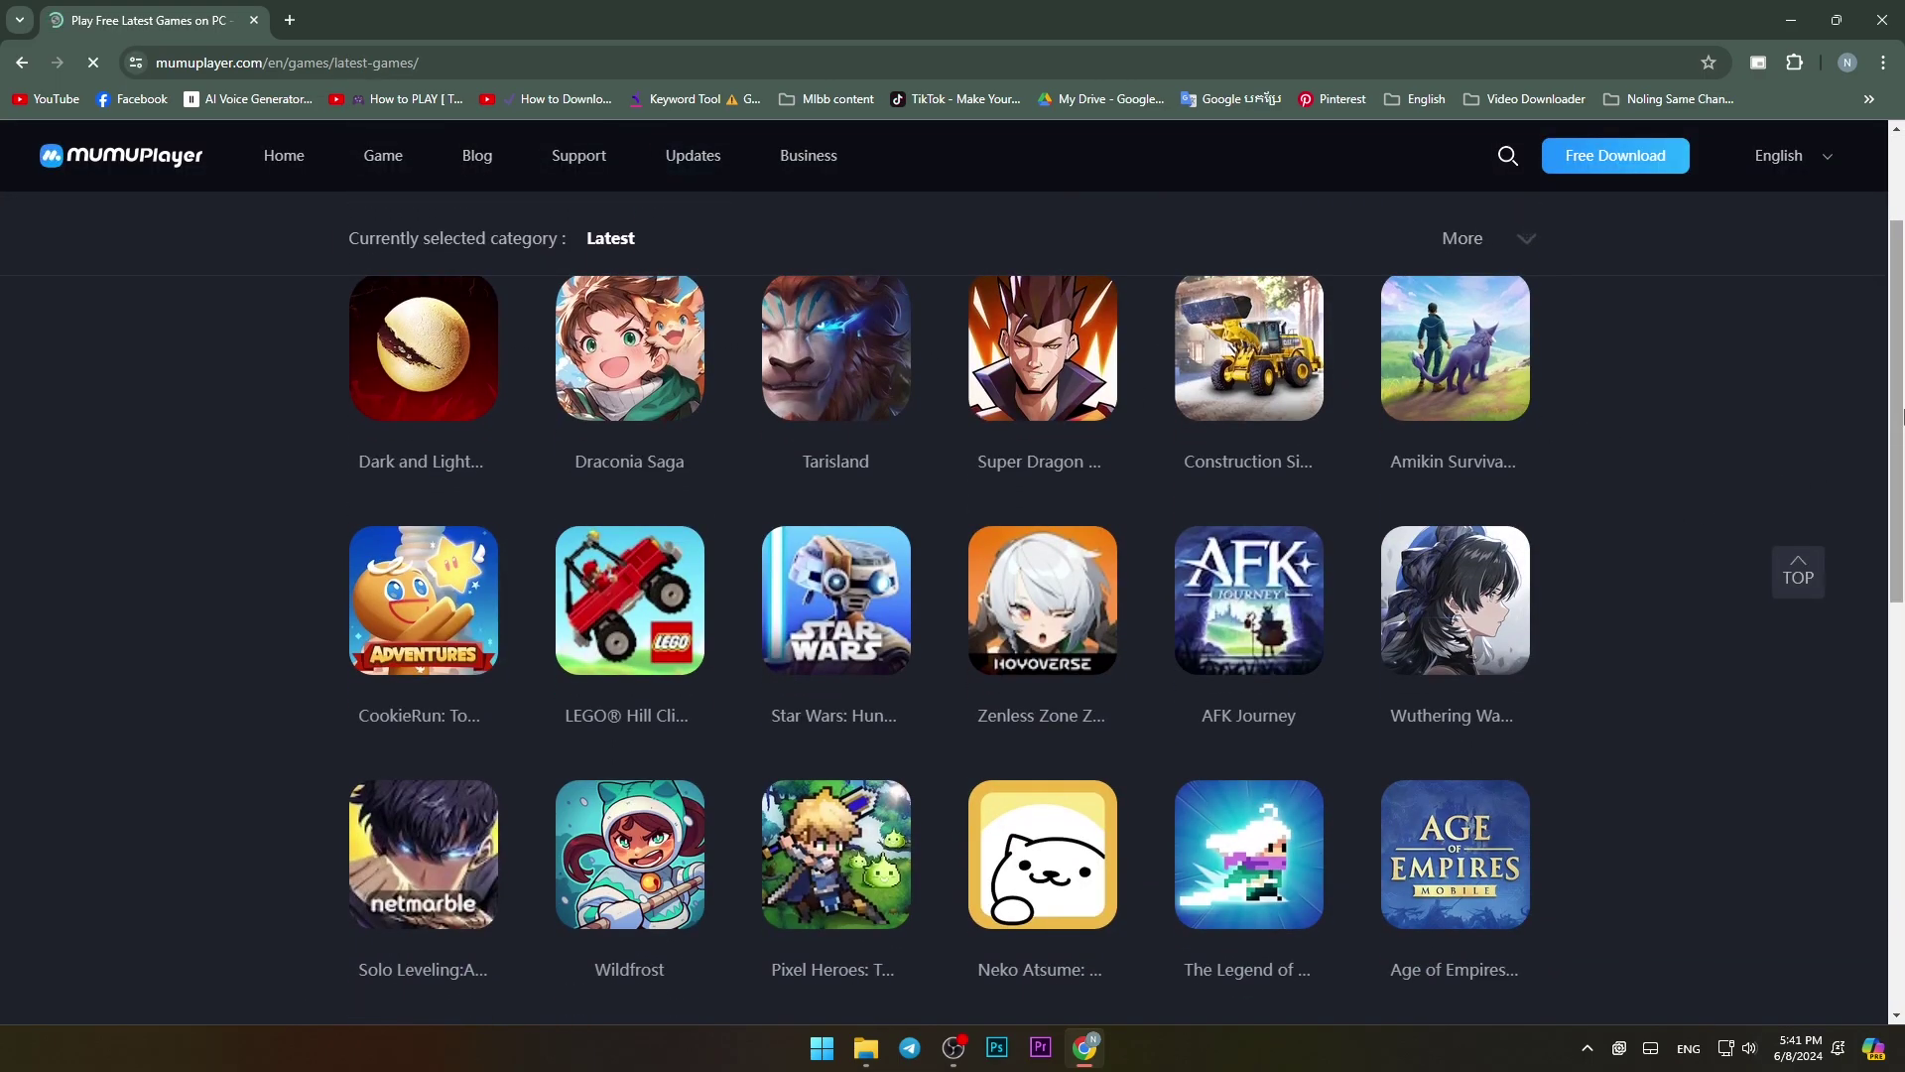
scroll(1876, 774, "down", 10)
scroll(1900, 668, "up", 3)
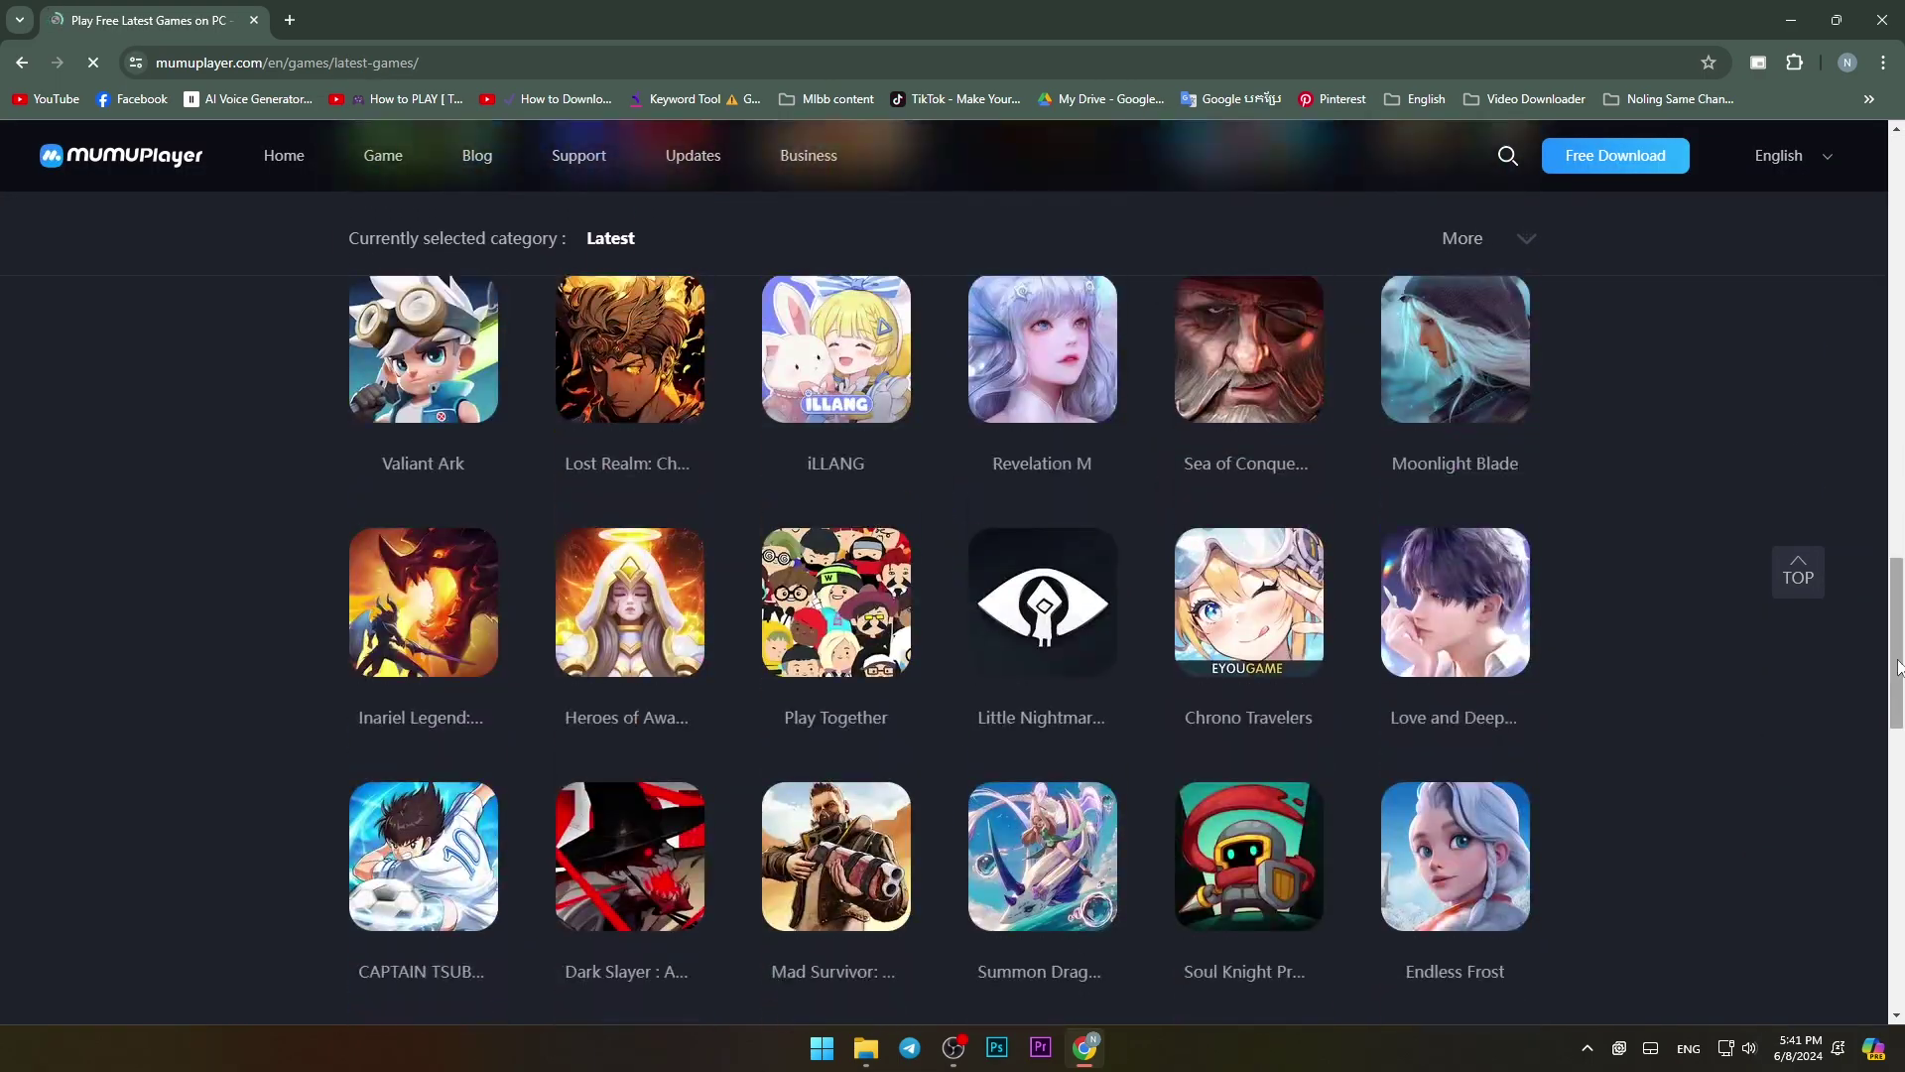
scroll(1900, 667, "up", 15)
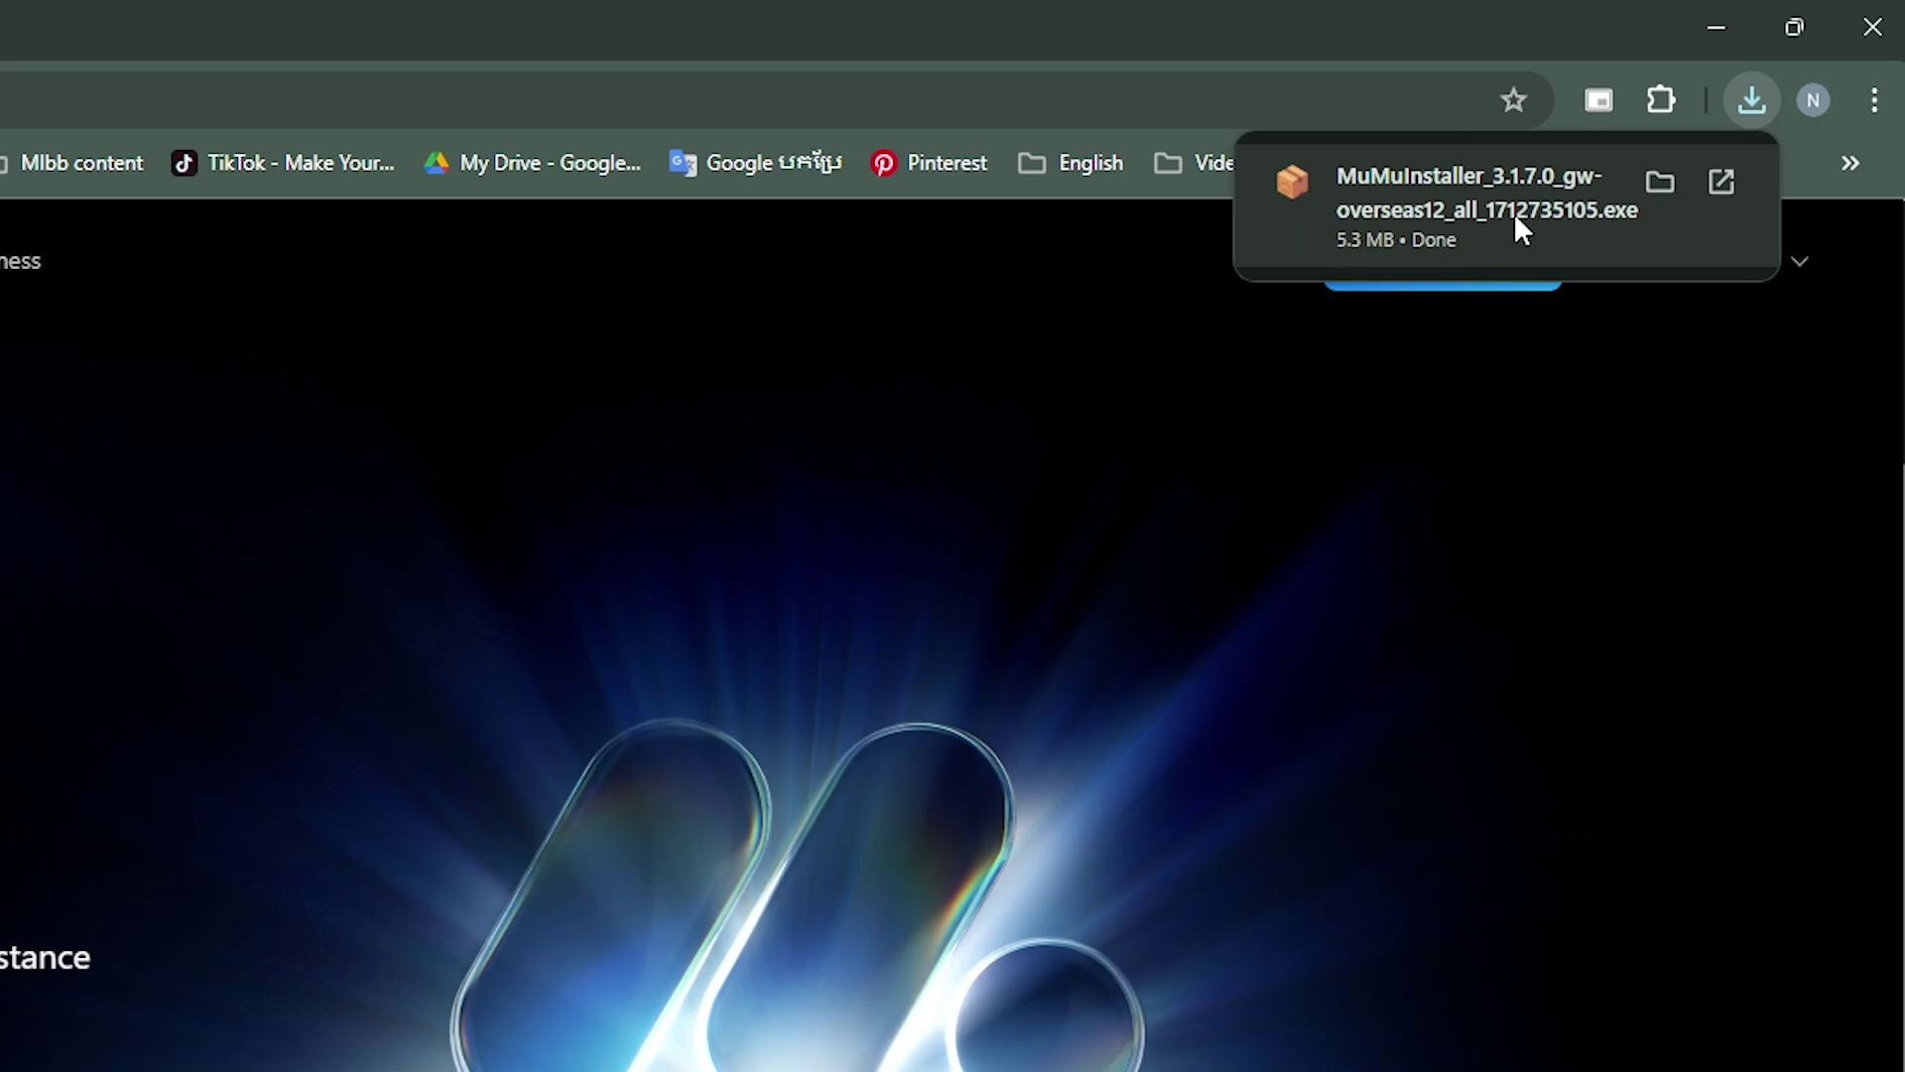
- Move the MuMu installer from Downloads to the desktop and place it below Steam
left_click(1659, 182)
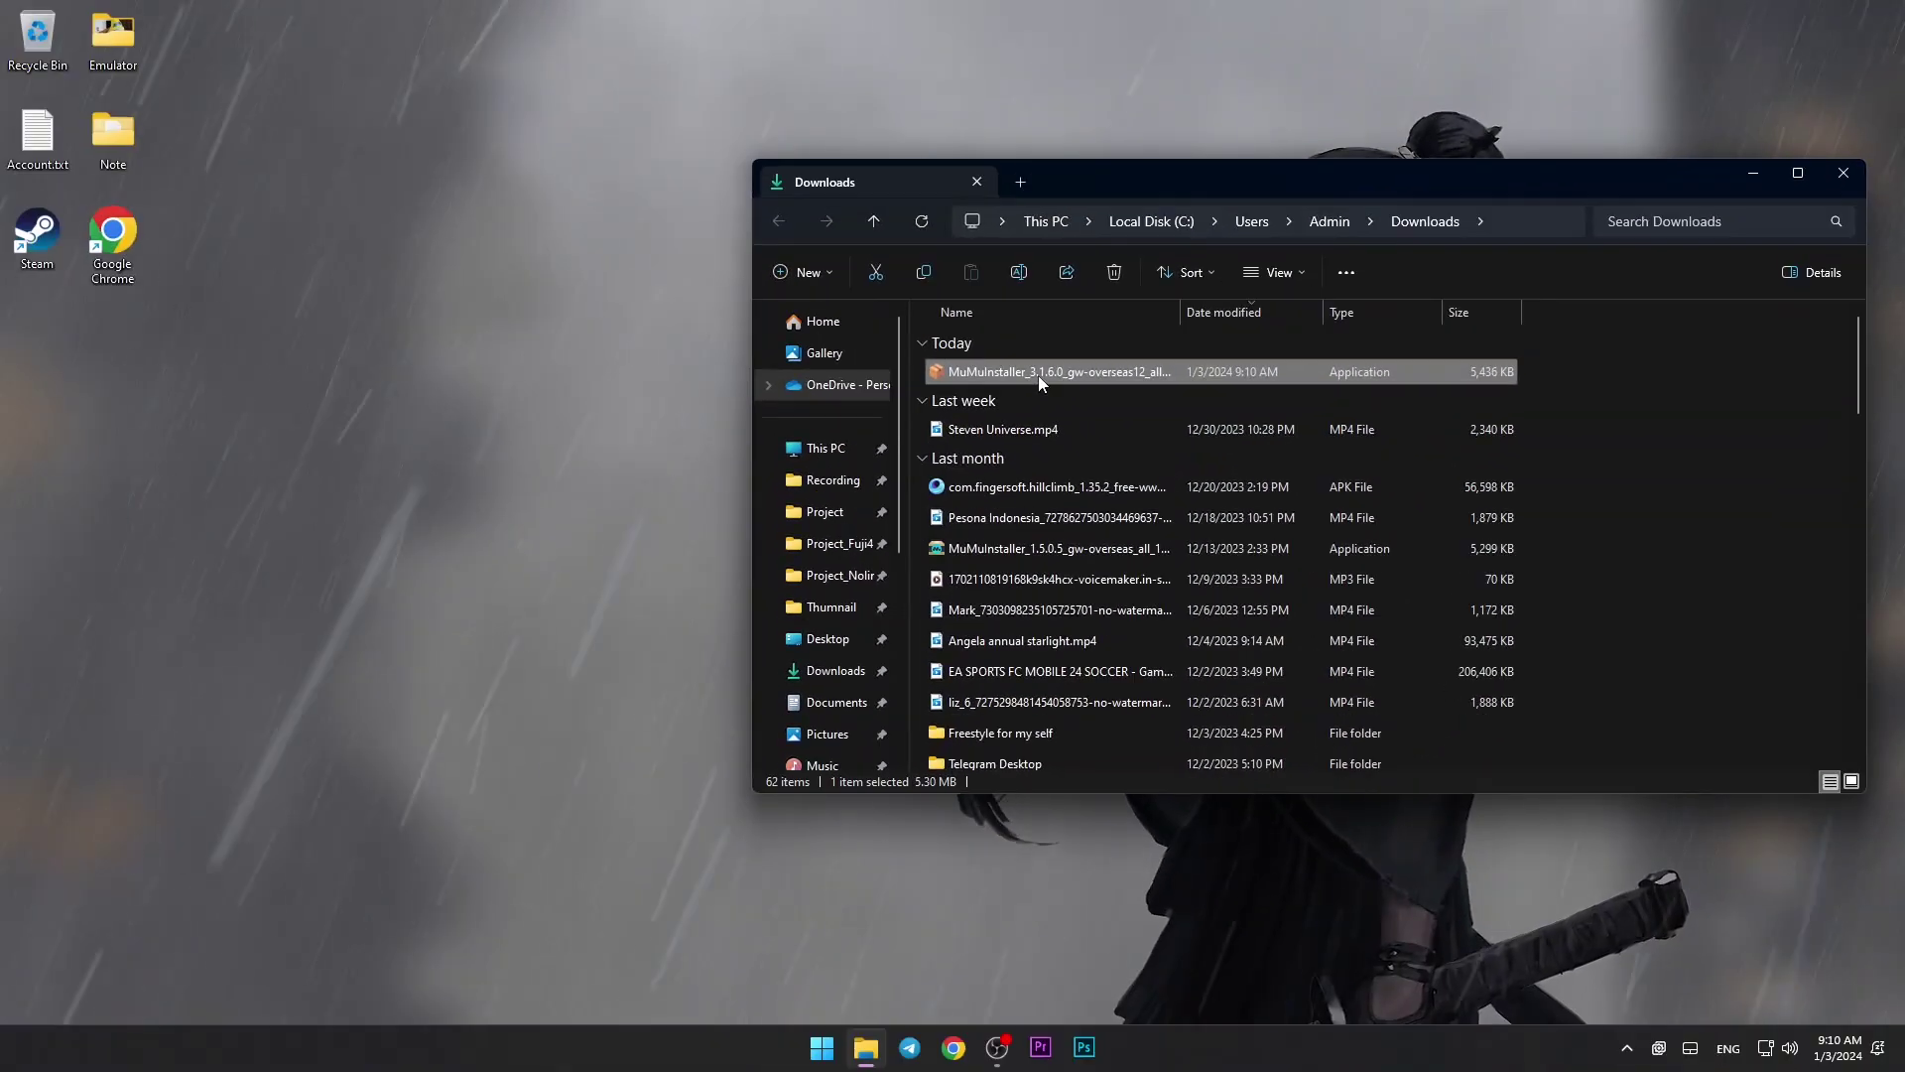
mouse_move(1038, 373)
left_mouse_down()
mouse_move(919, 400)
mouse_move(246, 351)
left_mouse_up()
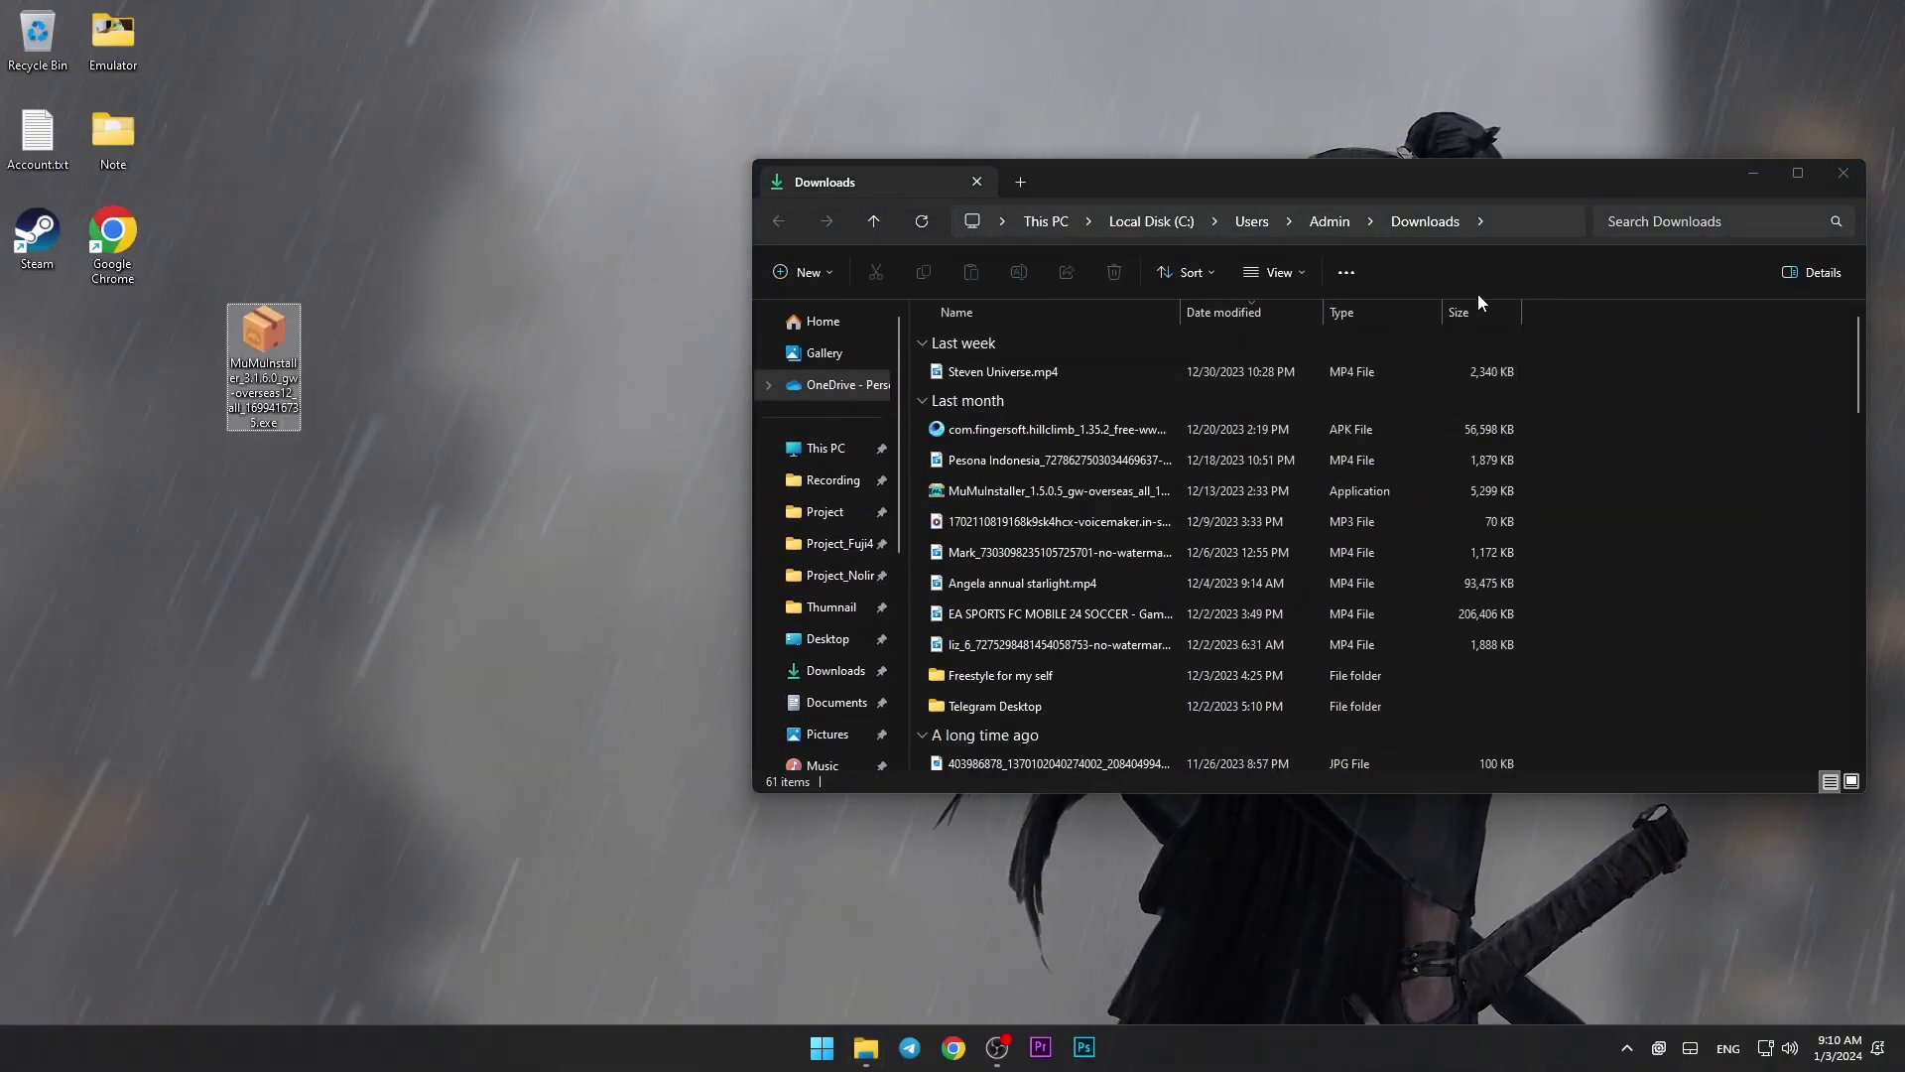
left_click(1844, 174)
right_click(805, 275)
left_click(851, 366)
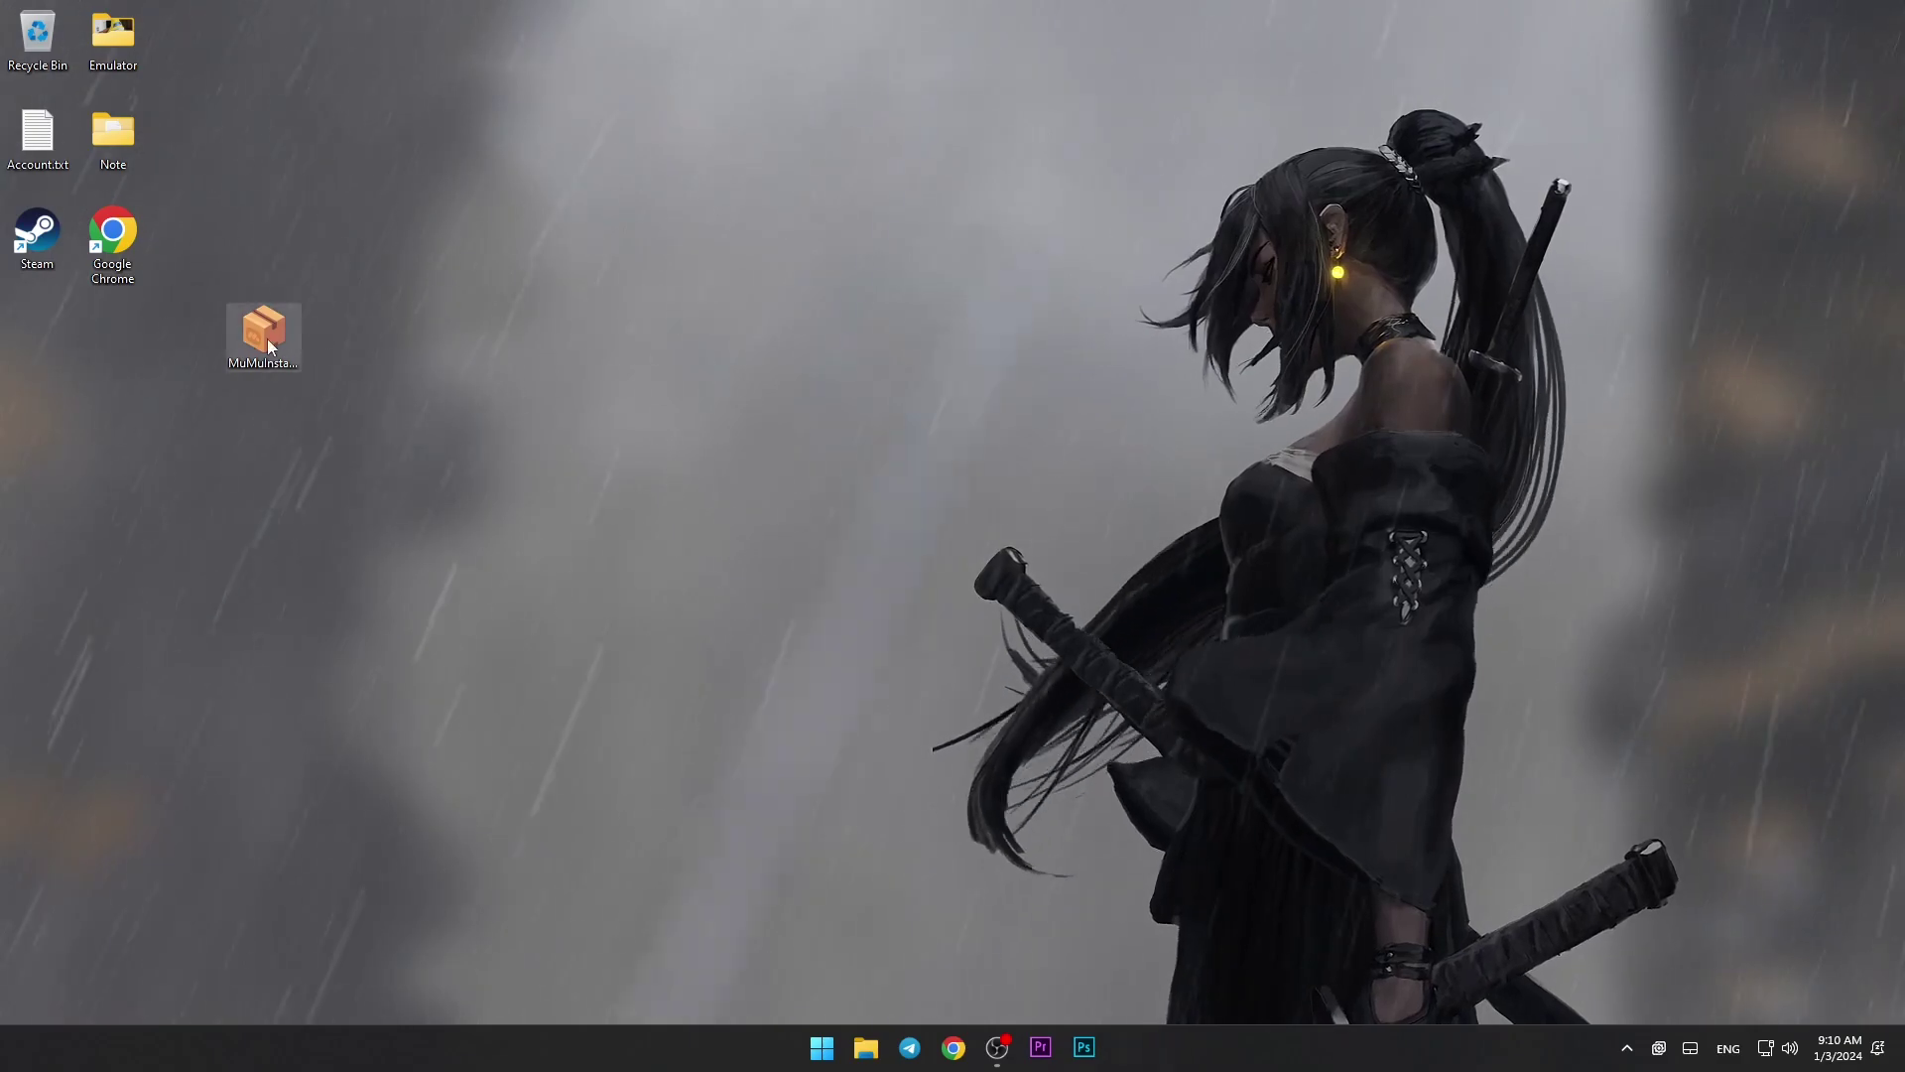
left_click_drag(267, 339, 134, 344)
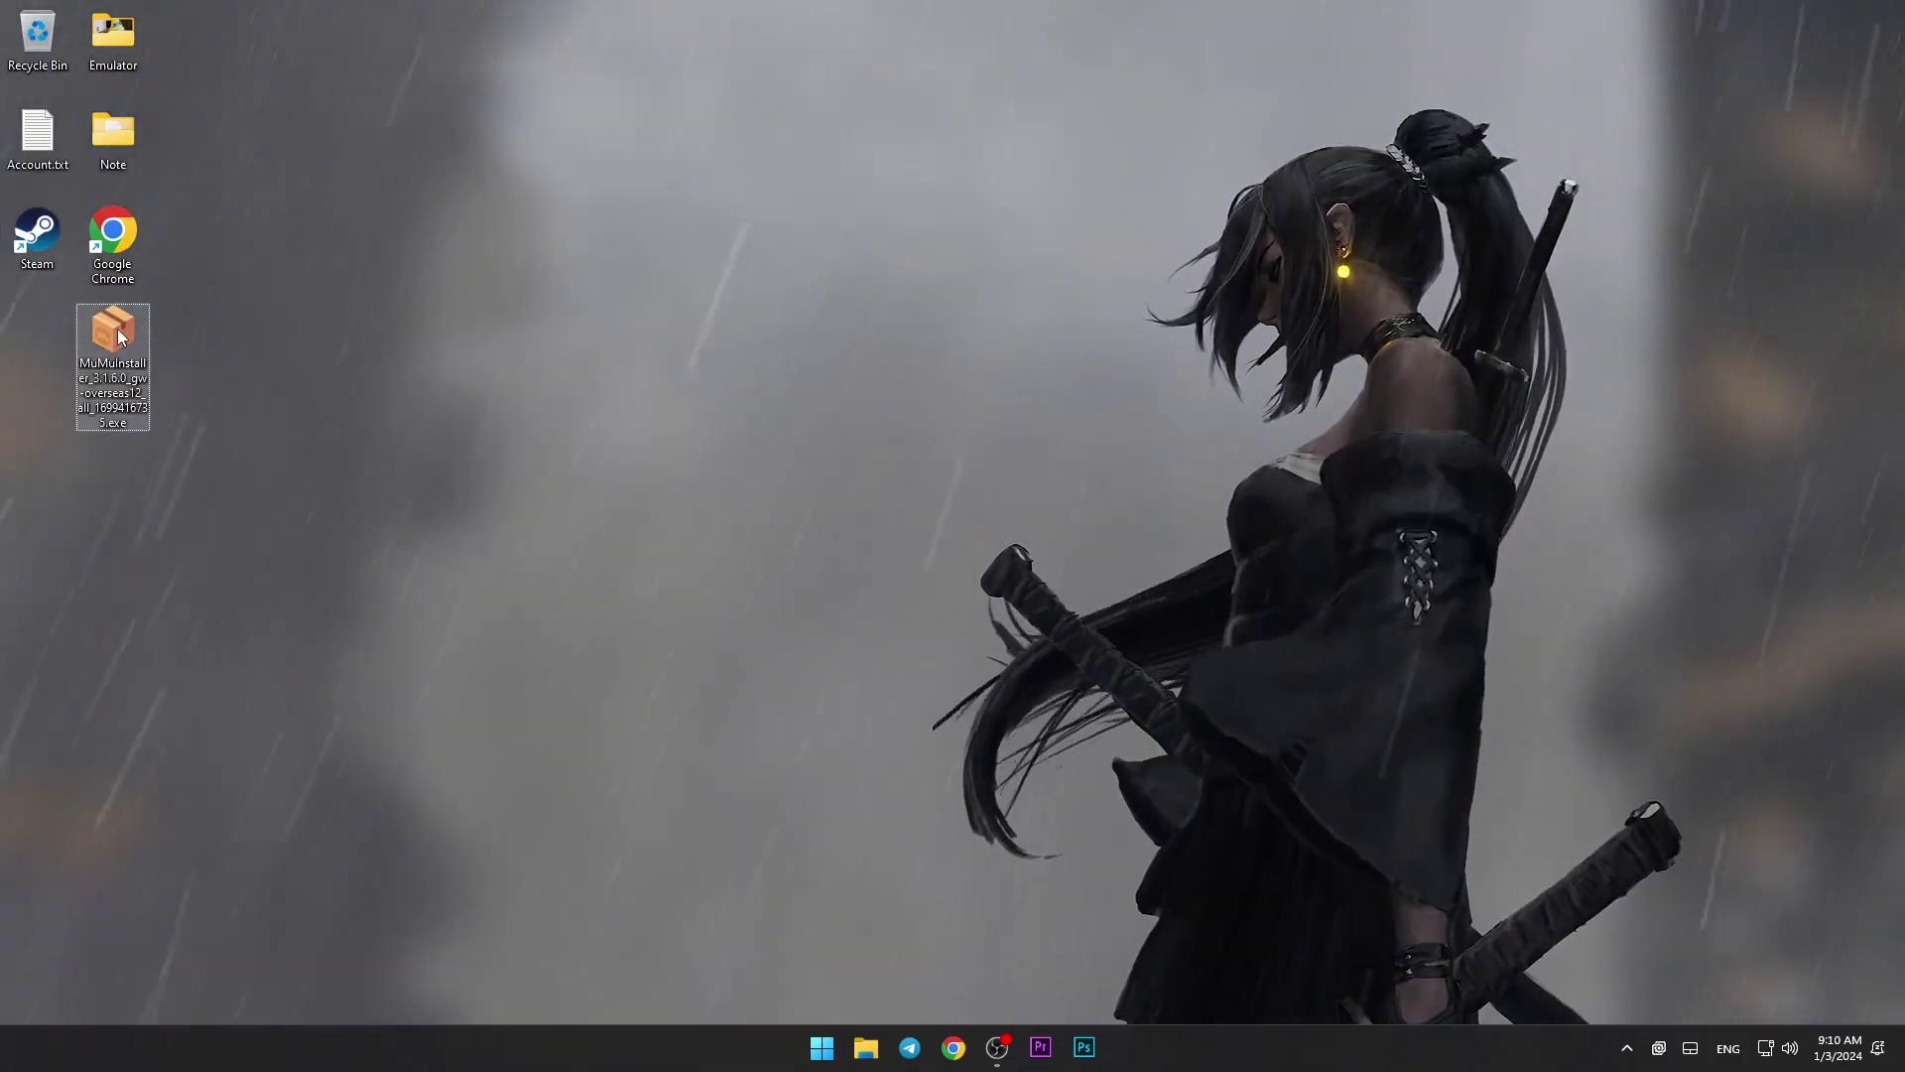
- Launch the installer and set a custom path to a new 'Mumu player' folder on E:
double_click(116, 336)
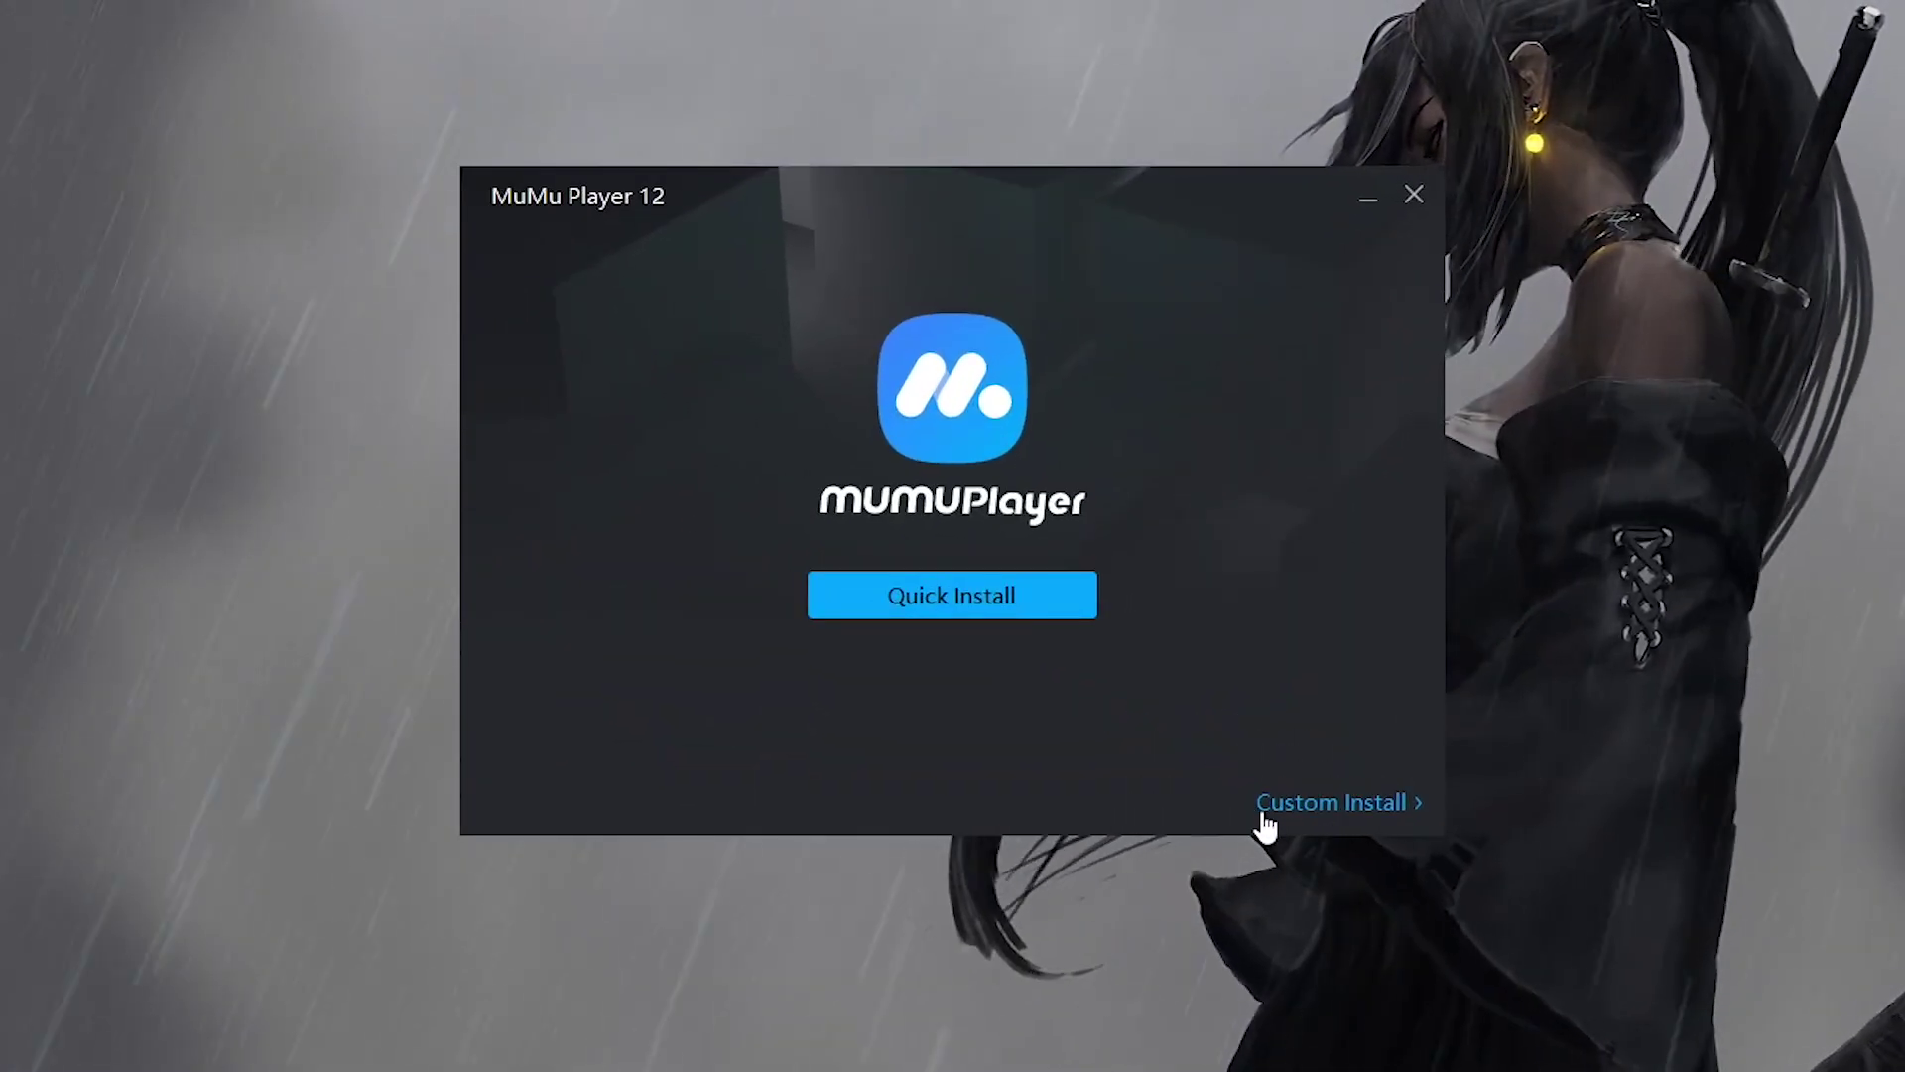
left_click(1329, 818)
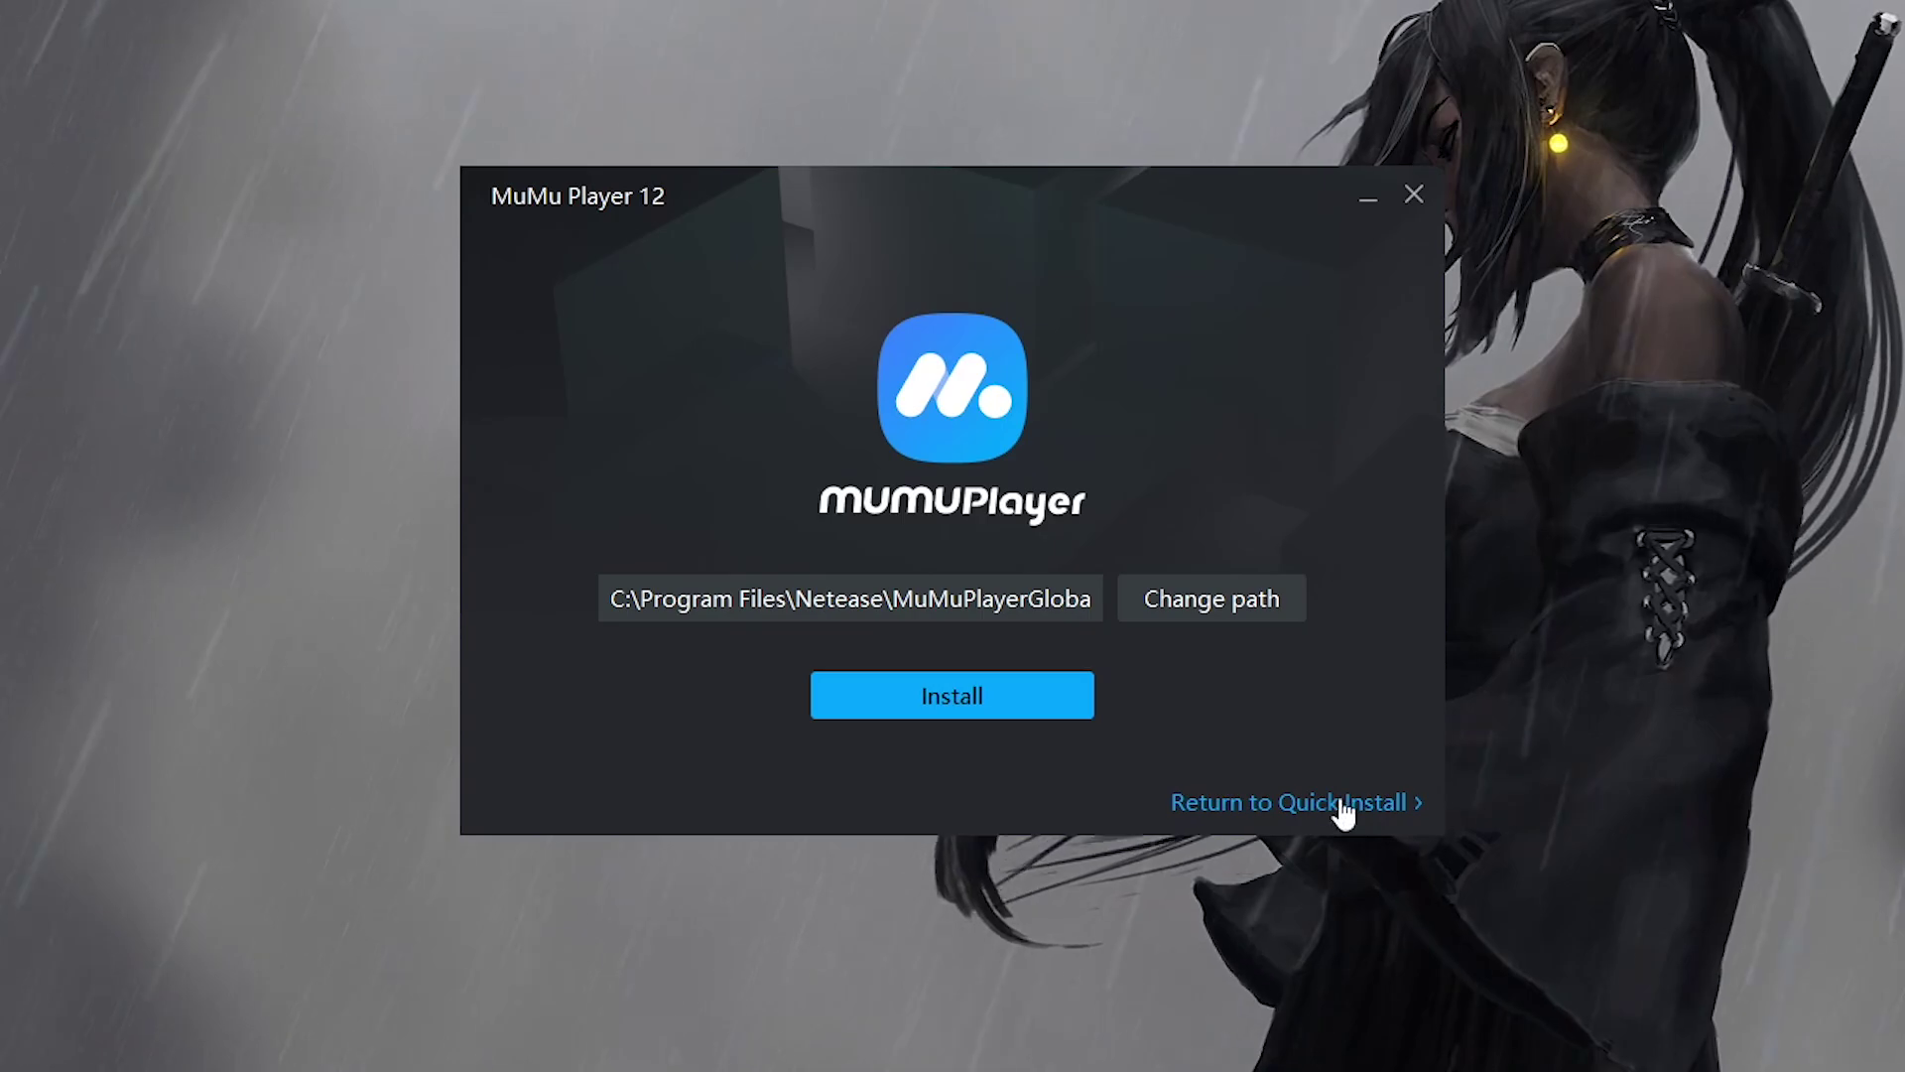
left_click(1192, 615)
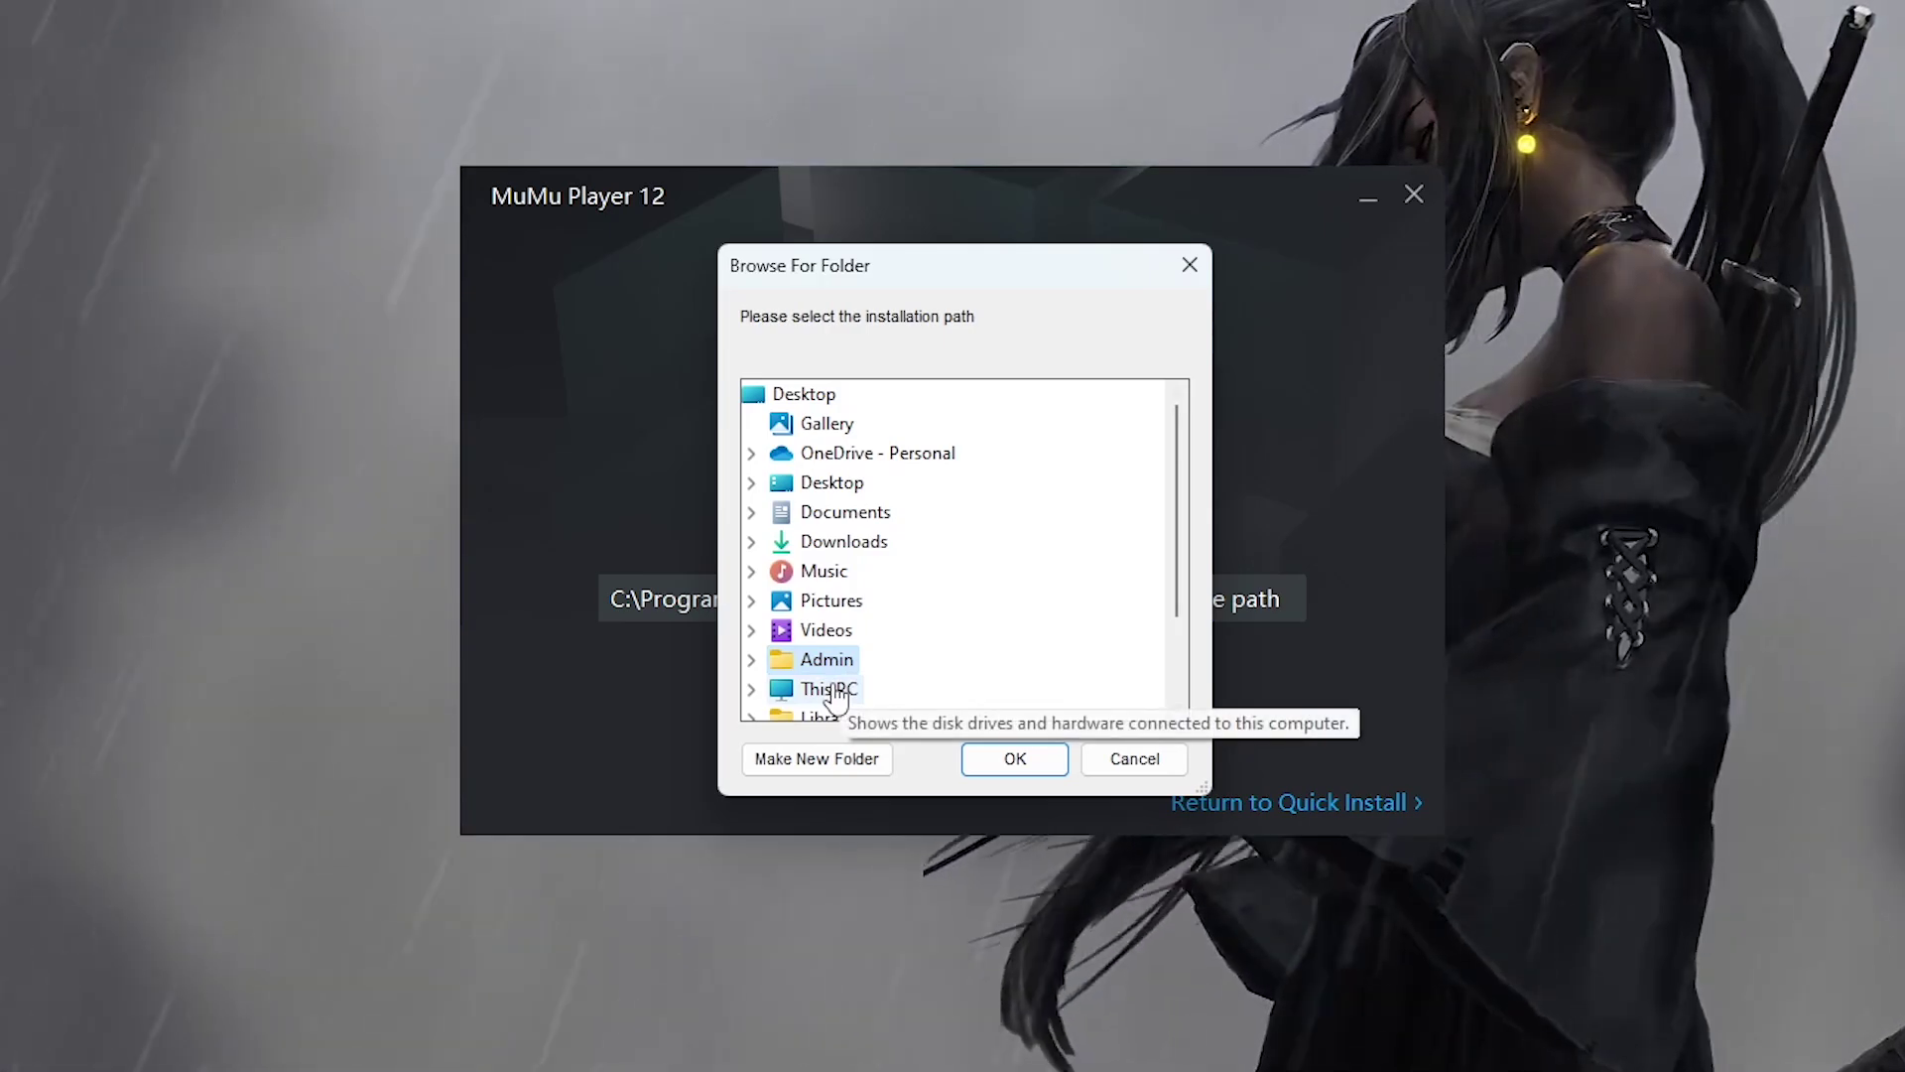
double_click(838, 687)
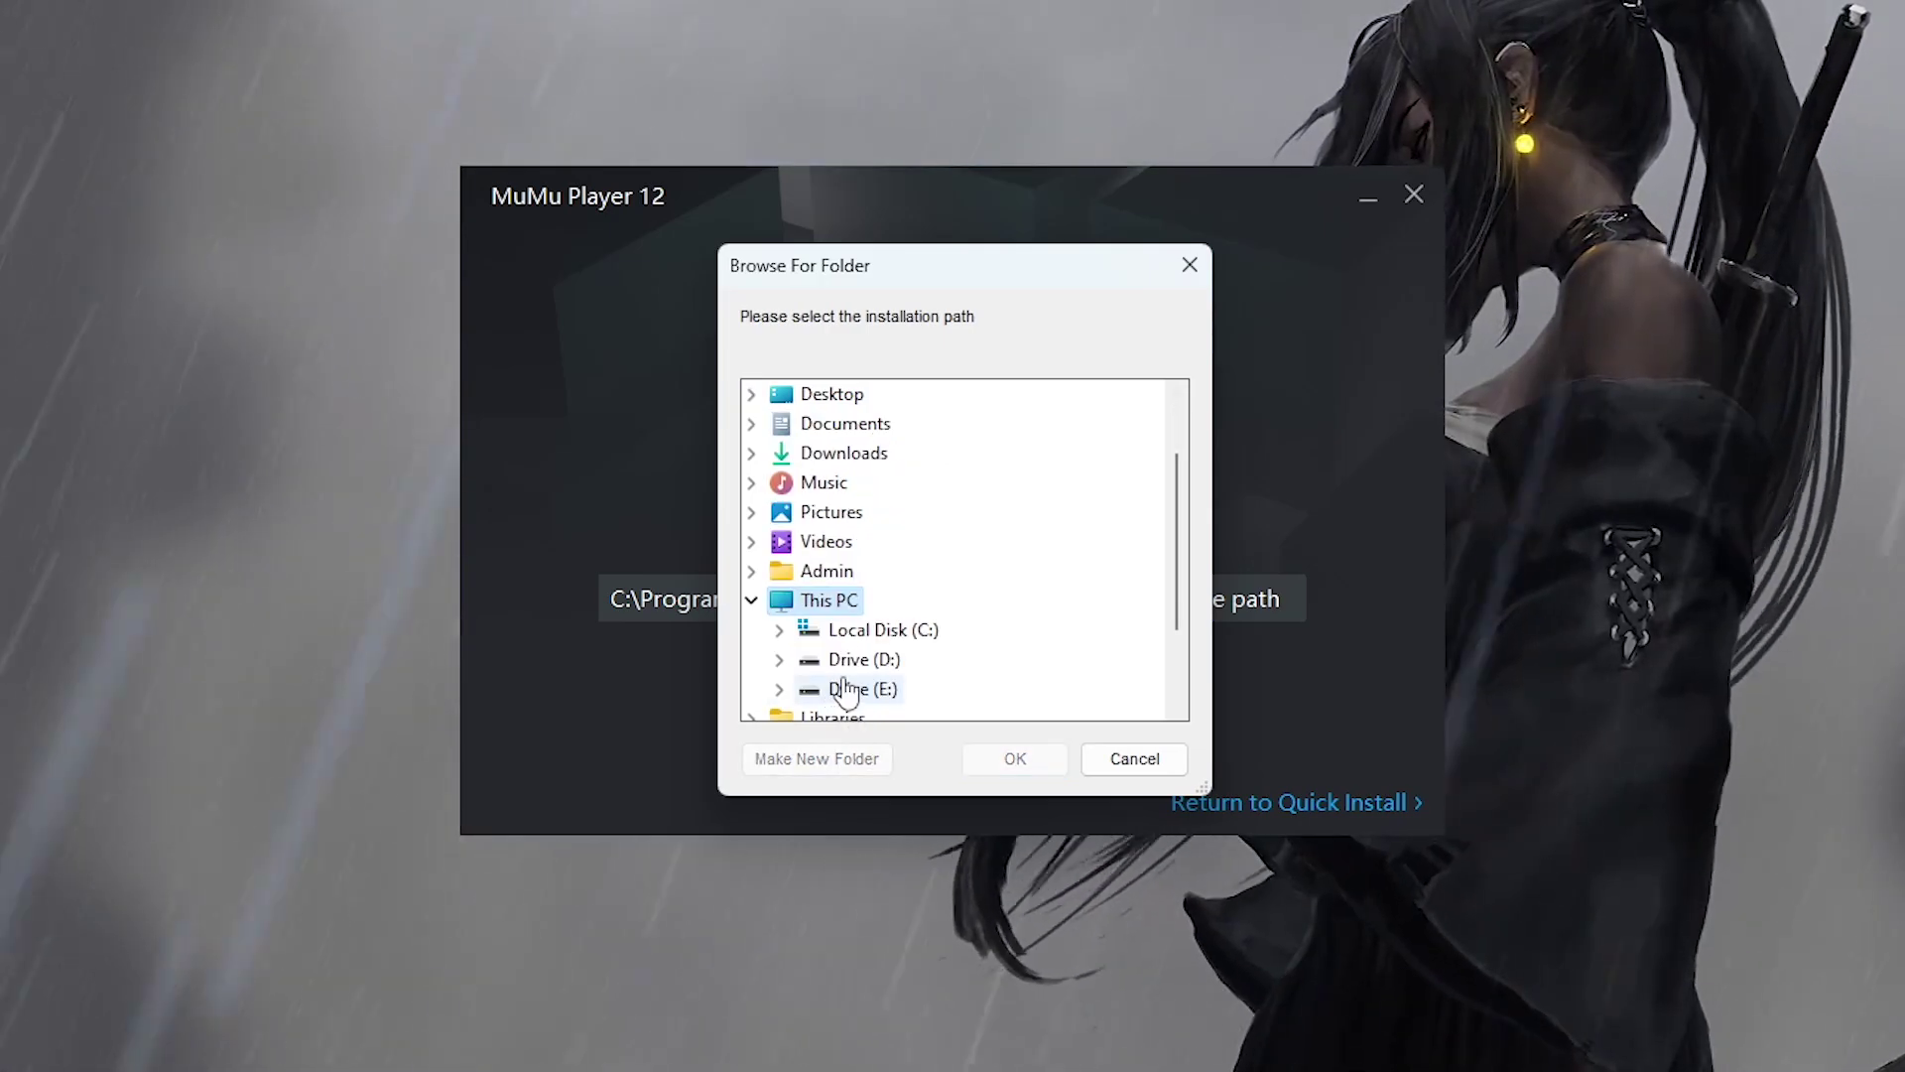
double_click(843, 690)
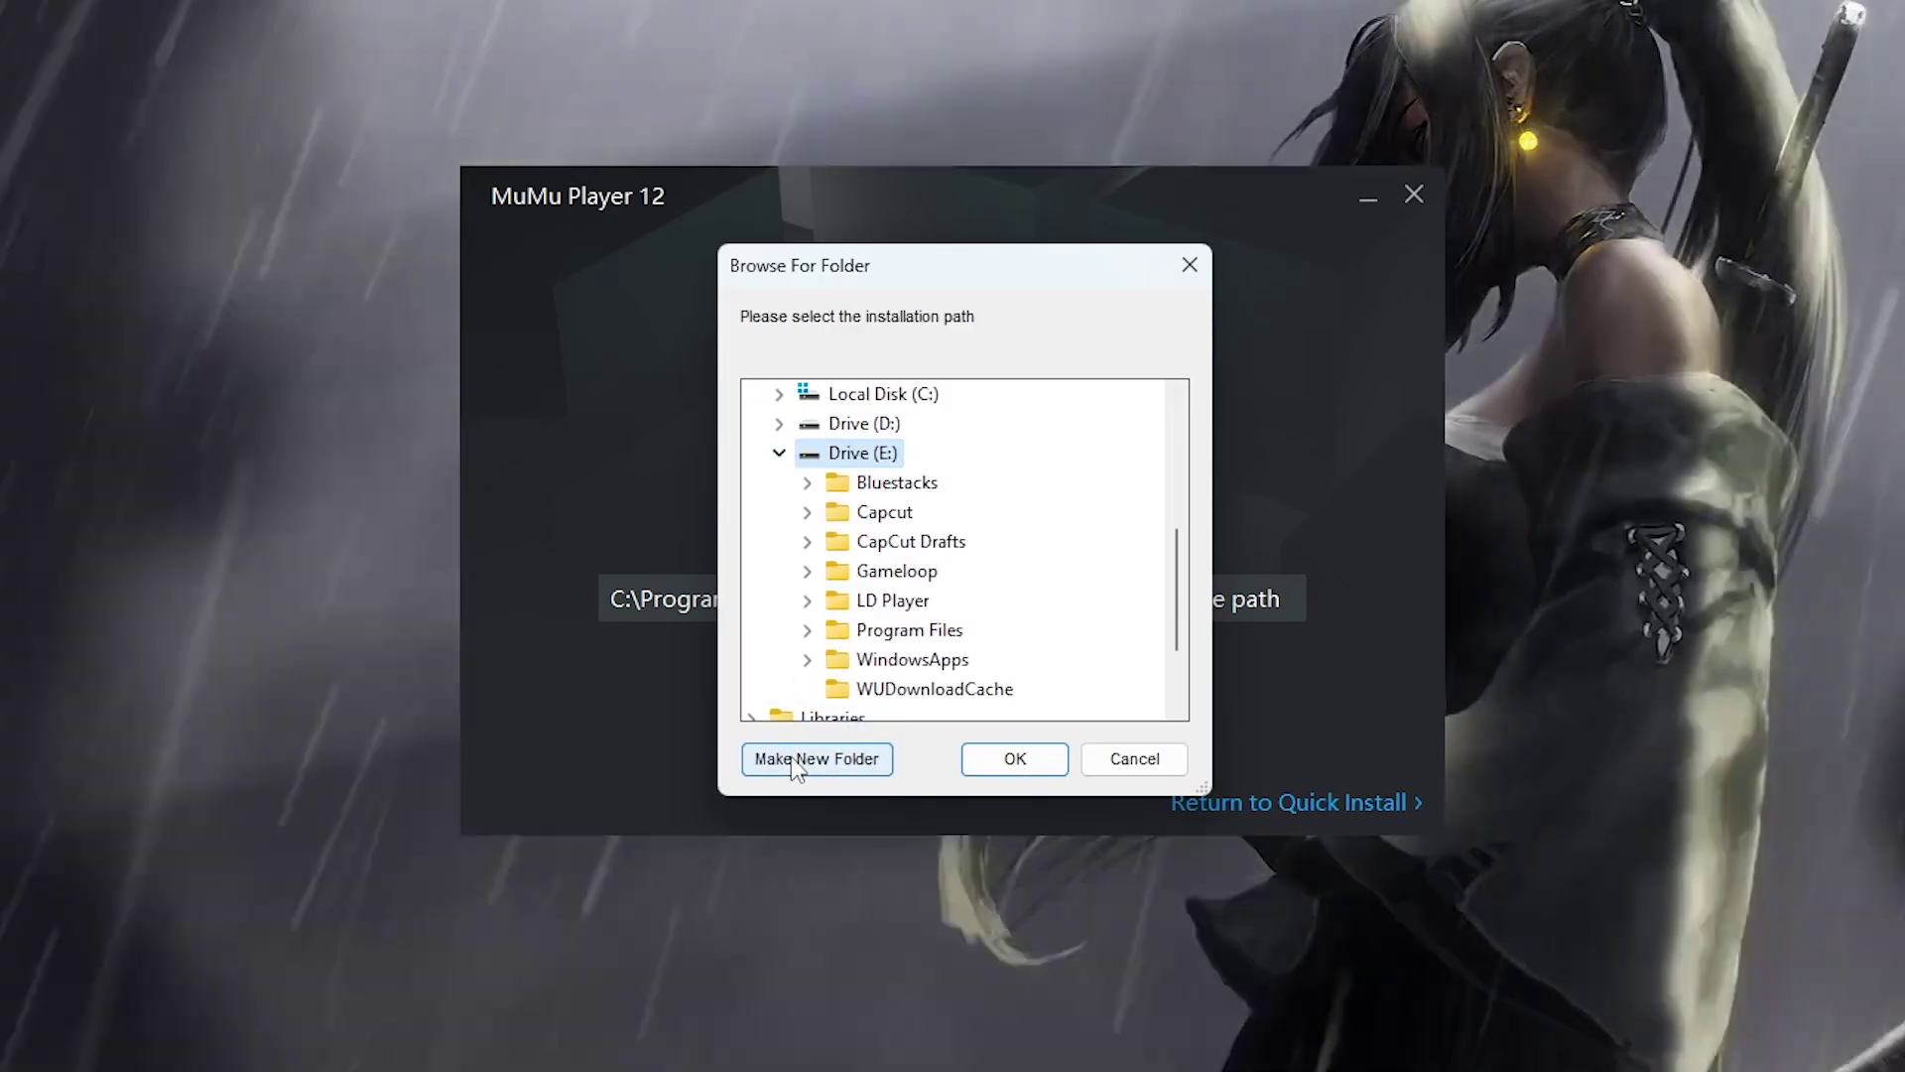
left_click(794, 760)
type("Mu")
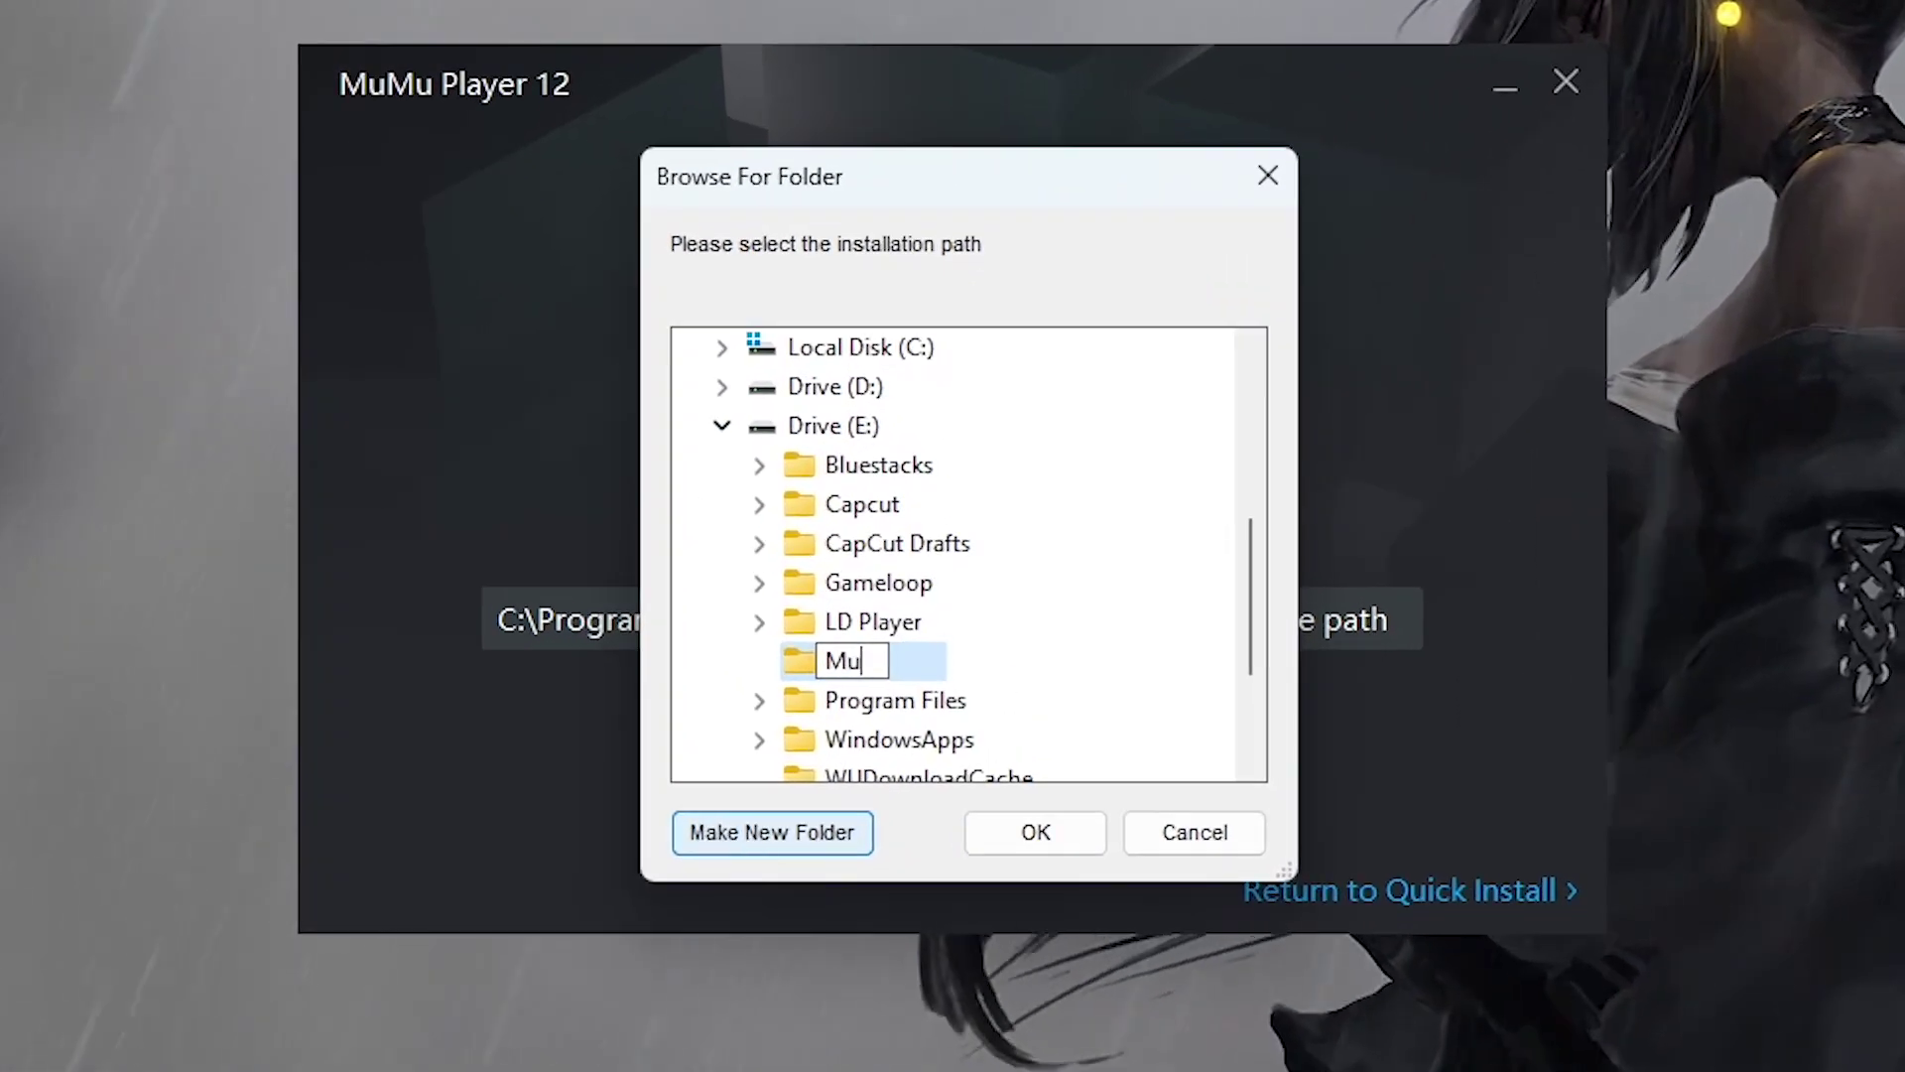
type("mu playe")
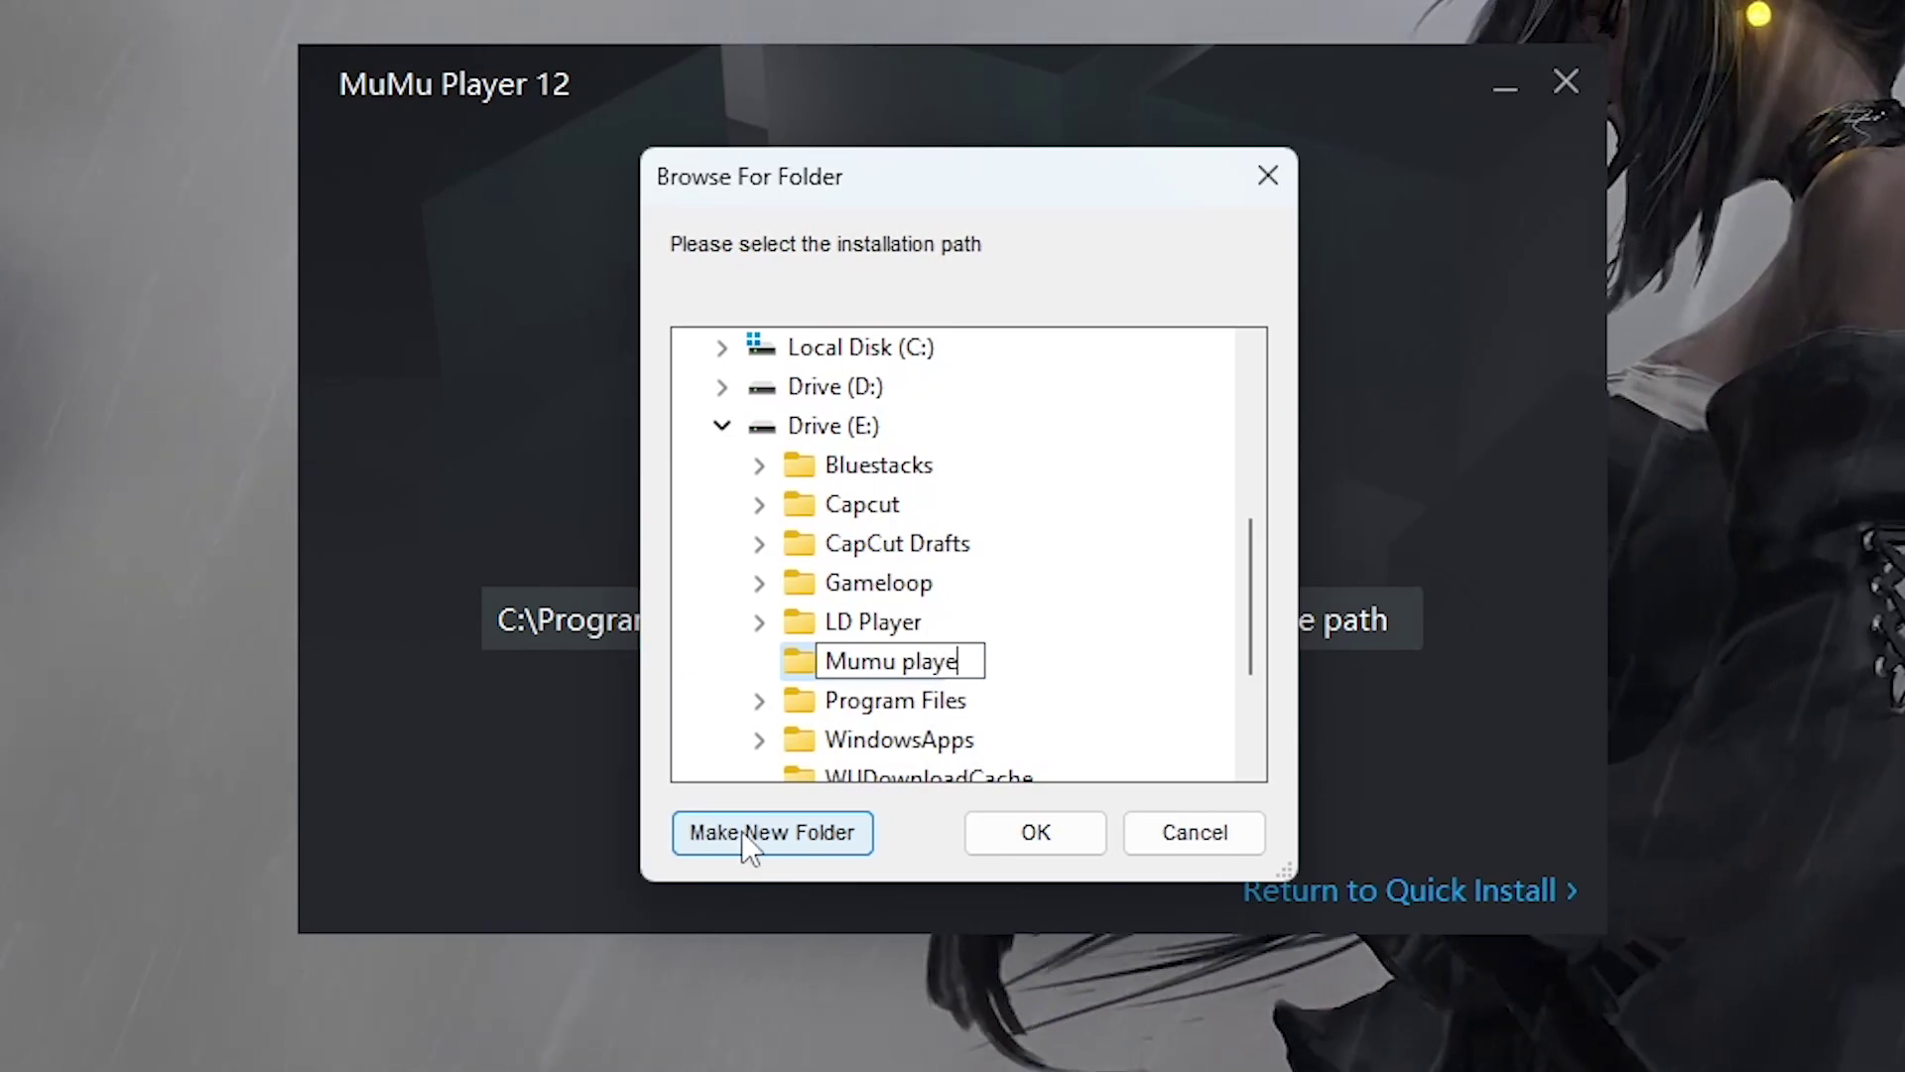
type("r")
key("Return")
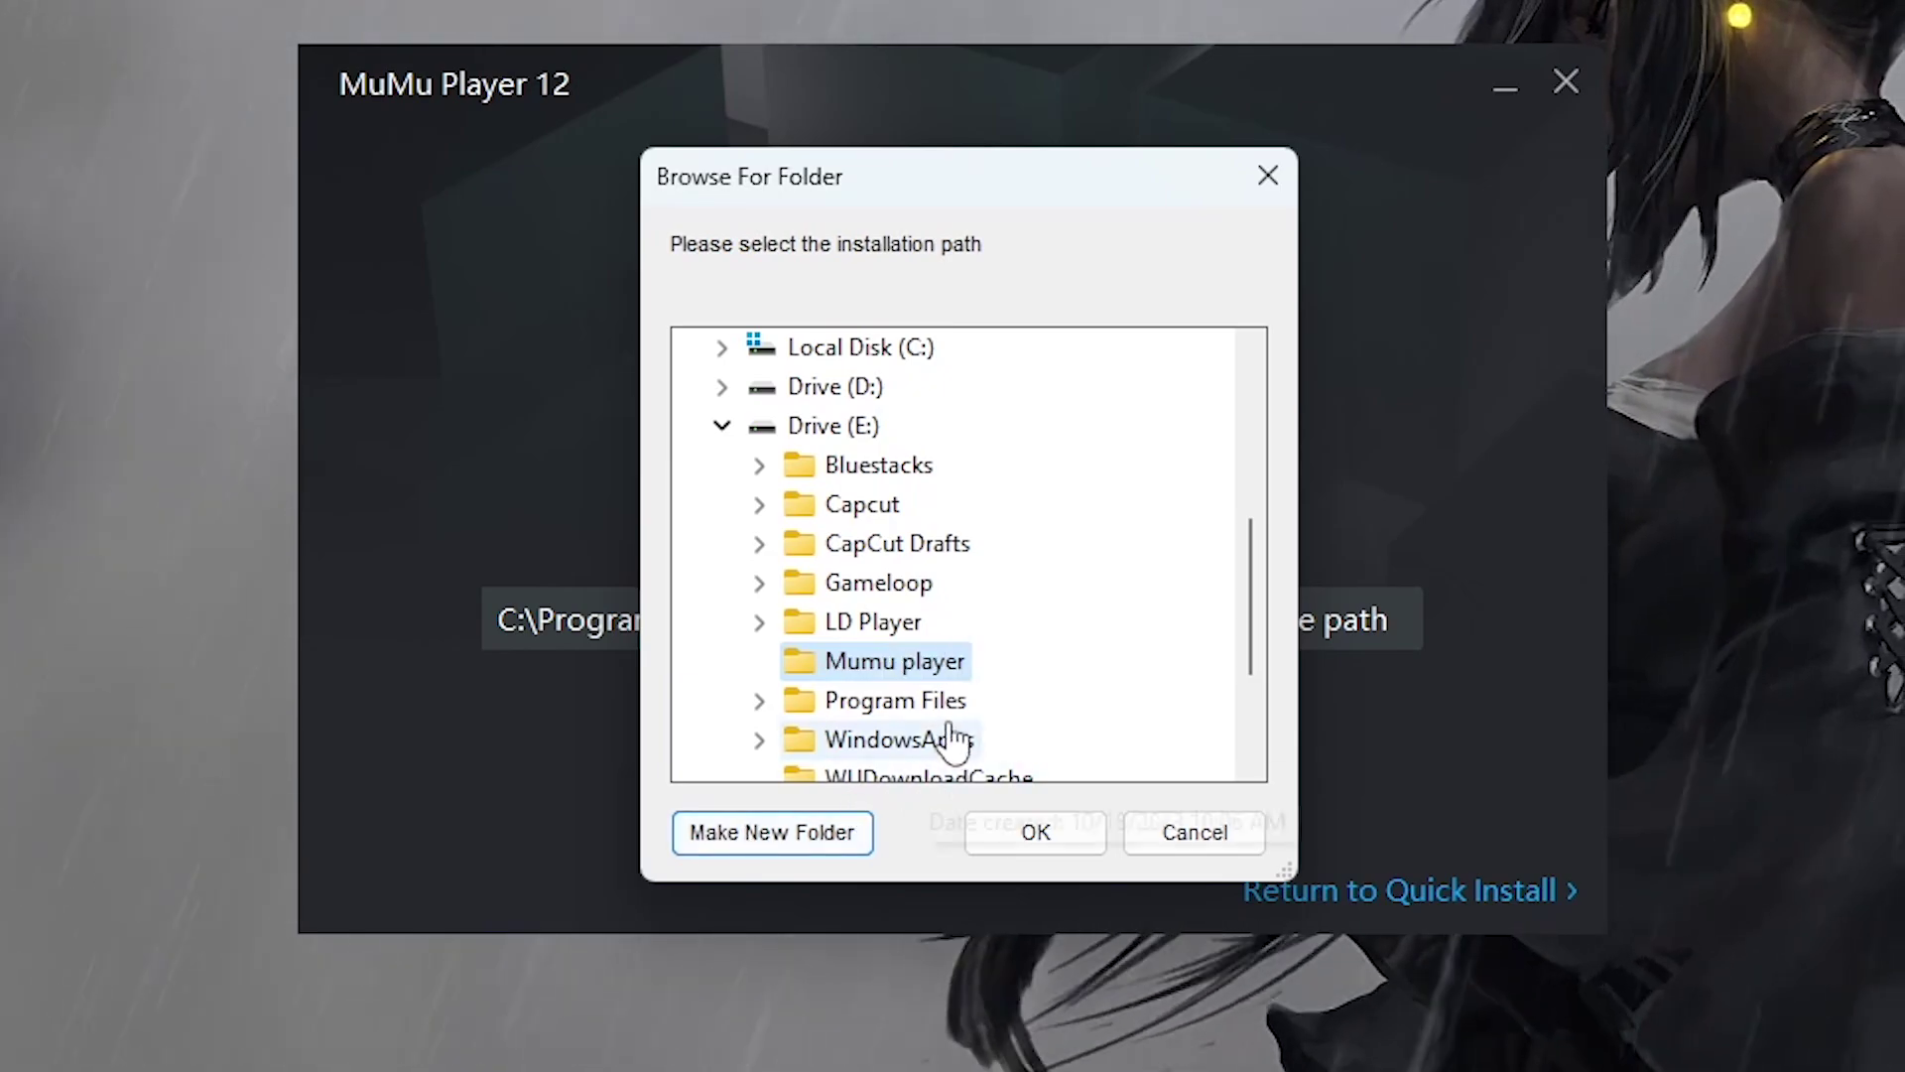
left_click(1029, 833)
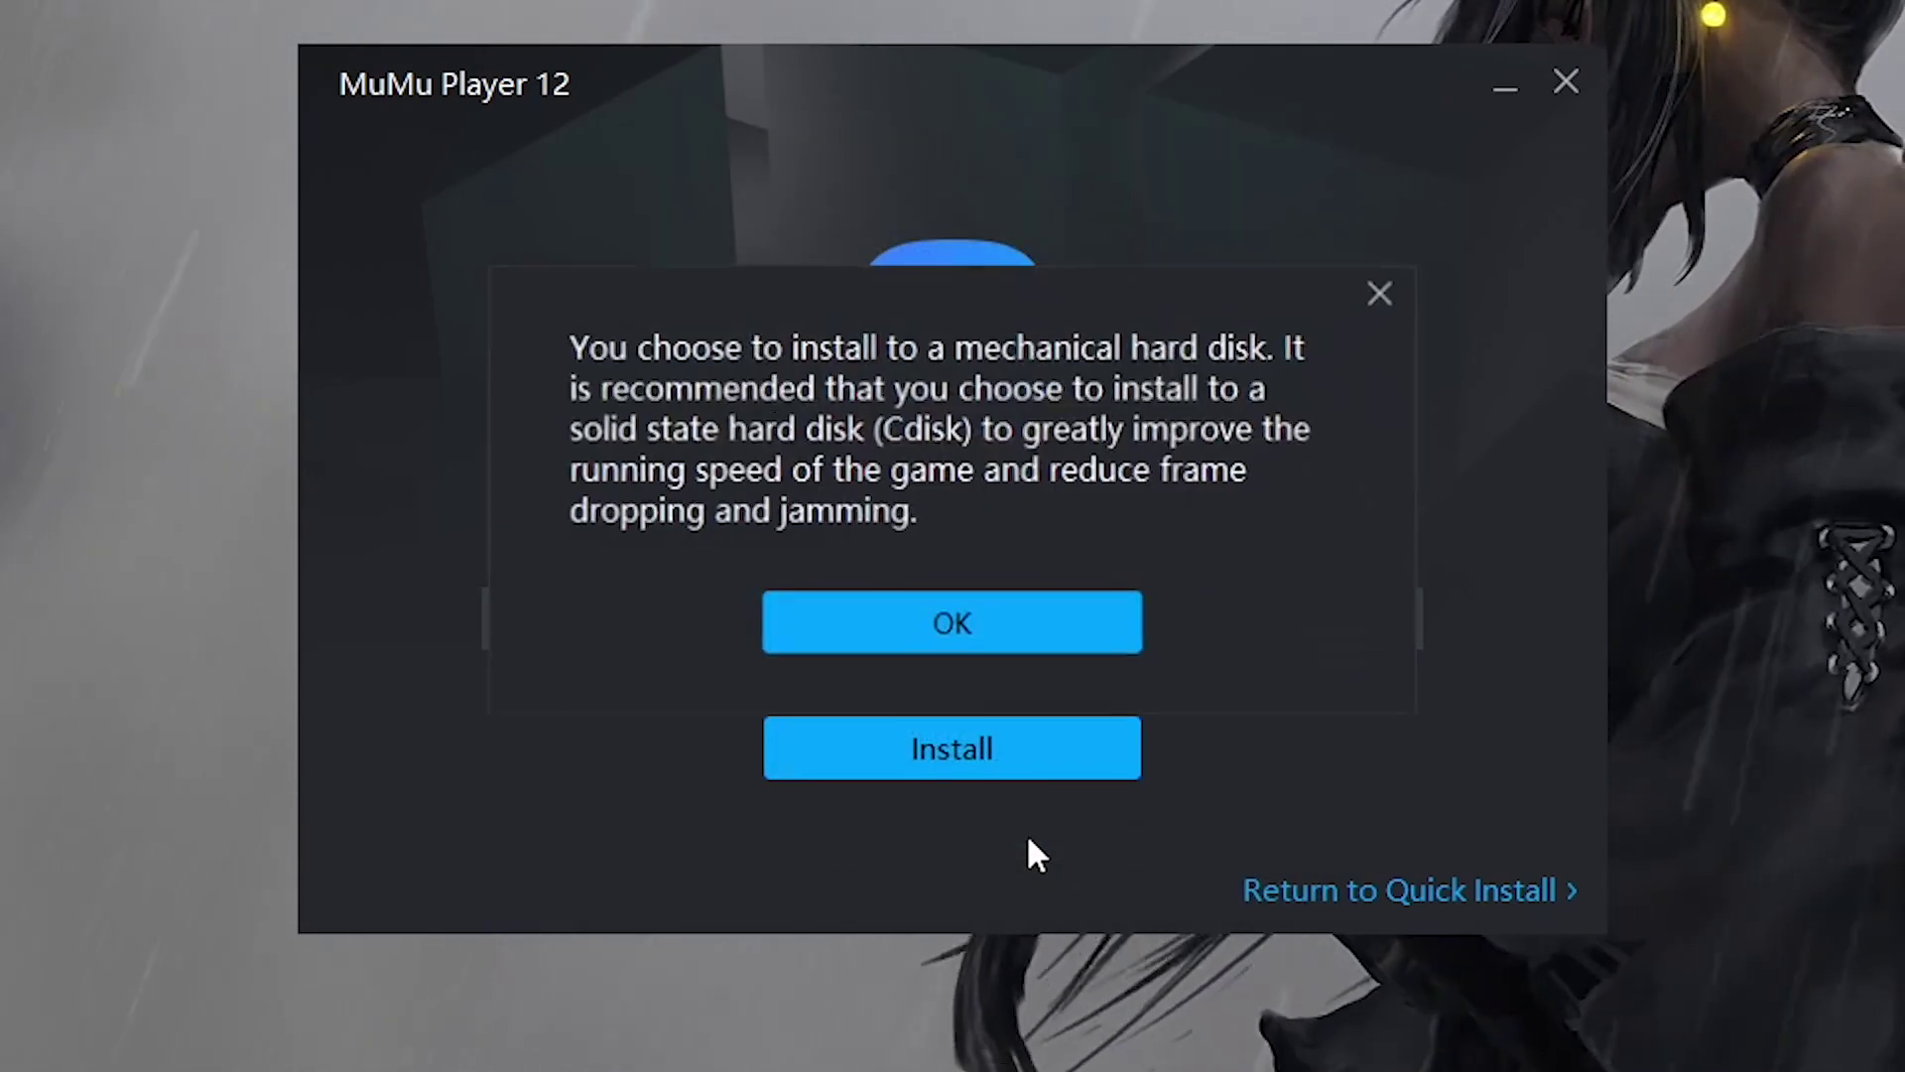
left_click(978, 653)
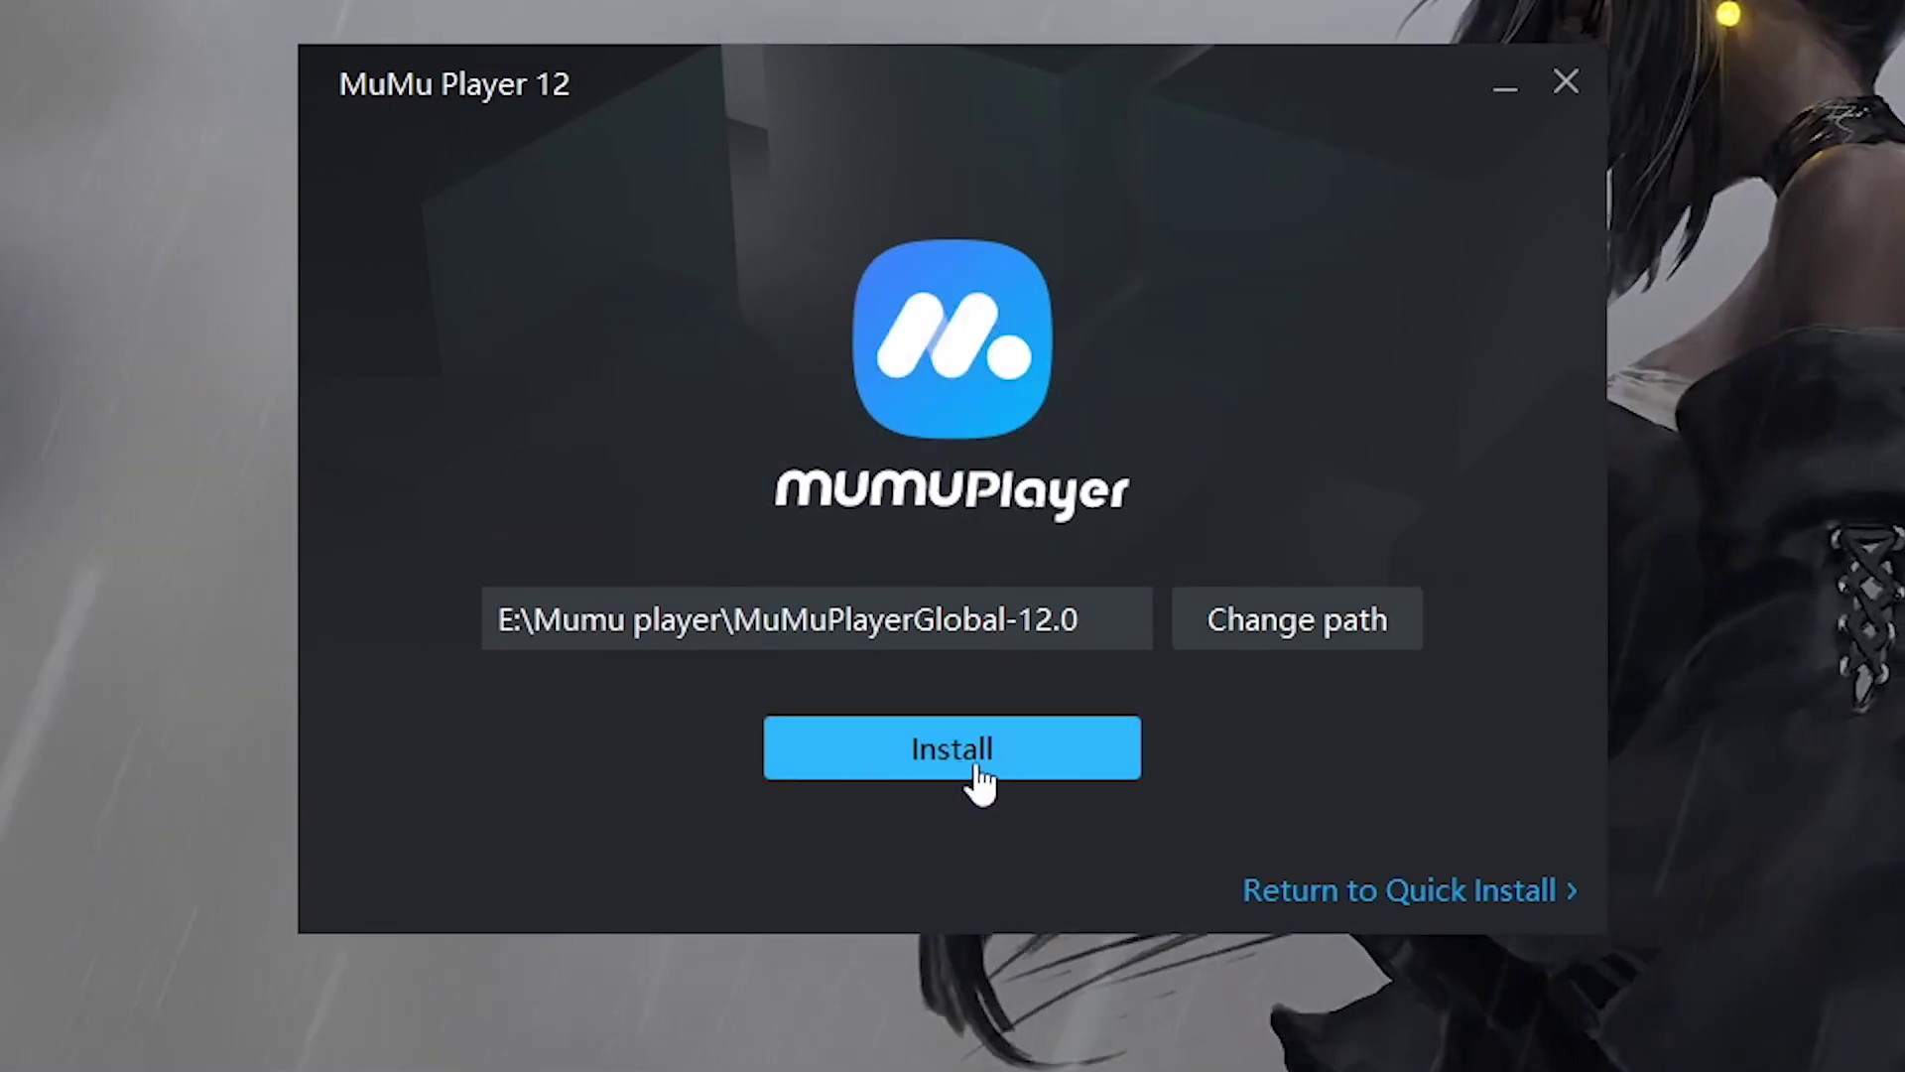
- Install MuMu Player 12 and let it launch to its Android home screen
left_click(942, 759)
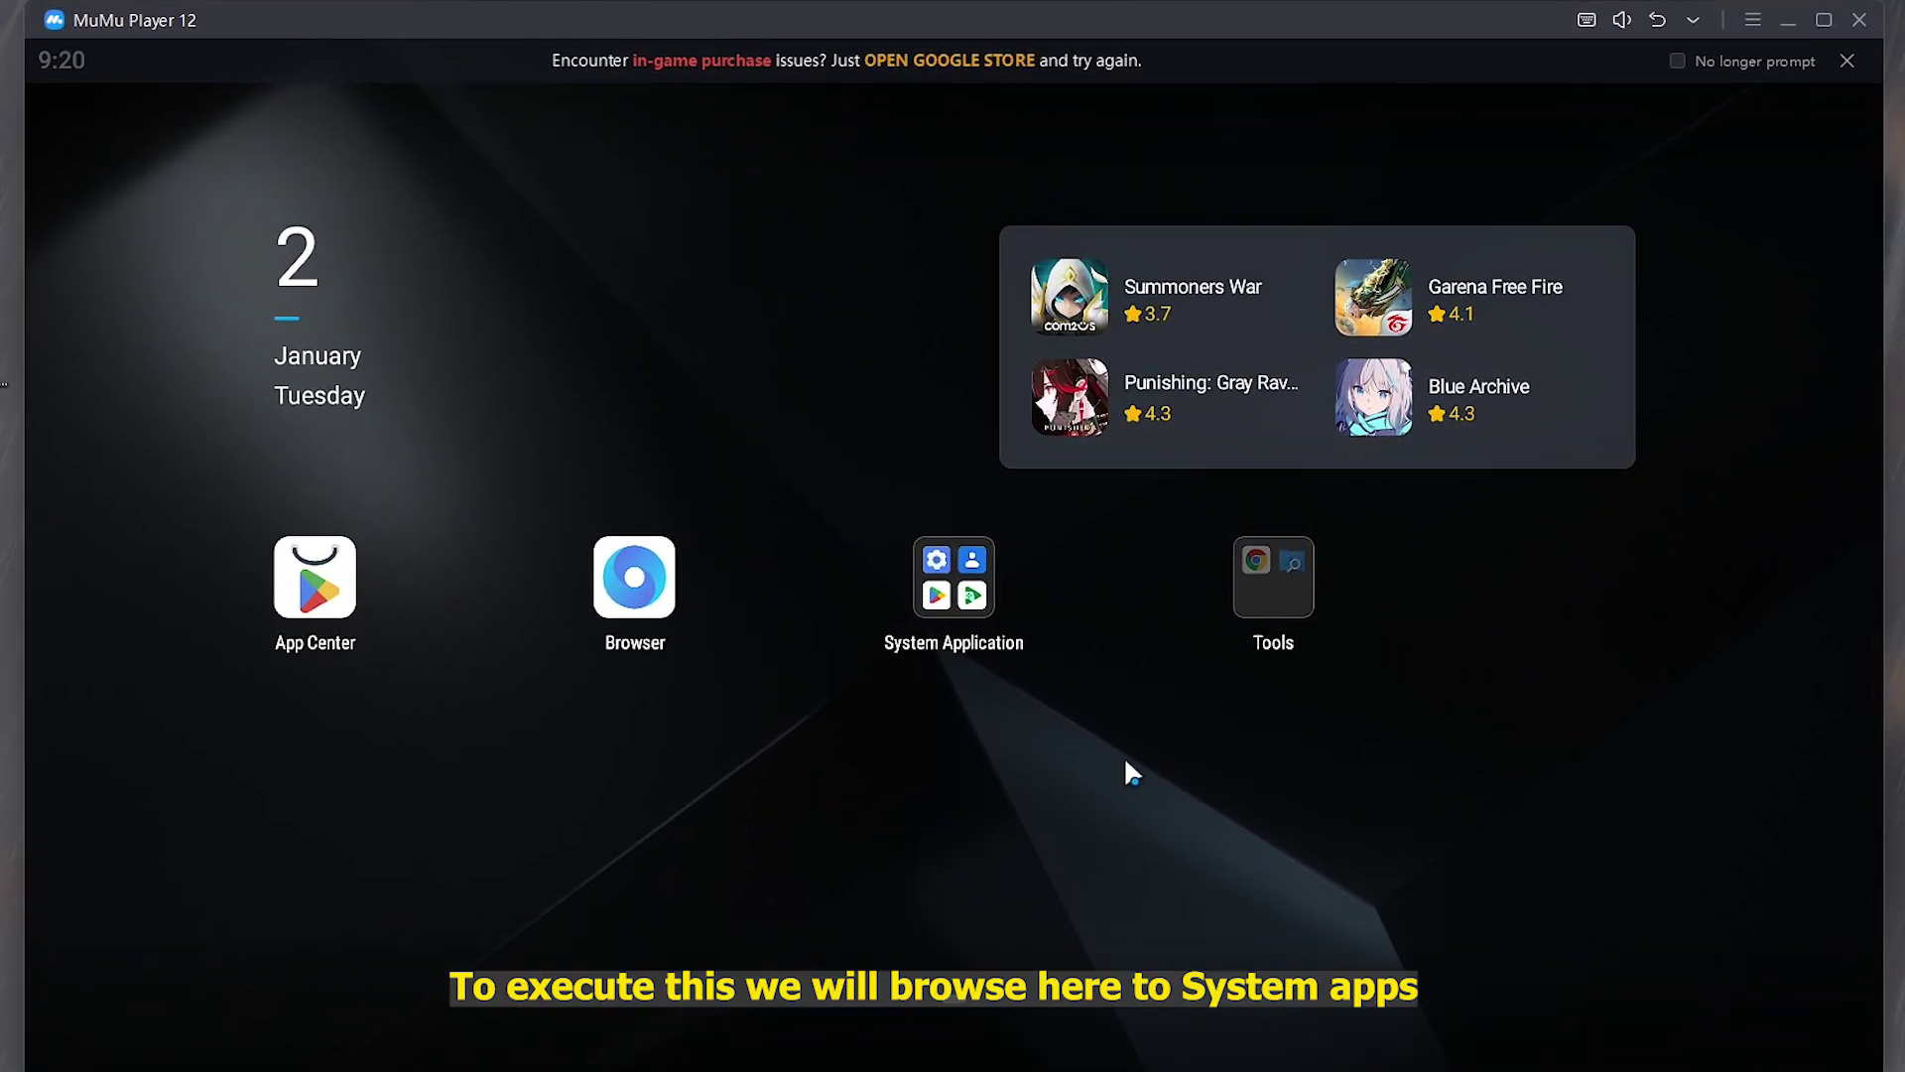
- Launch Play Store from the System Application folder and sign in to Google
left_click(970, 598)
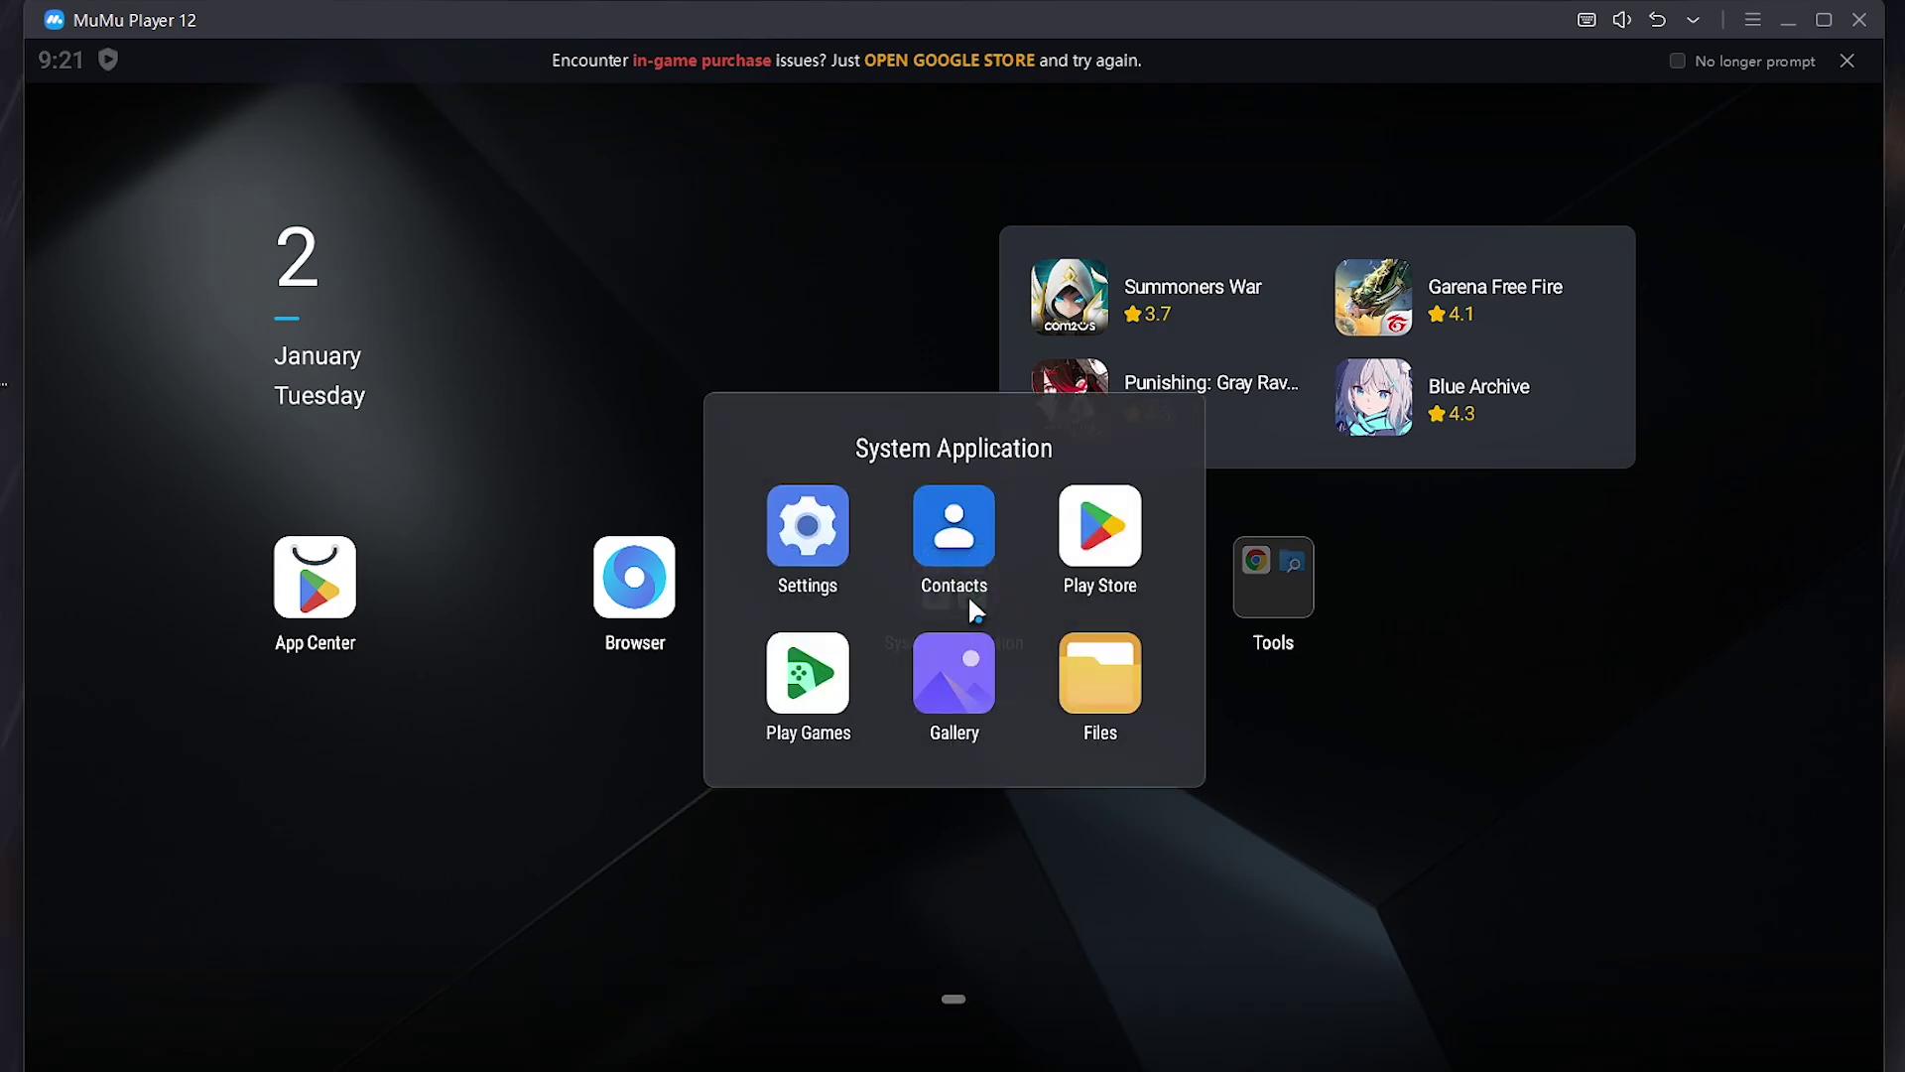
left_click(1106, 538)
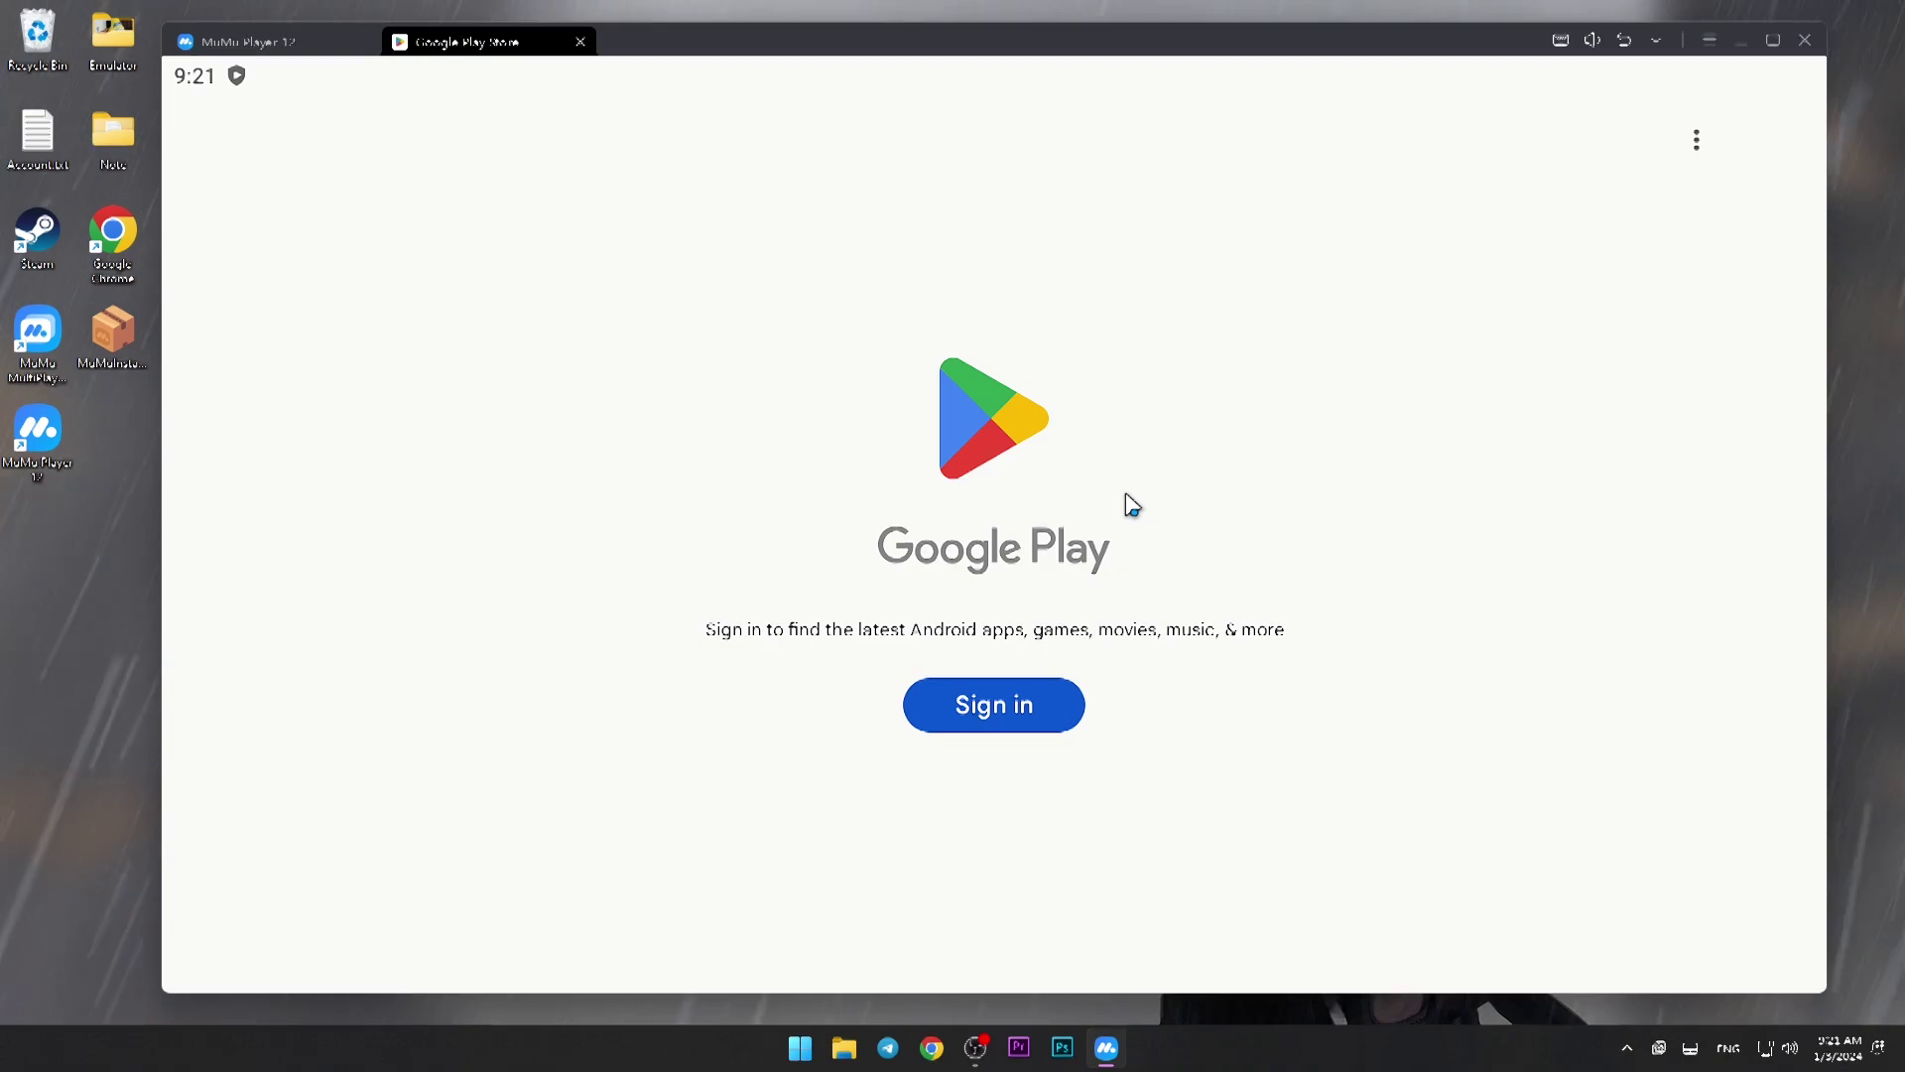
left_click(1012, 721)
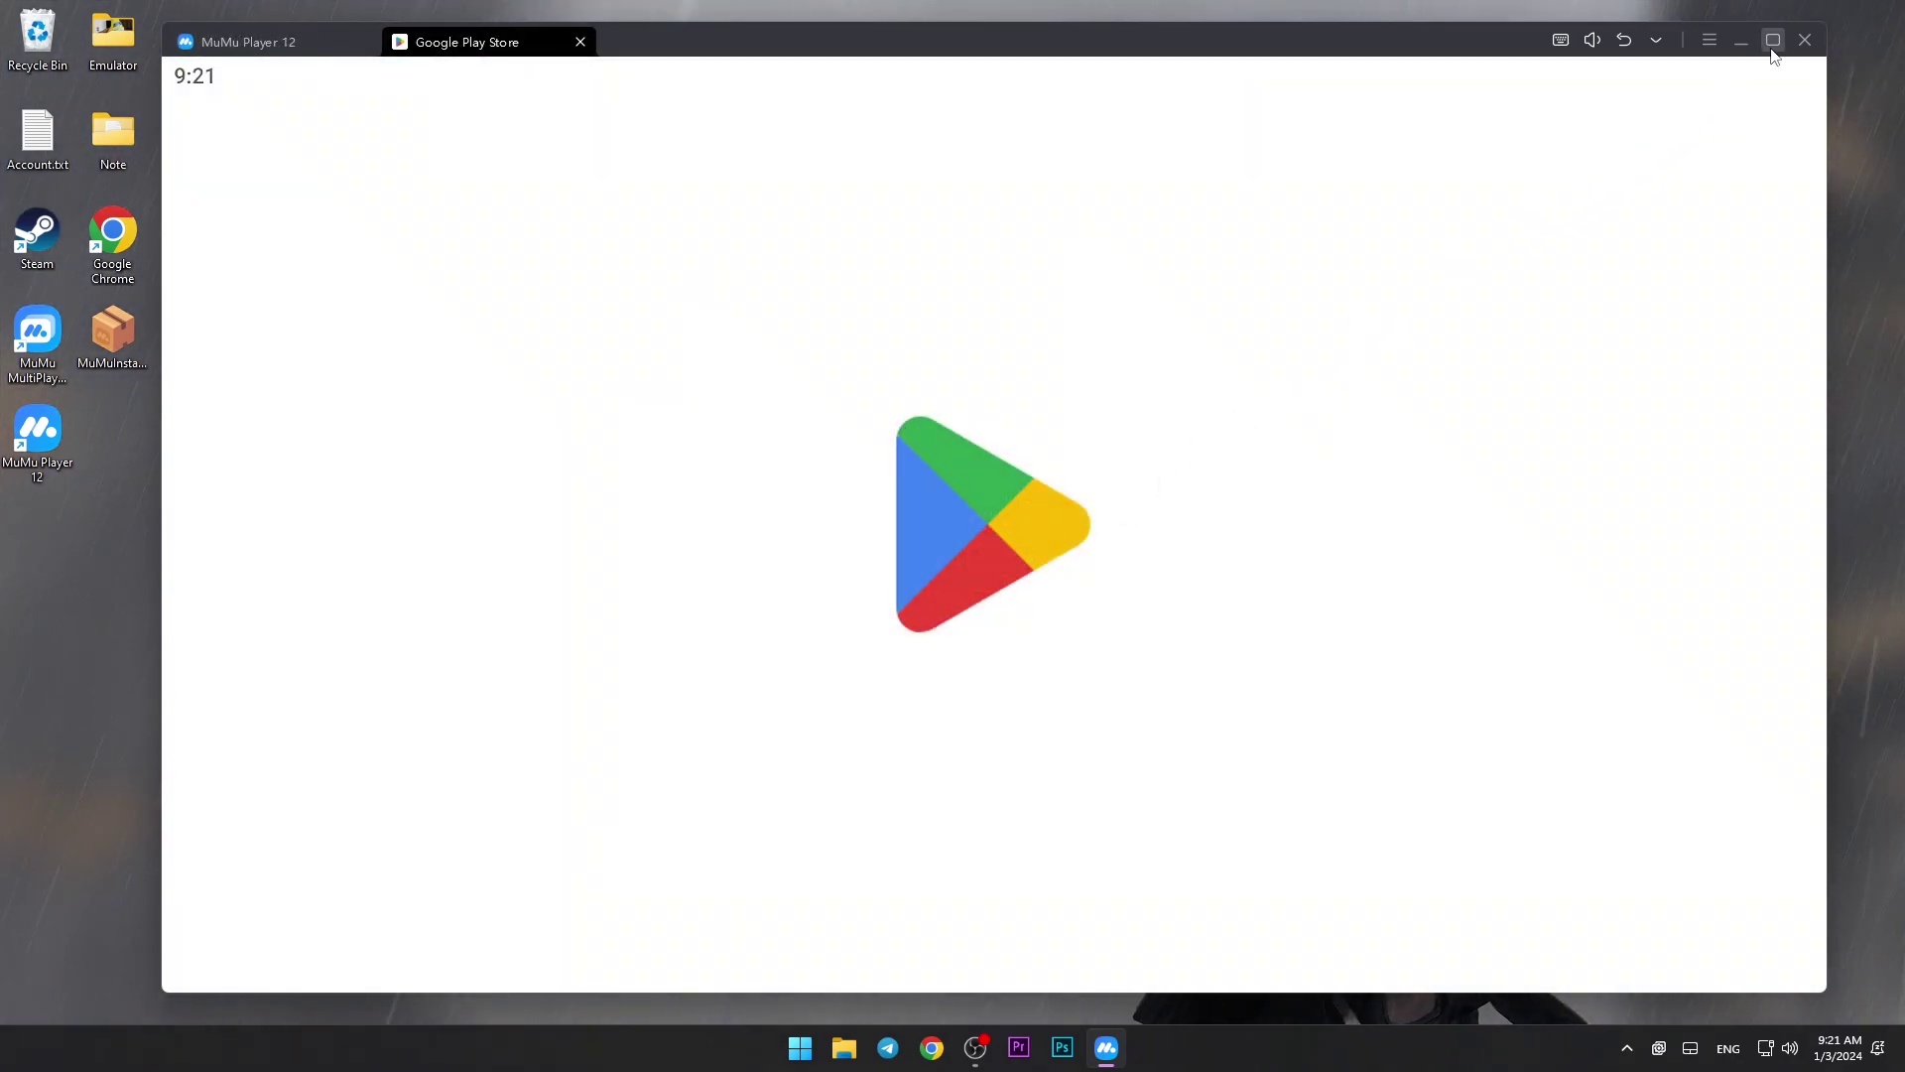
- Maximize the emulator window and bring up Play Store's Games recommendations
left_click(1773, 45)
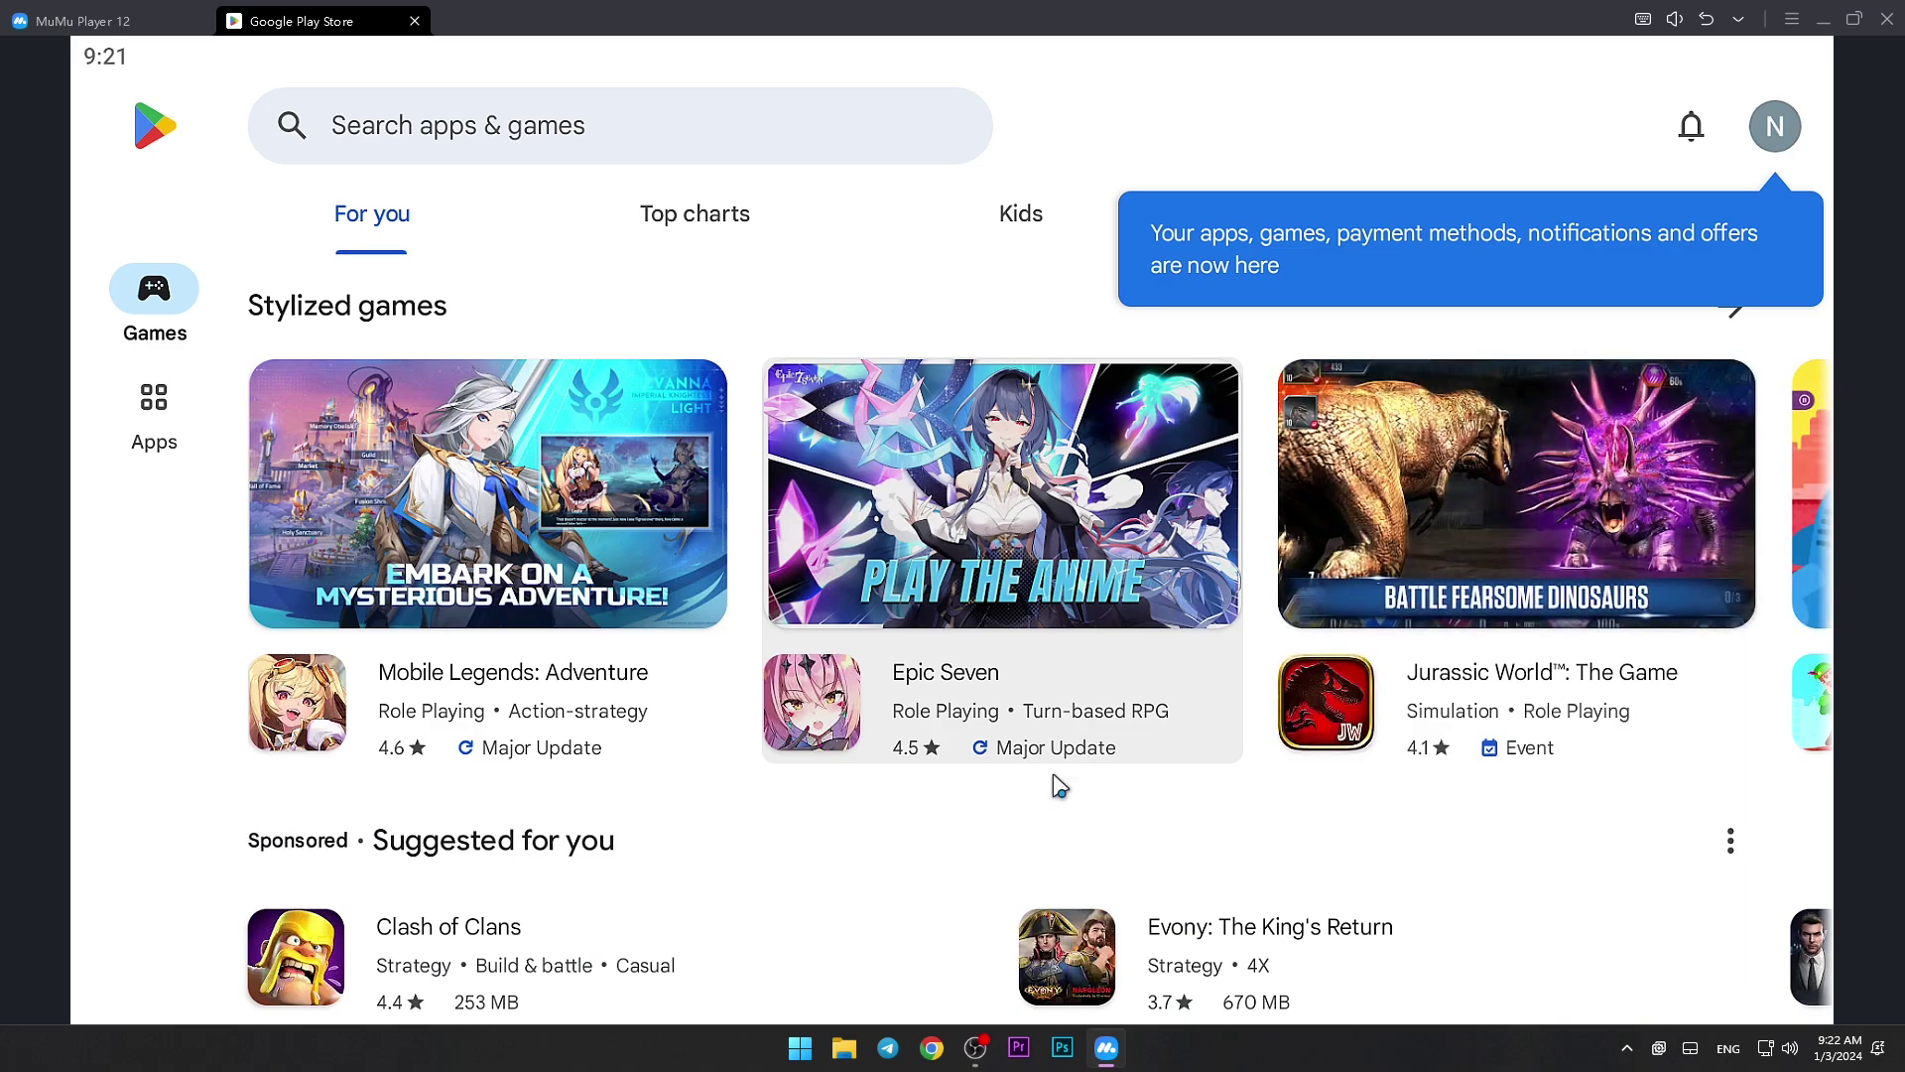
scroll(1056, 788, "down", 2)
scroll(1085, 544, "down", 1)
scroll(1107, 595, "down", 3)
scroll(964, 536, "down", 3)
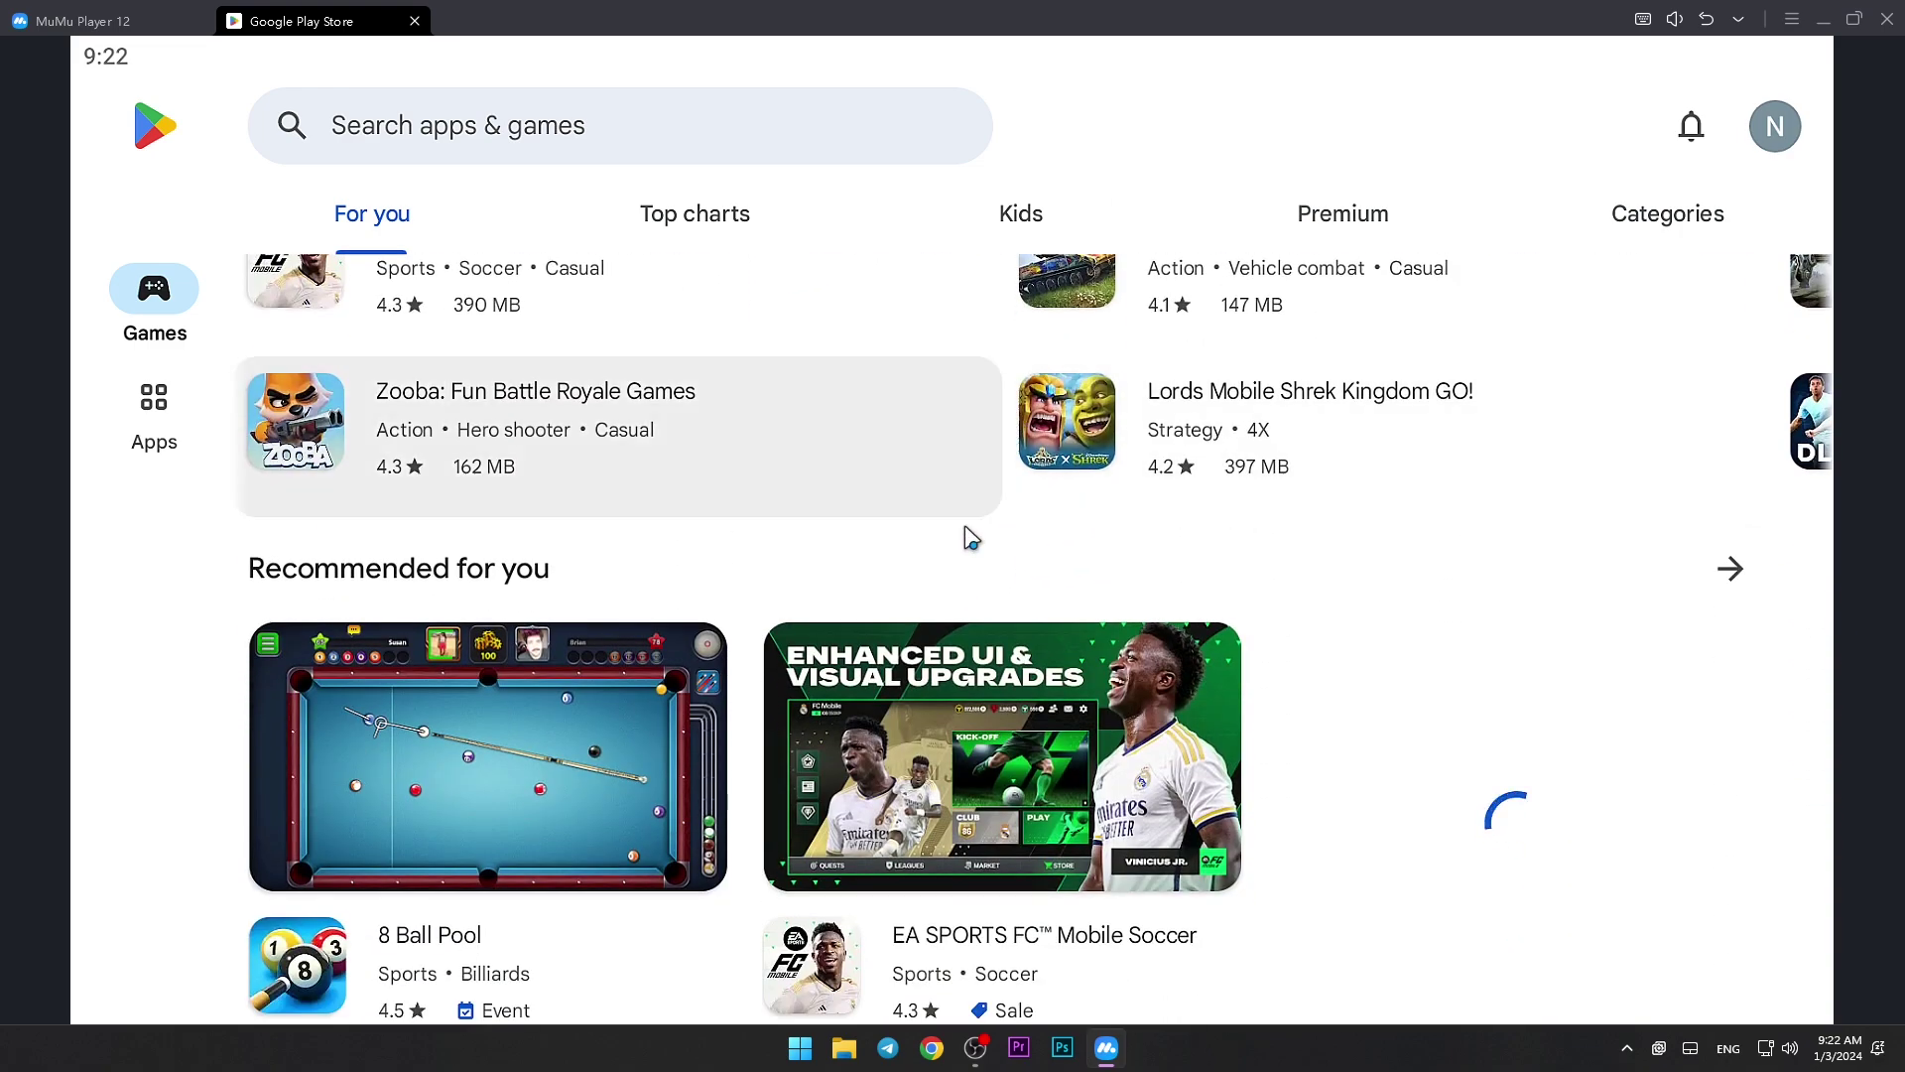
scroll(966, 536, "down", 2)
scroll(969, 549, "up", 2)
scroll(968, 550, "up", 4)
scroll(967, 549, "up", 3)
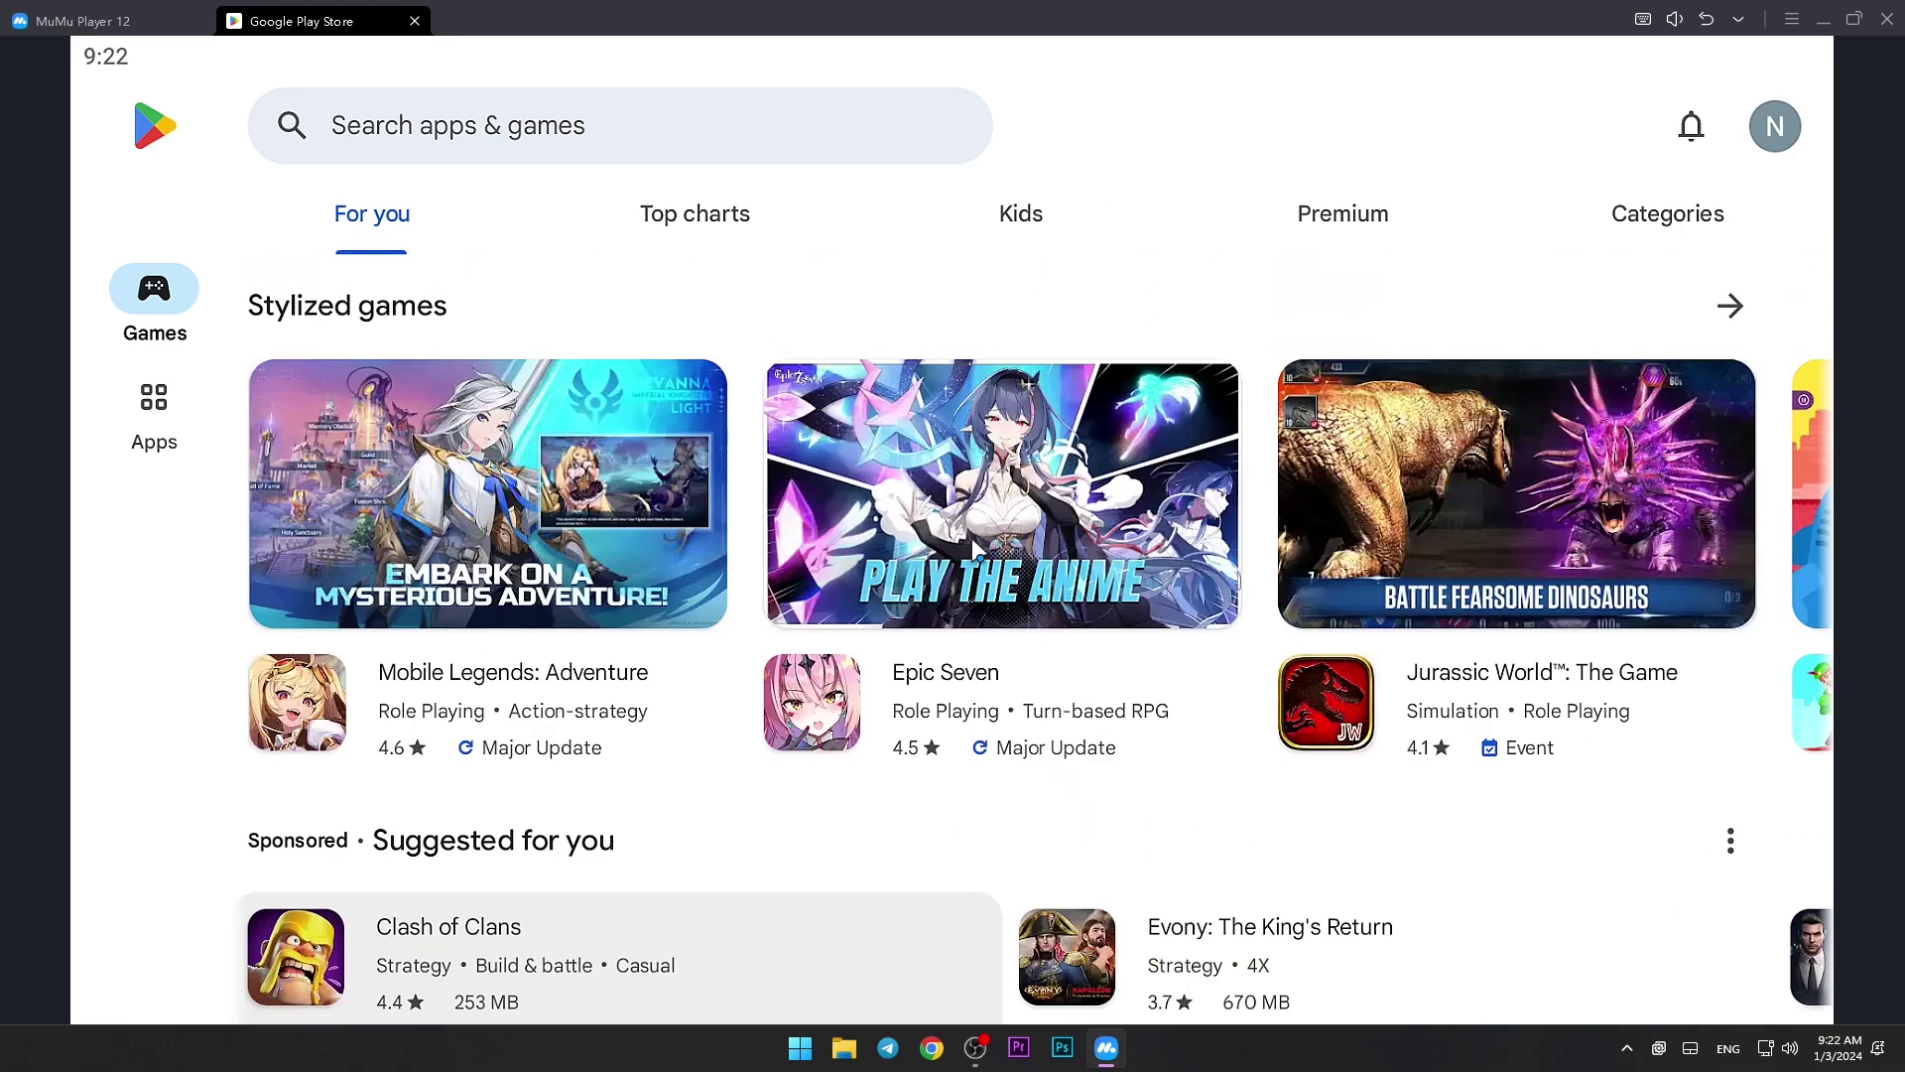
left_click(144, 416)
left_click(165, 305)
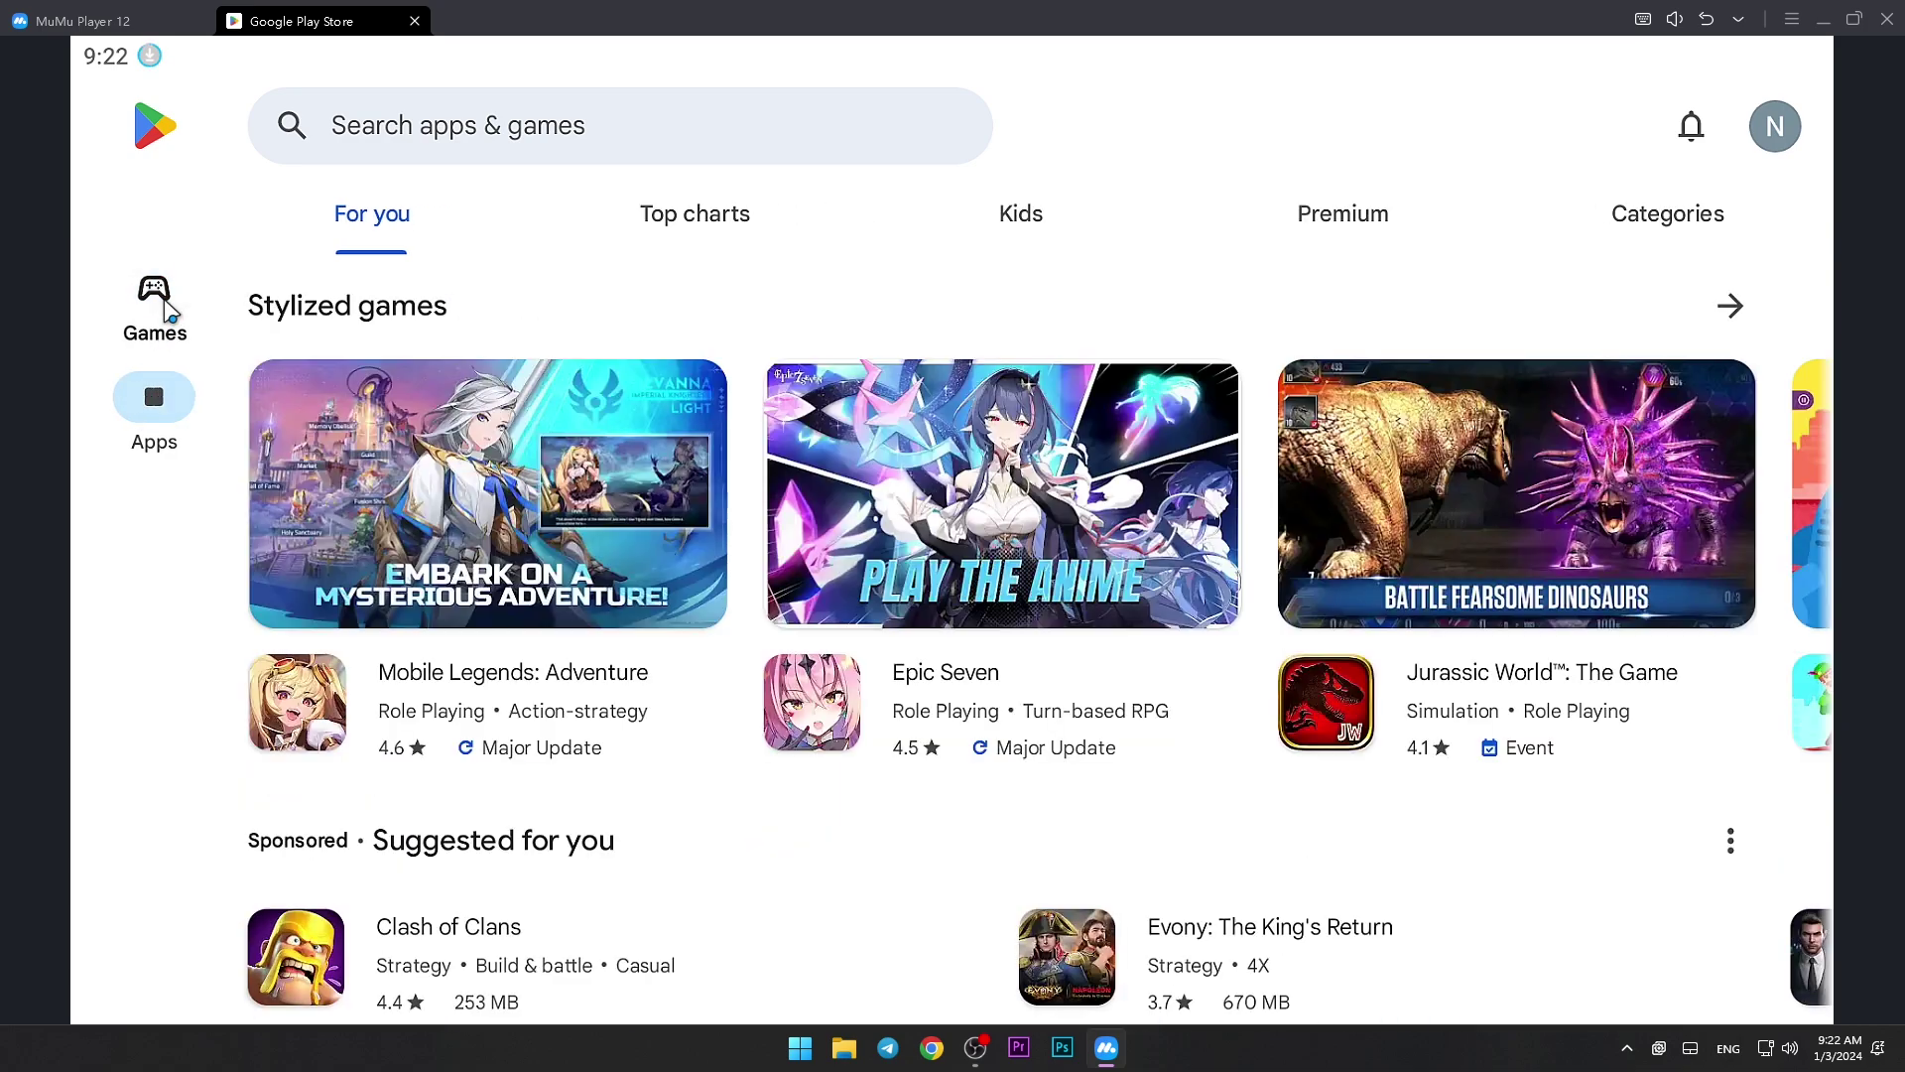
- Find 'shadow fight 2' in Play Store, open its listing and swipe the screenshots
left_click(537, 137)
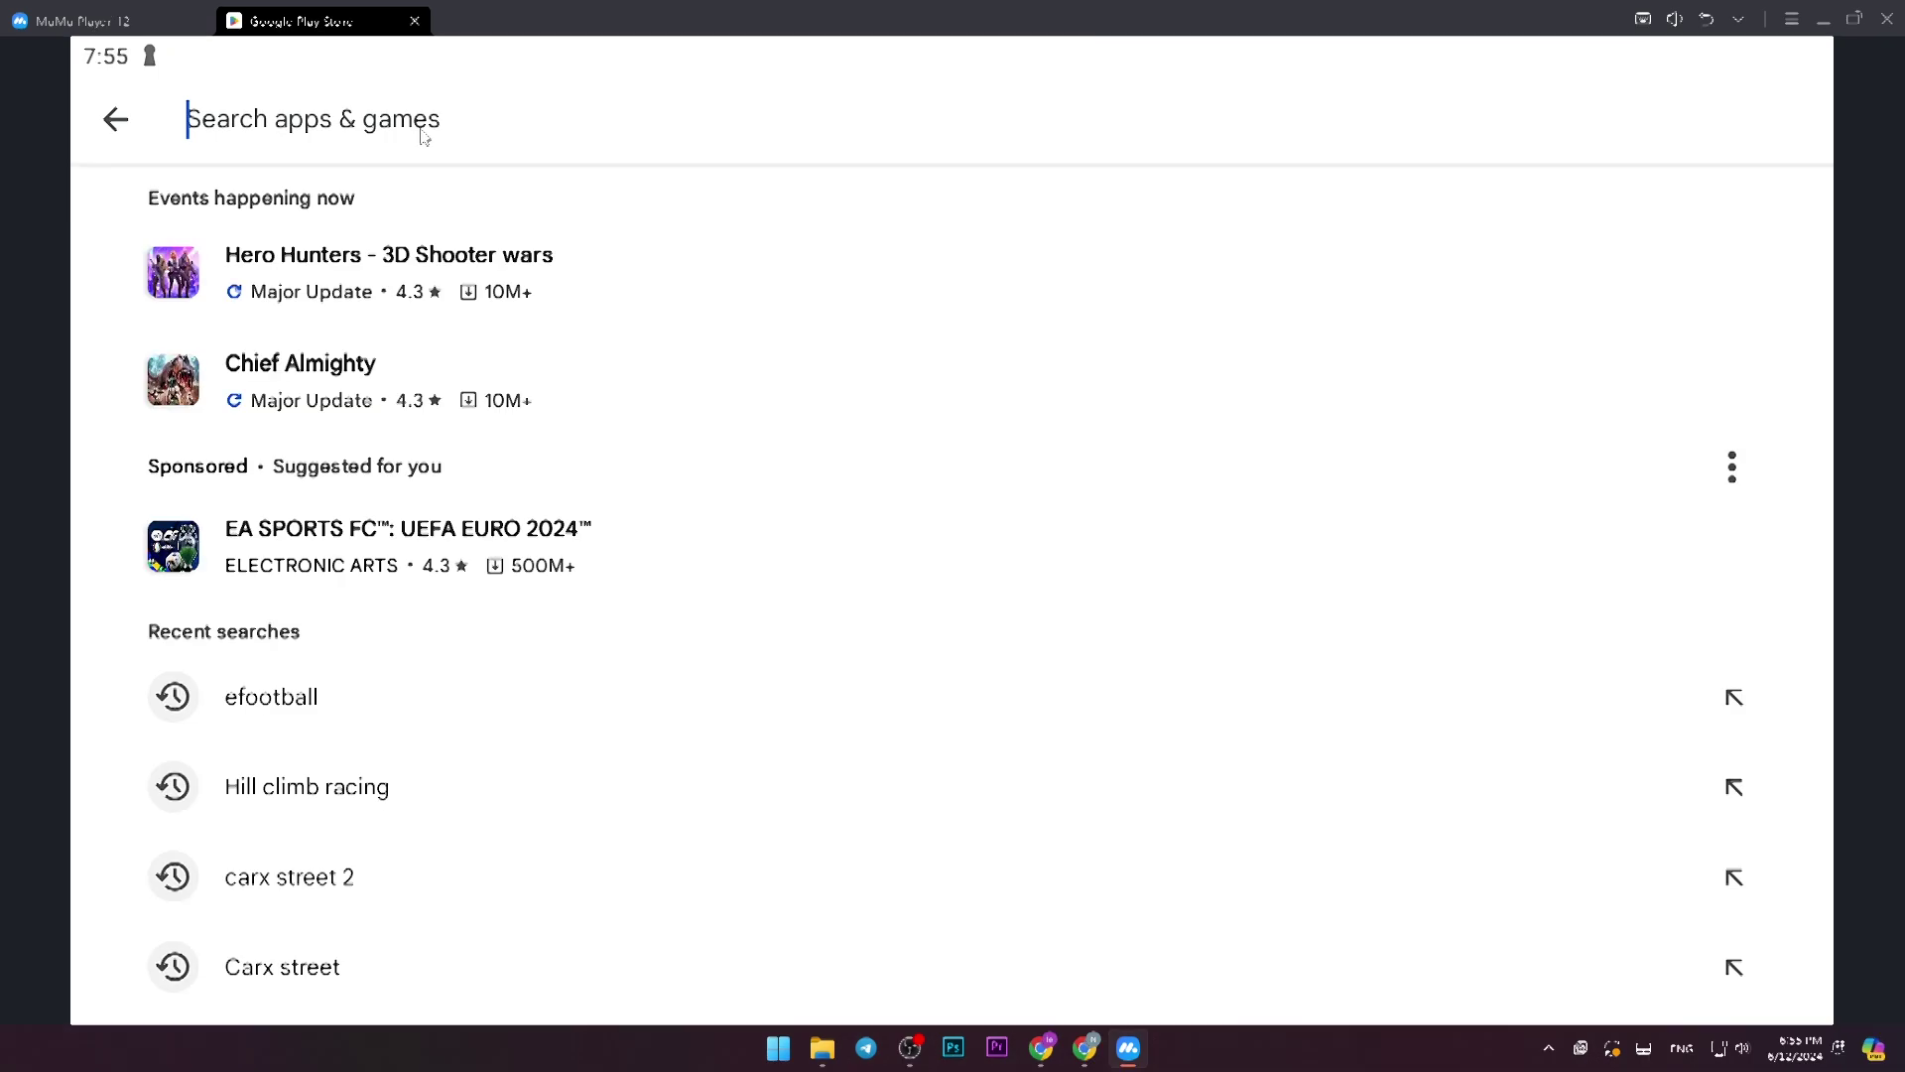
type("shadow fight 2")
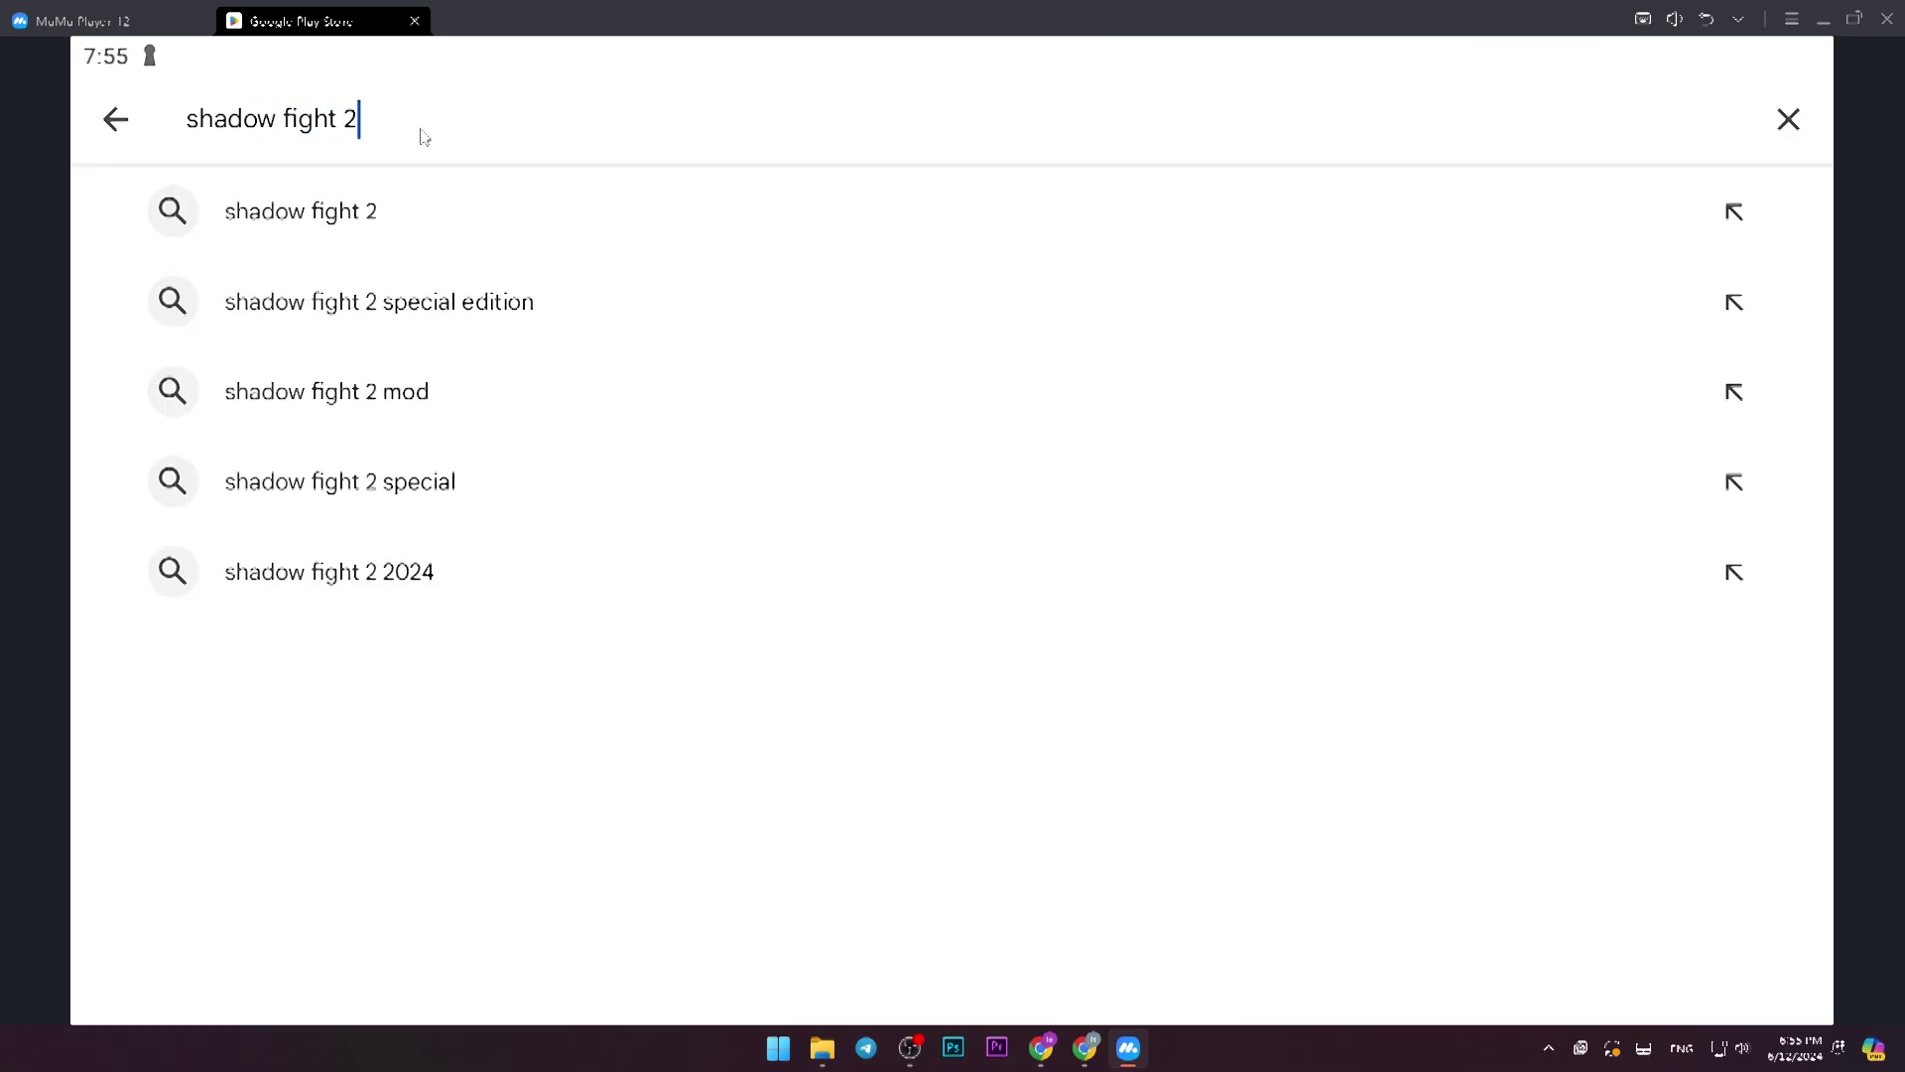
key("Return")
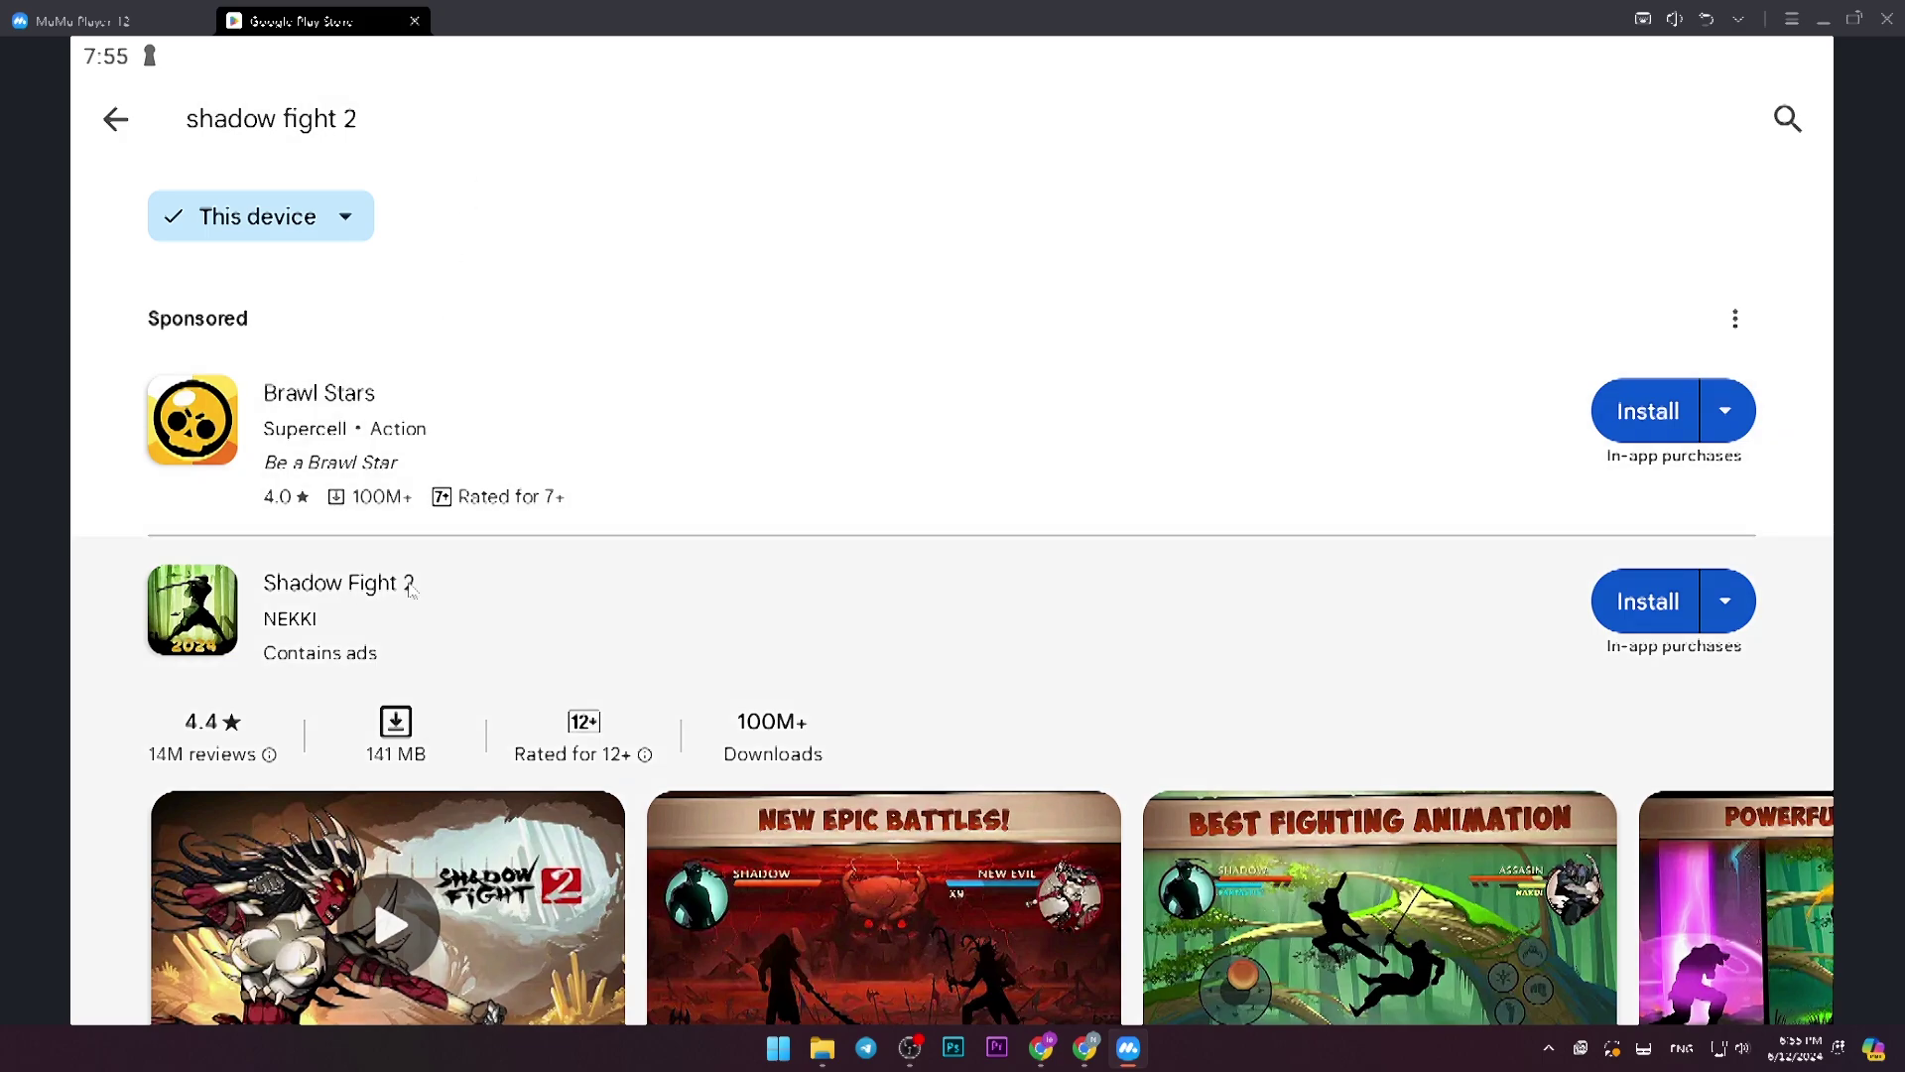
left_click(413, 591)
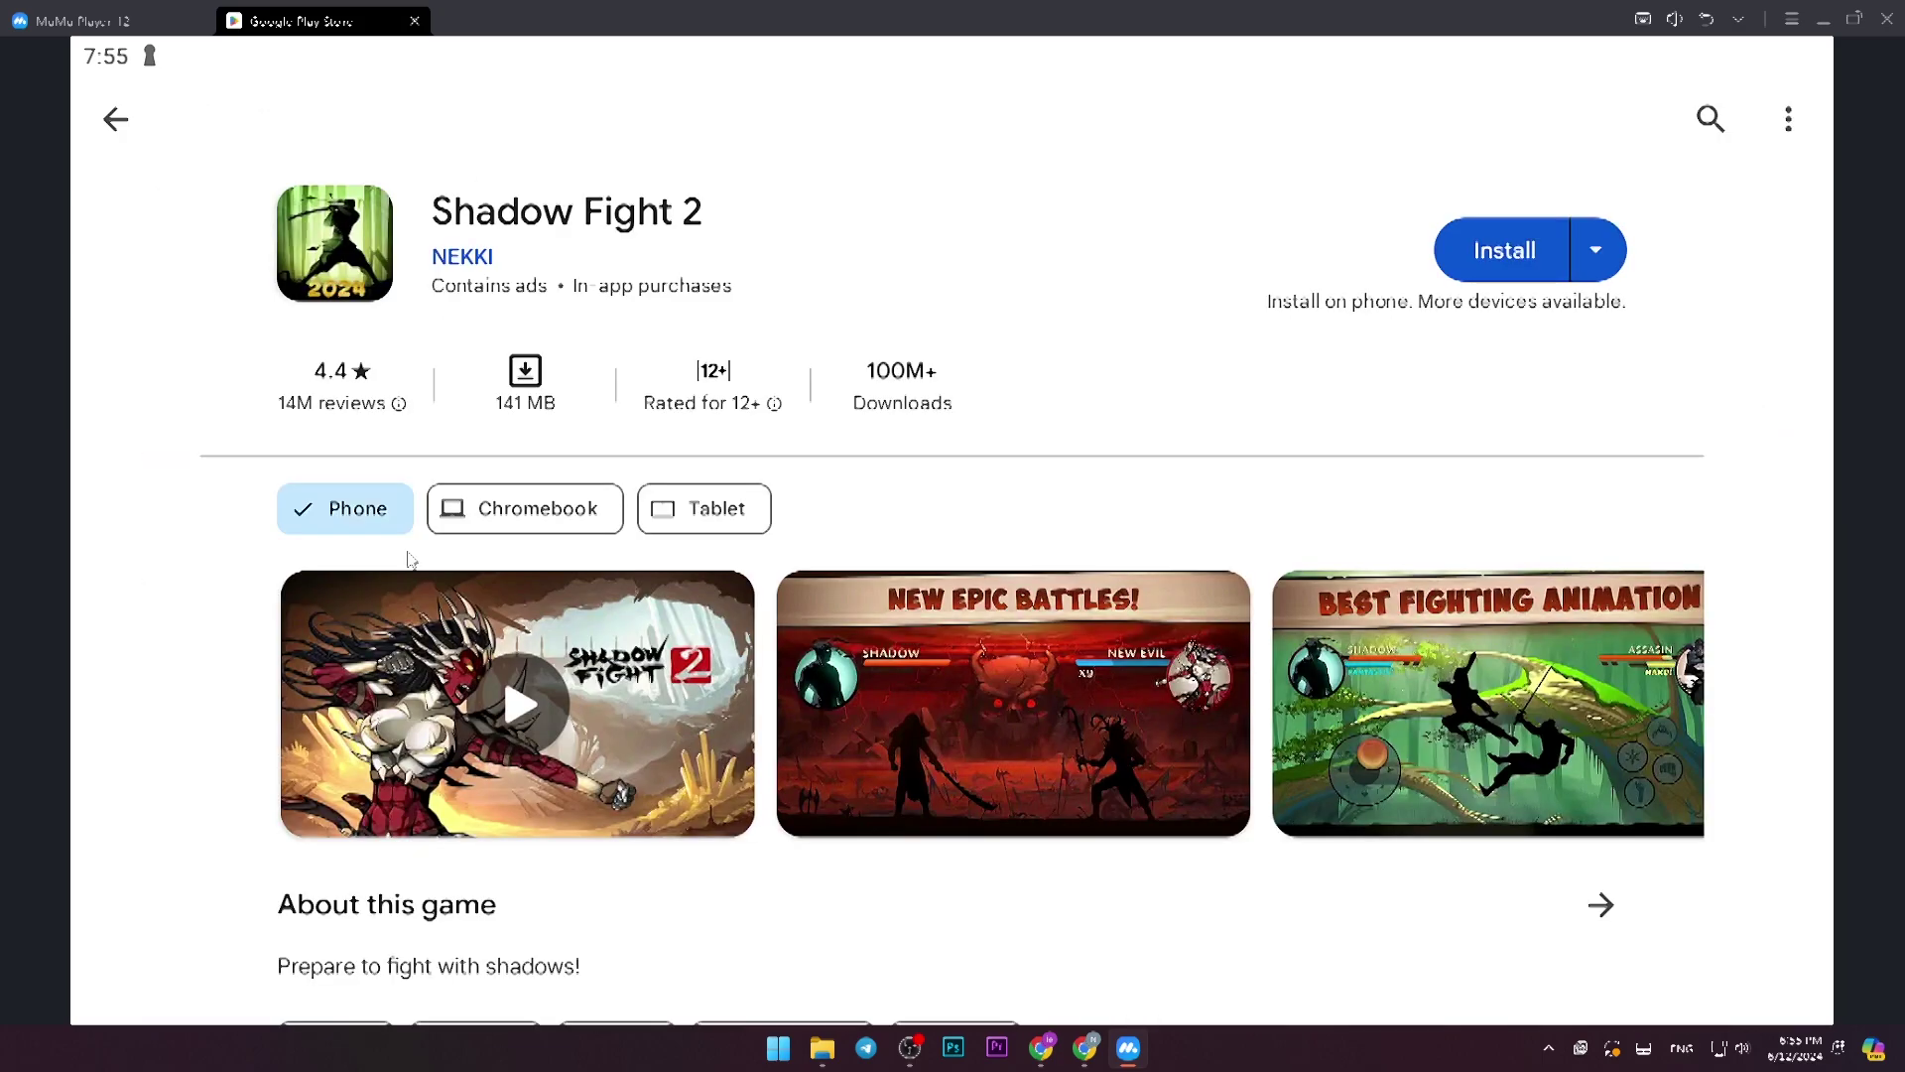
left_click_drag(1163, 653, 978, 714)
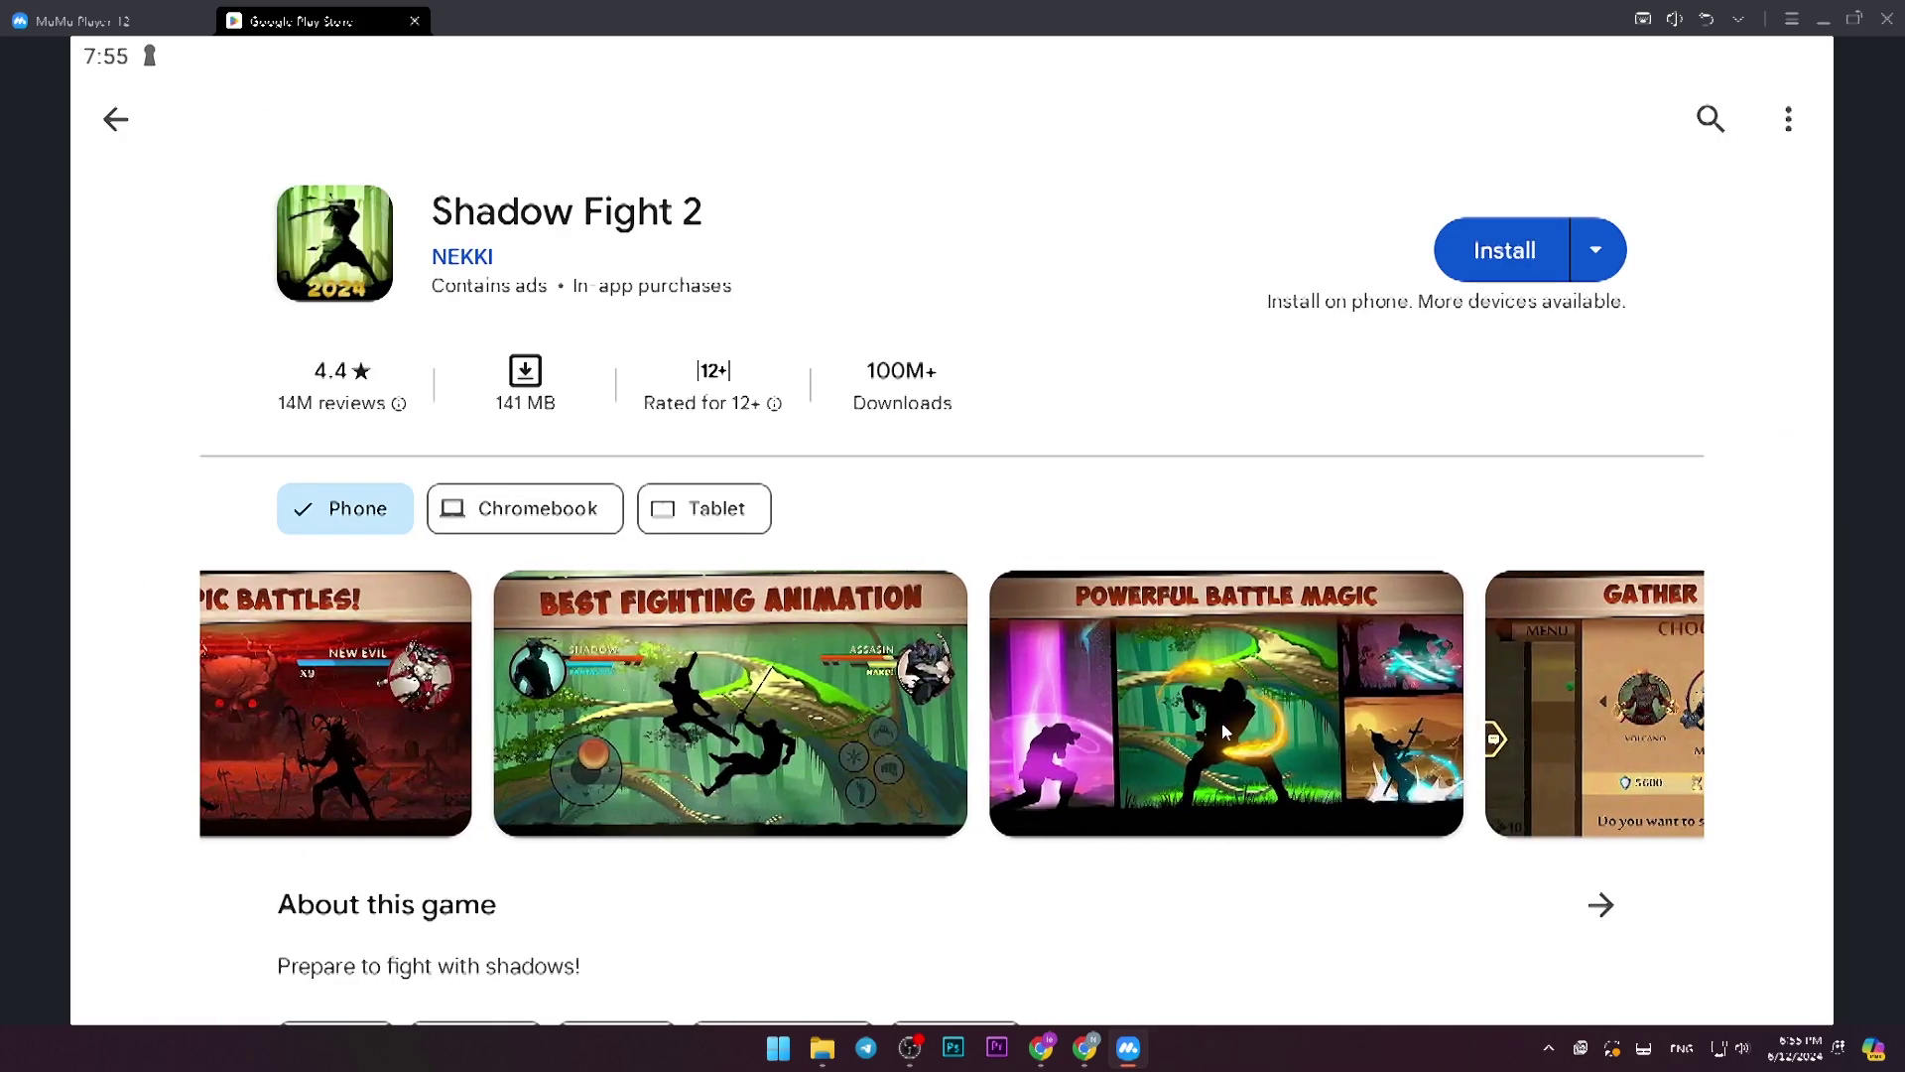
- Install Shadow Fight 2 and complete the Sensei's dojo training by walking and kicking
left_click(1500, 254)
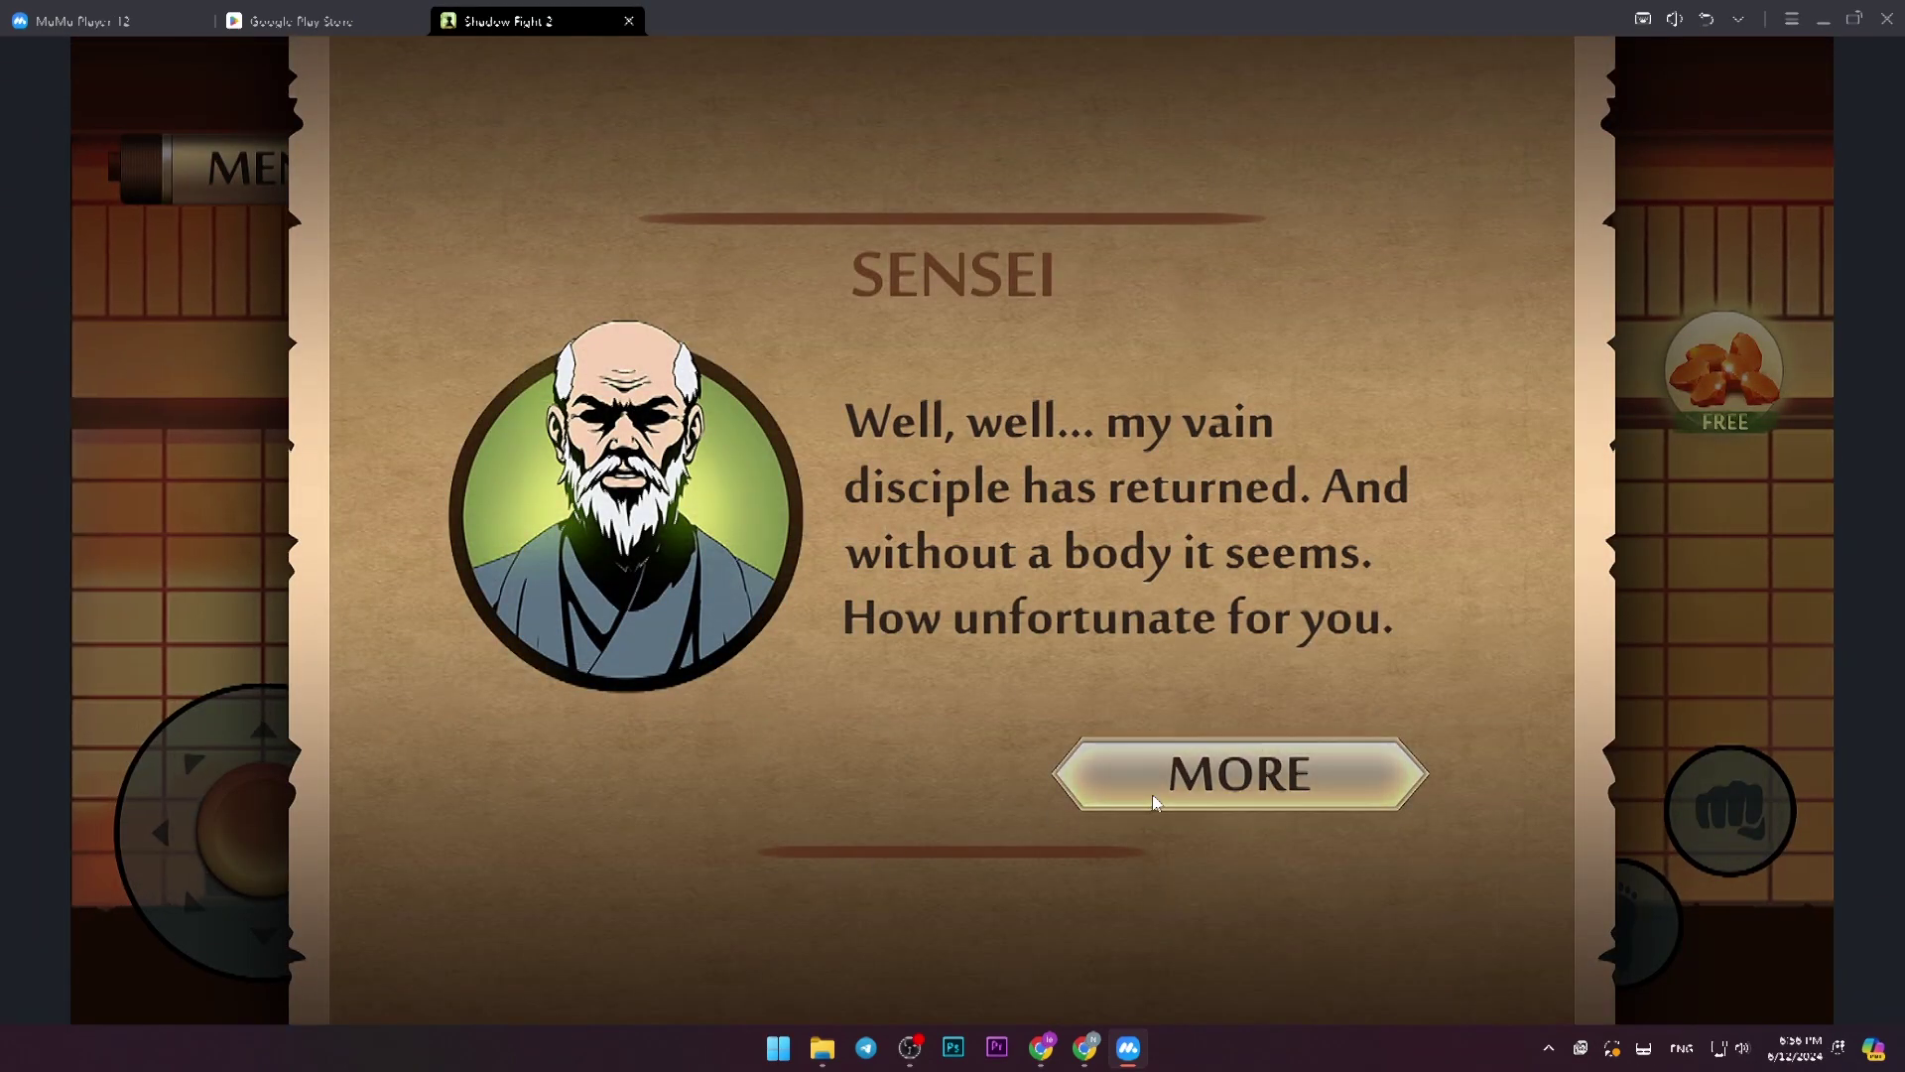
left_click(1154, 797)
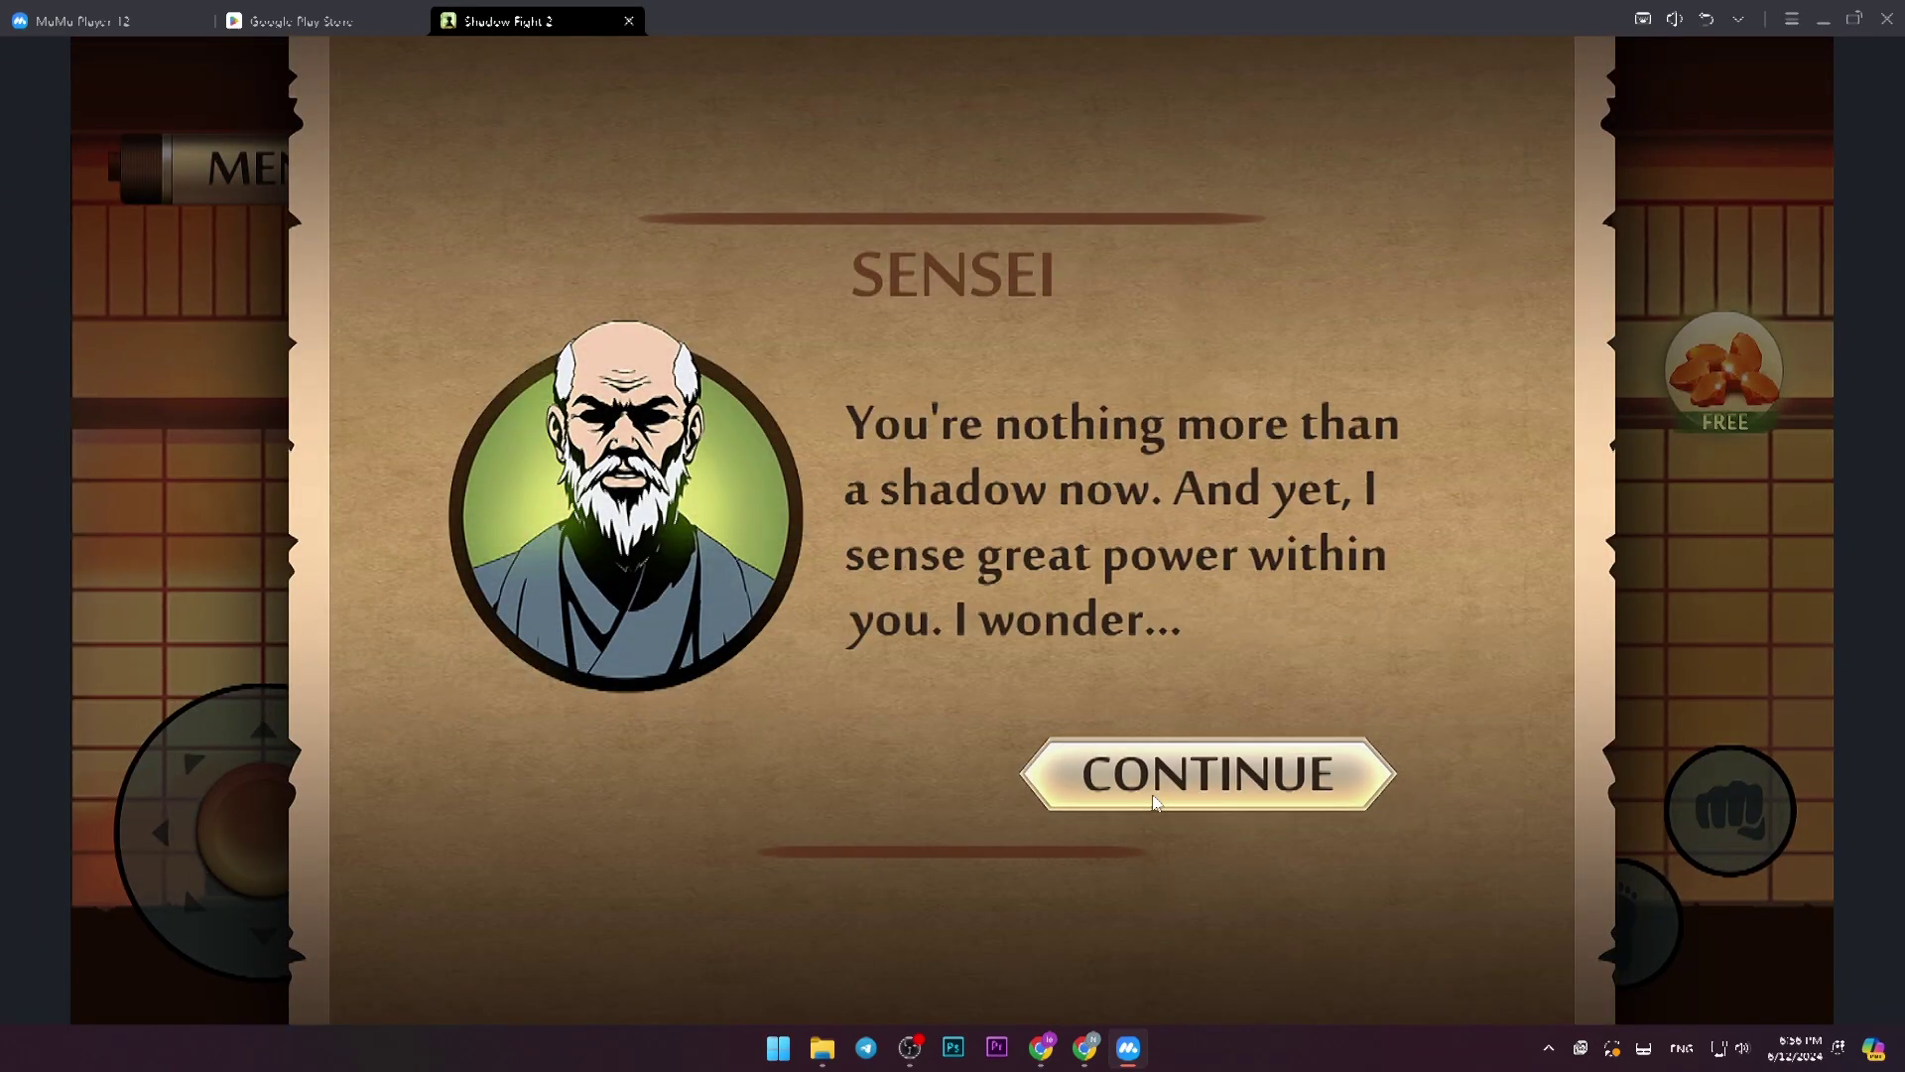
left_click(1151, 790)
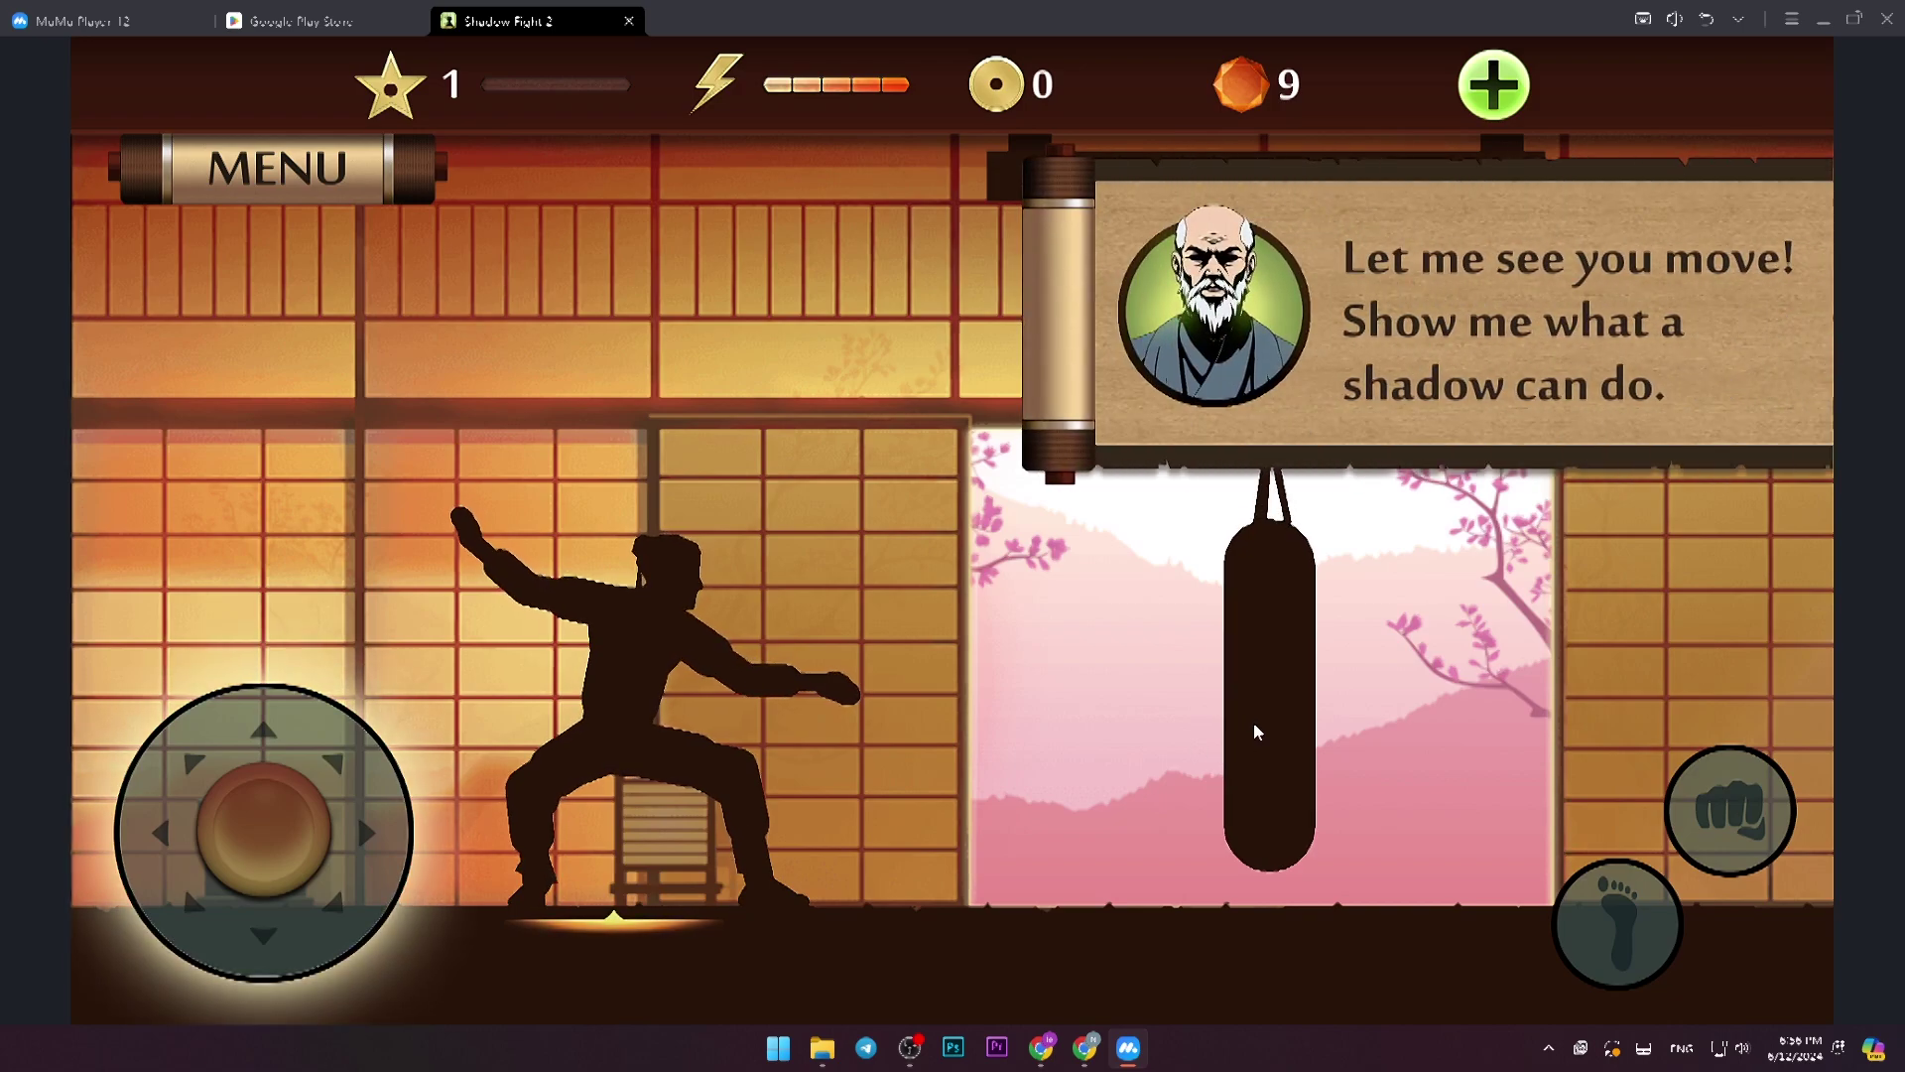
left_click_drag(341, 841, 481, 841)
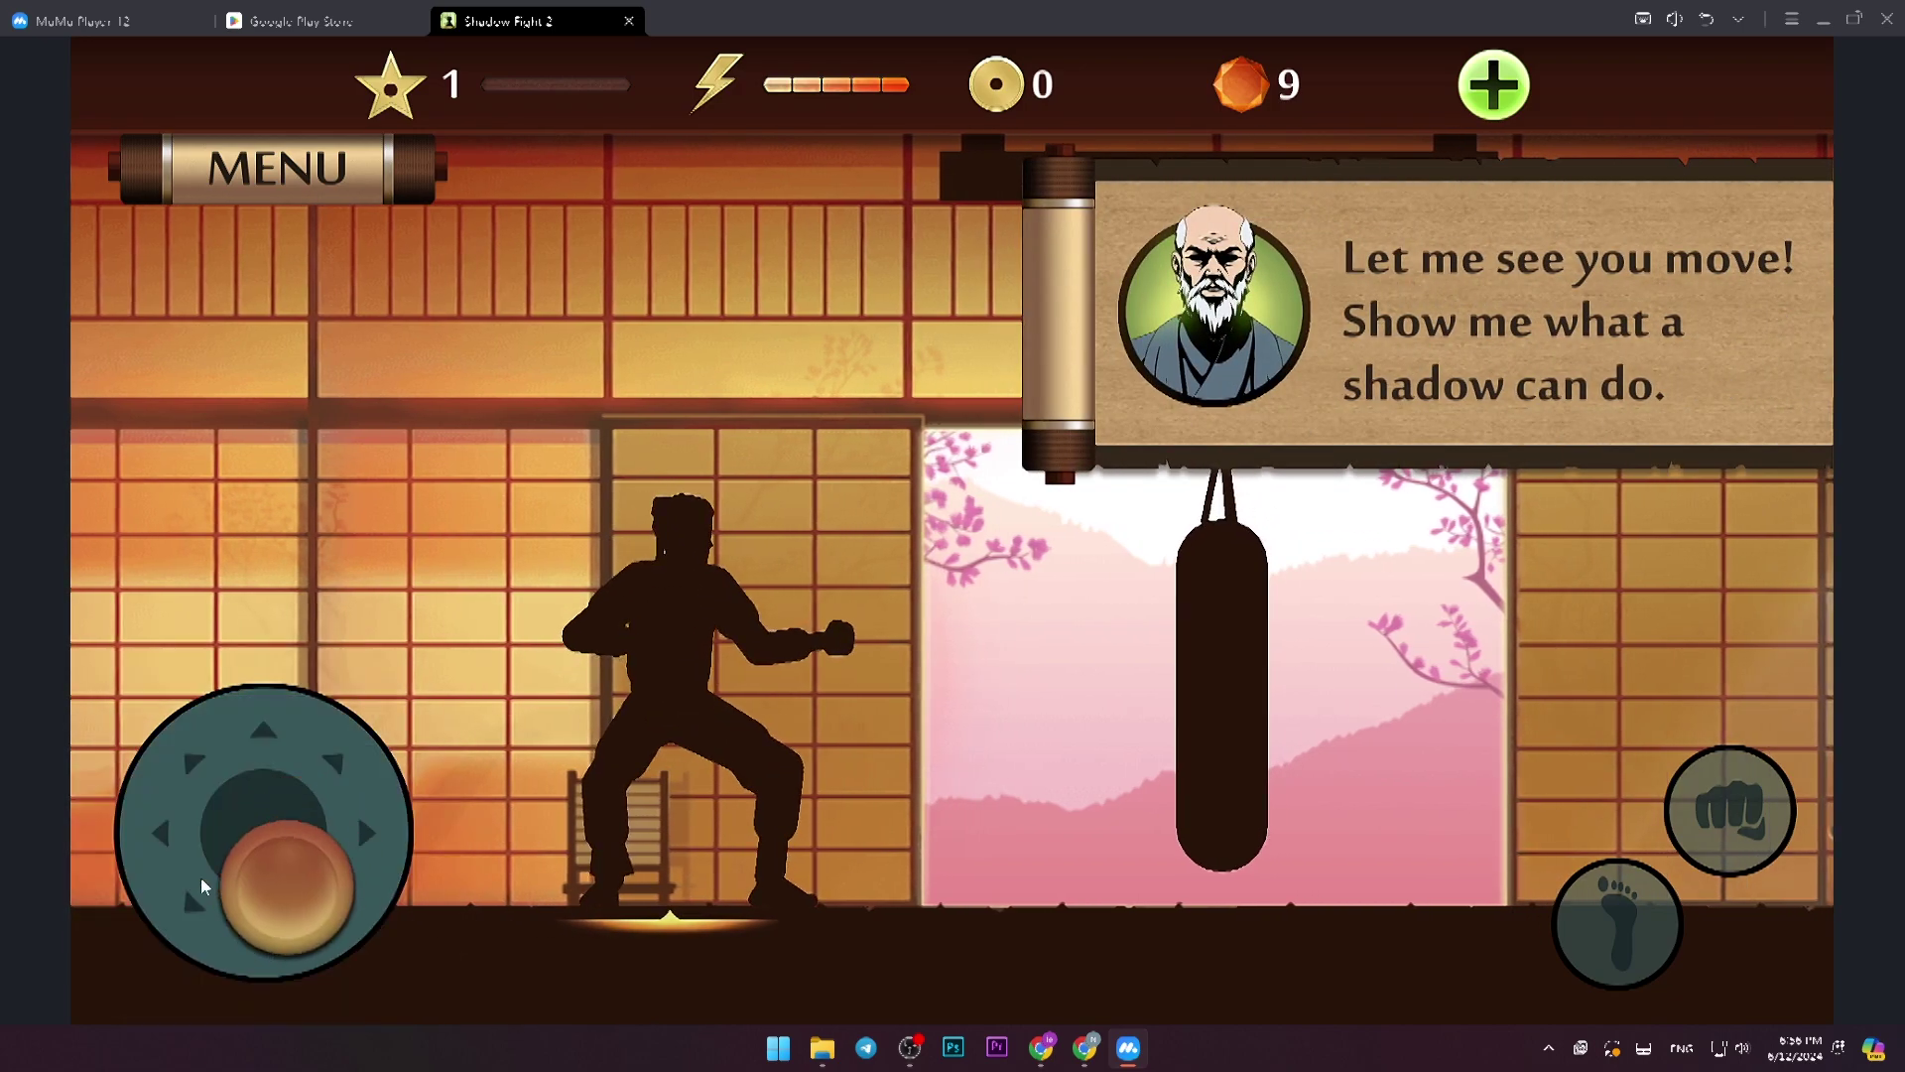
left_click_drag(200, 885, 192, 779)
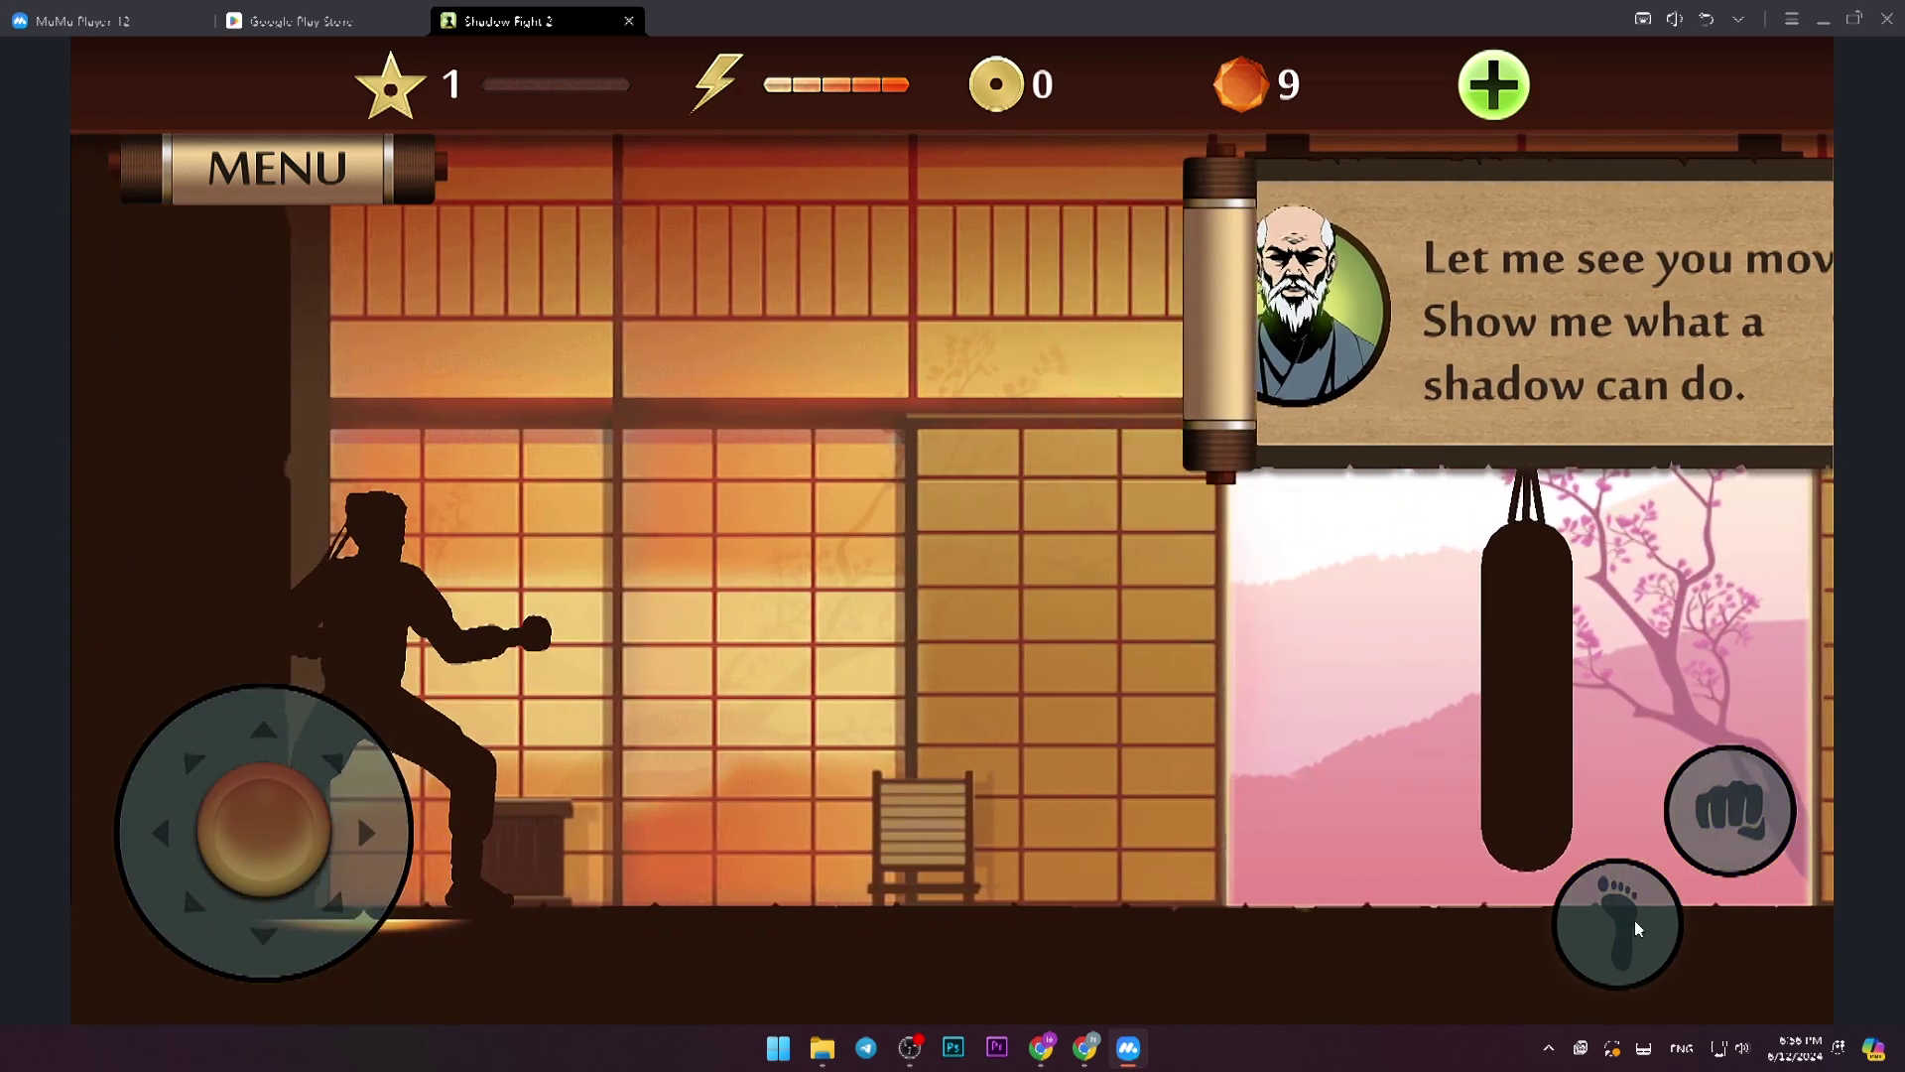
left_click(1611, 917)
left_click(1708, 829)
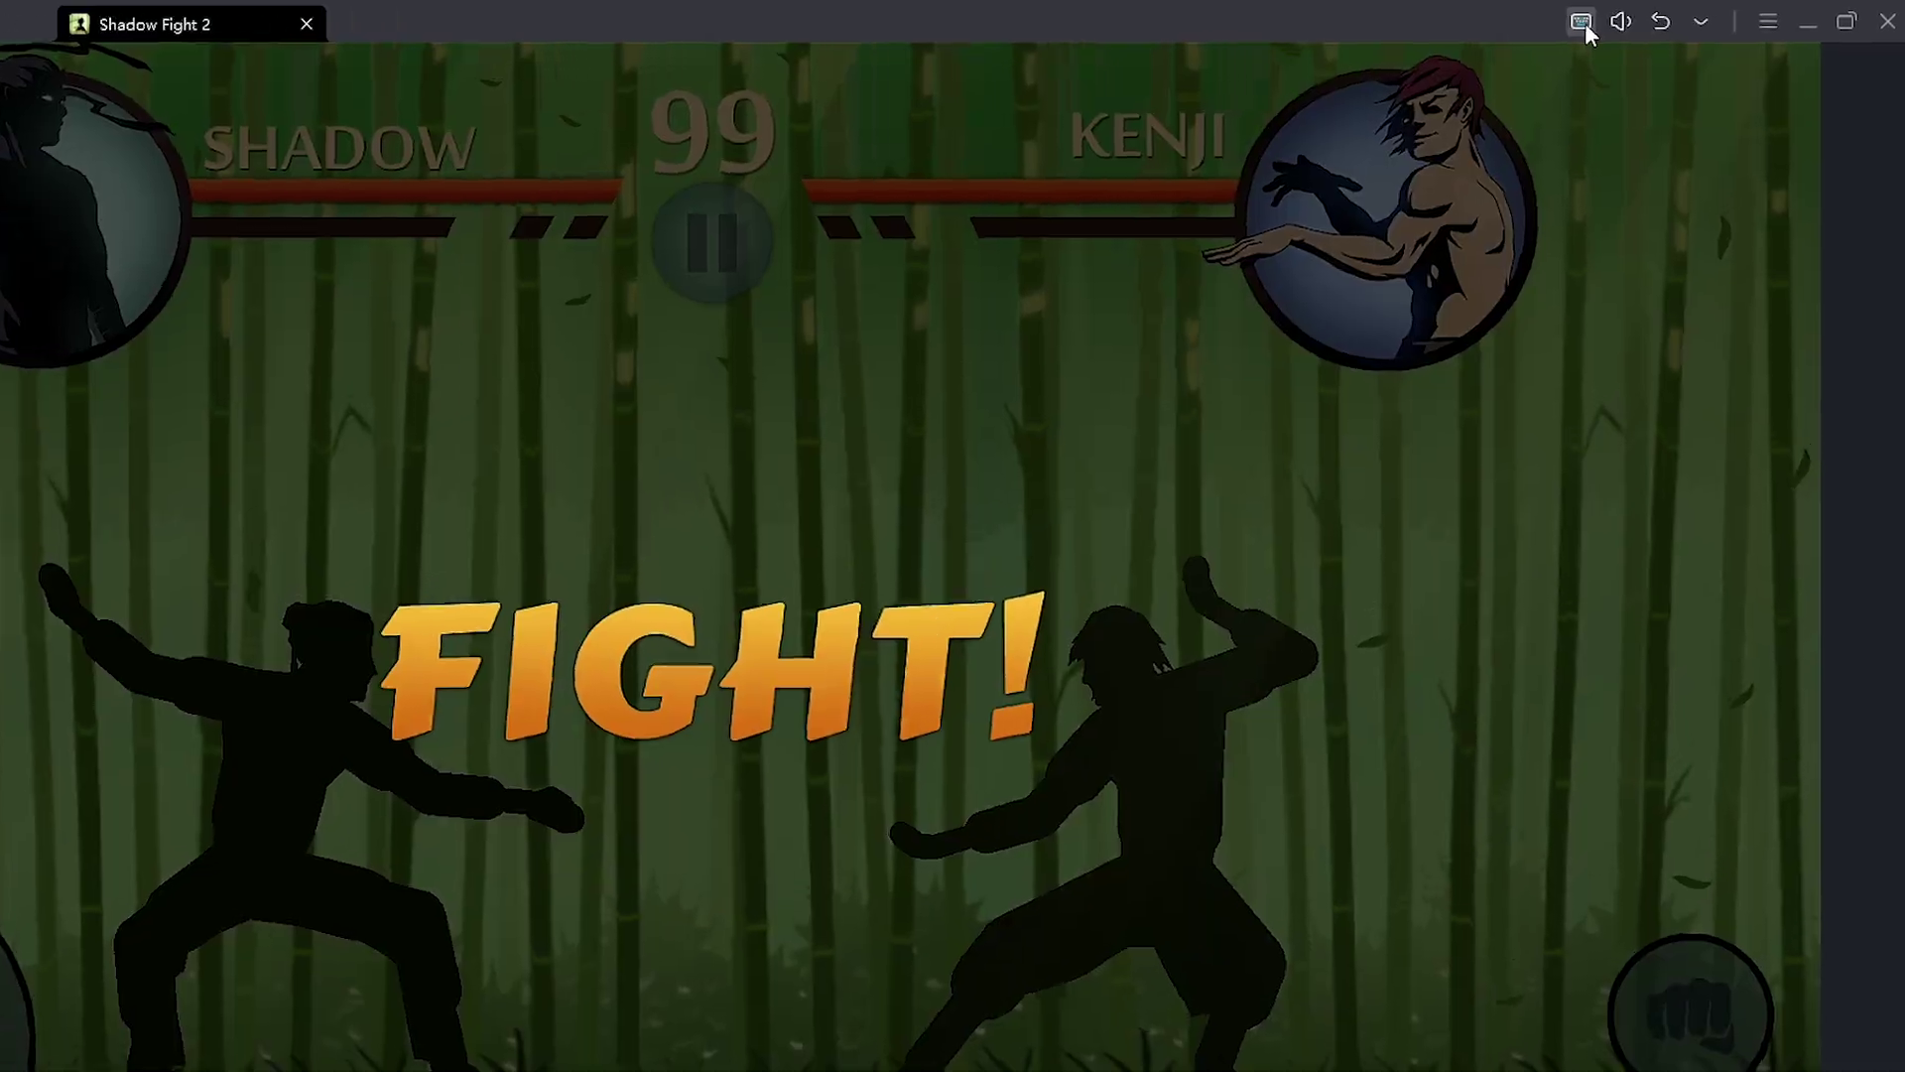
- Create and save a new keyboard plan with a WASD control aligned over the movement joystick
left_click(1642, 20)
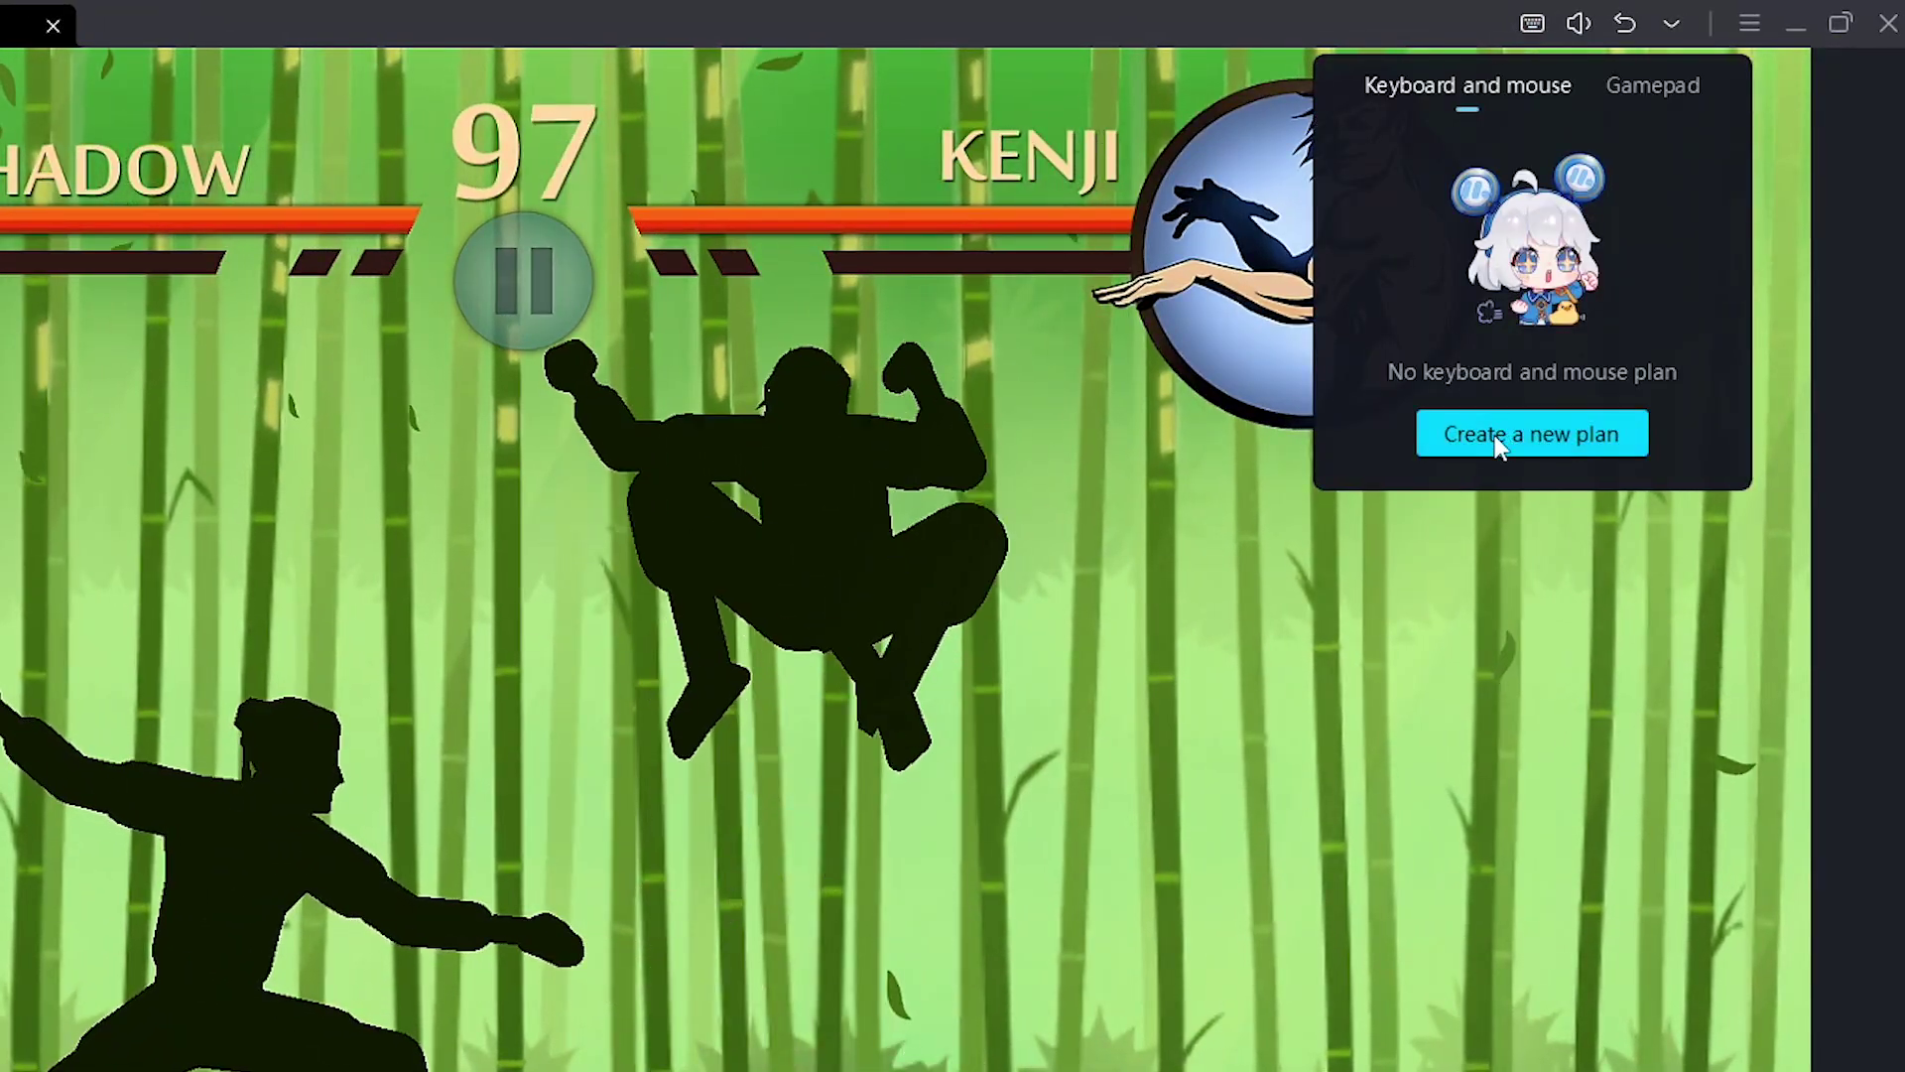
left_click(1496, 432)
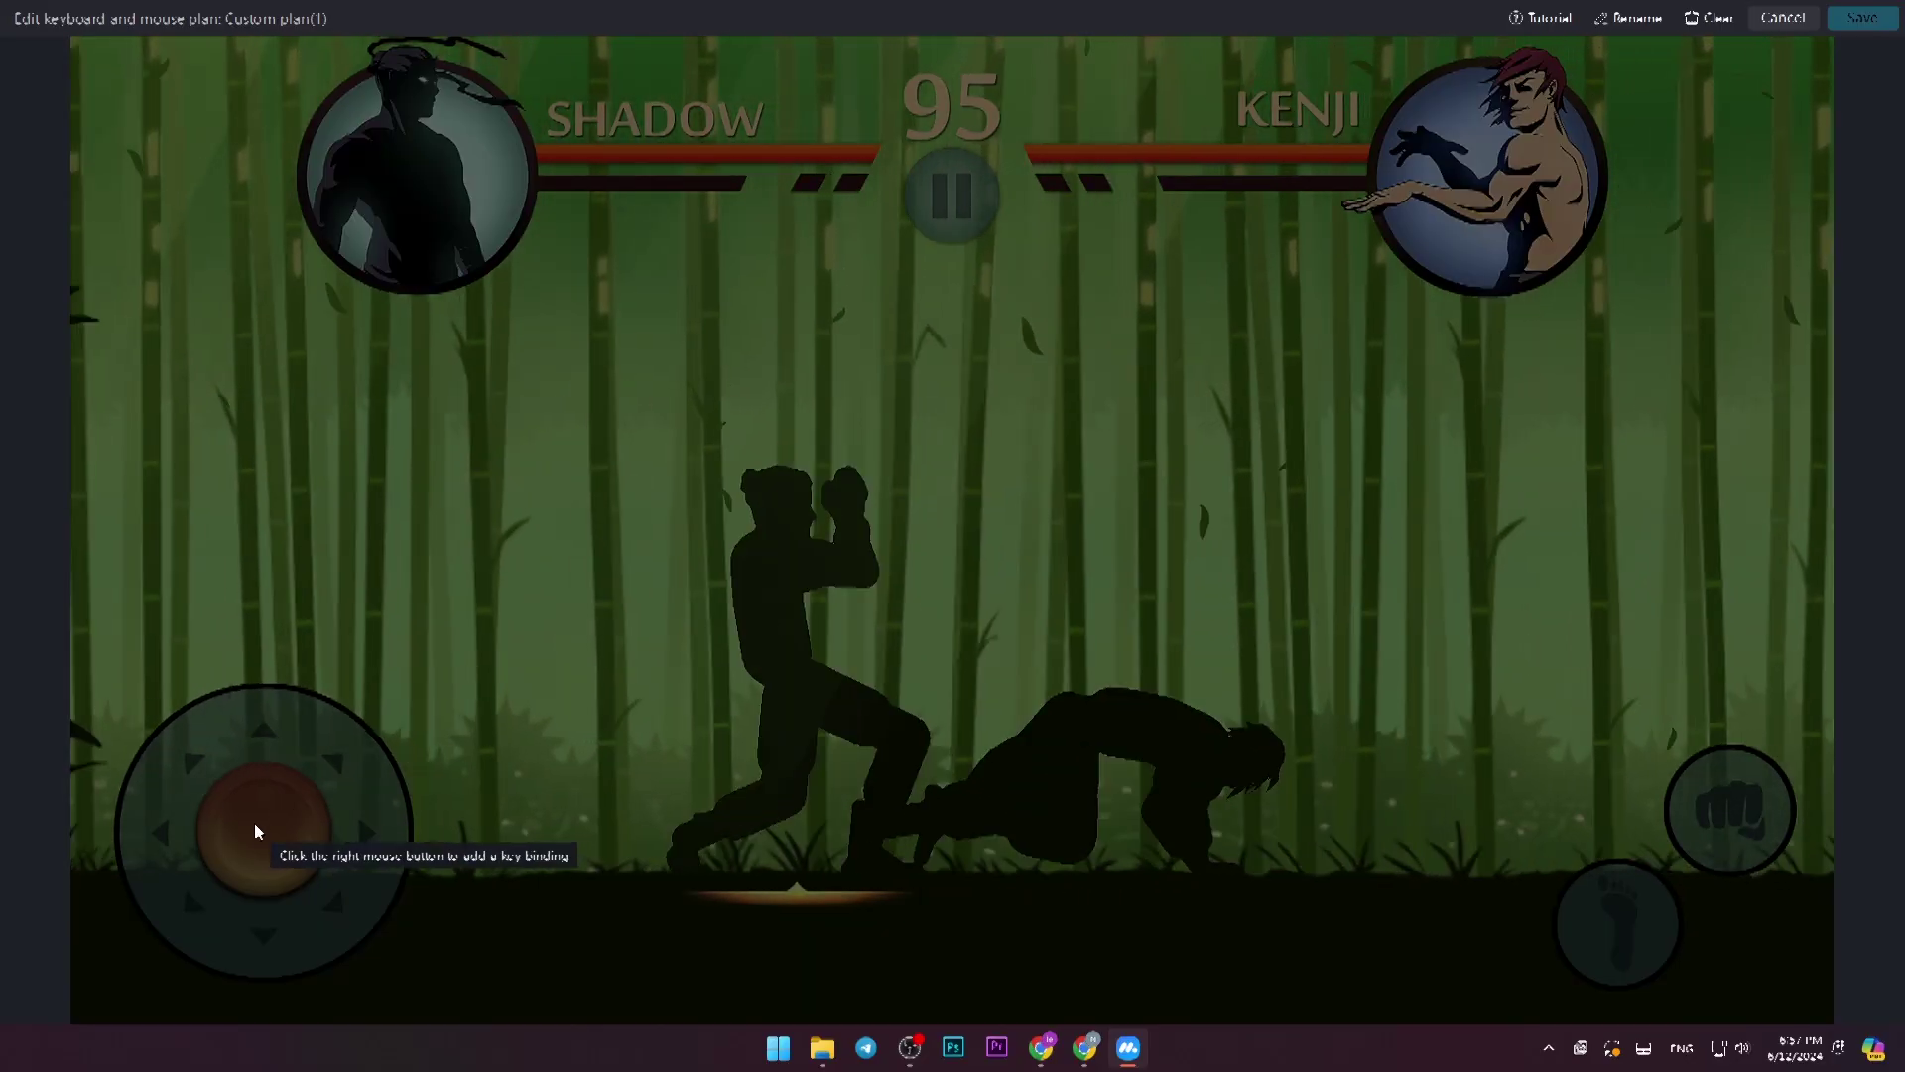
right_click(255, 823)
left_click(298, 871)
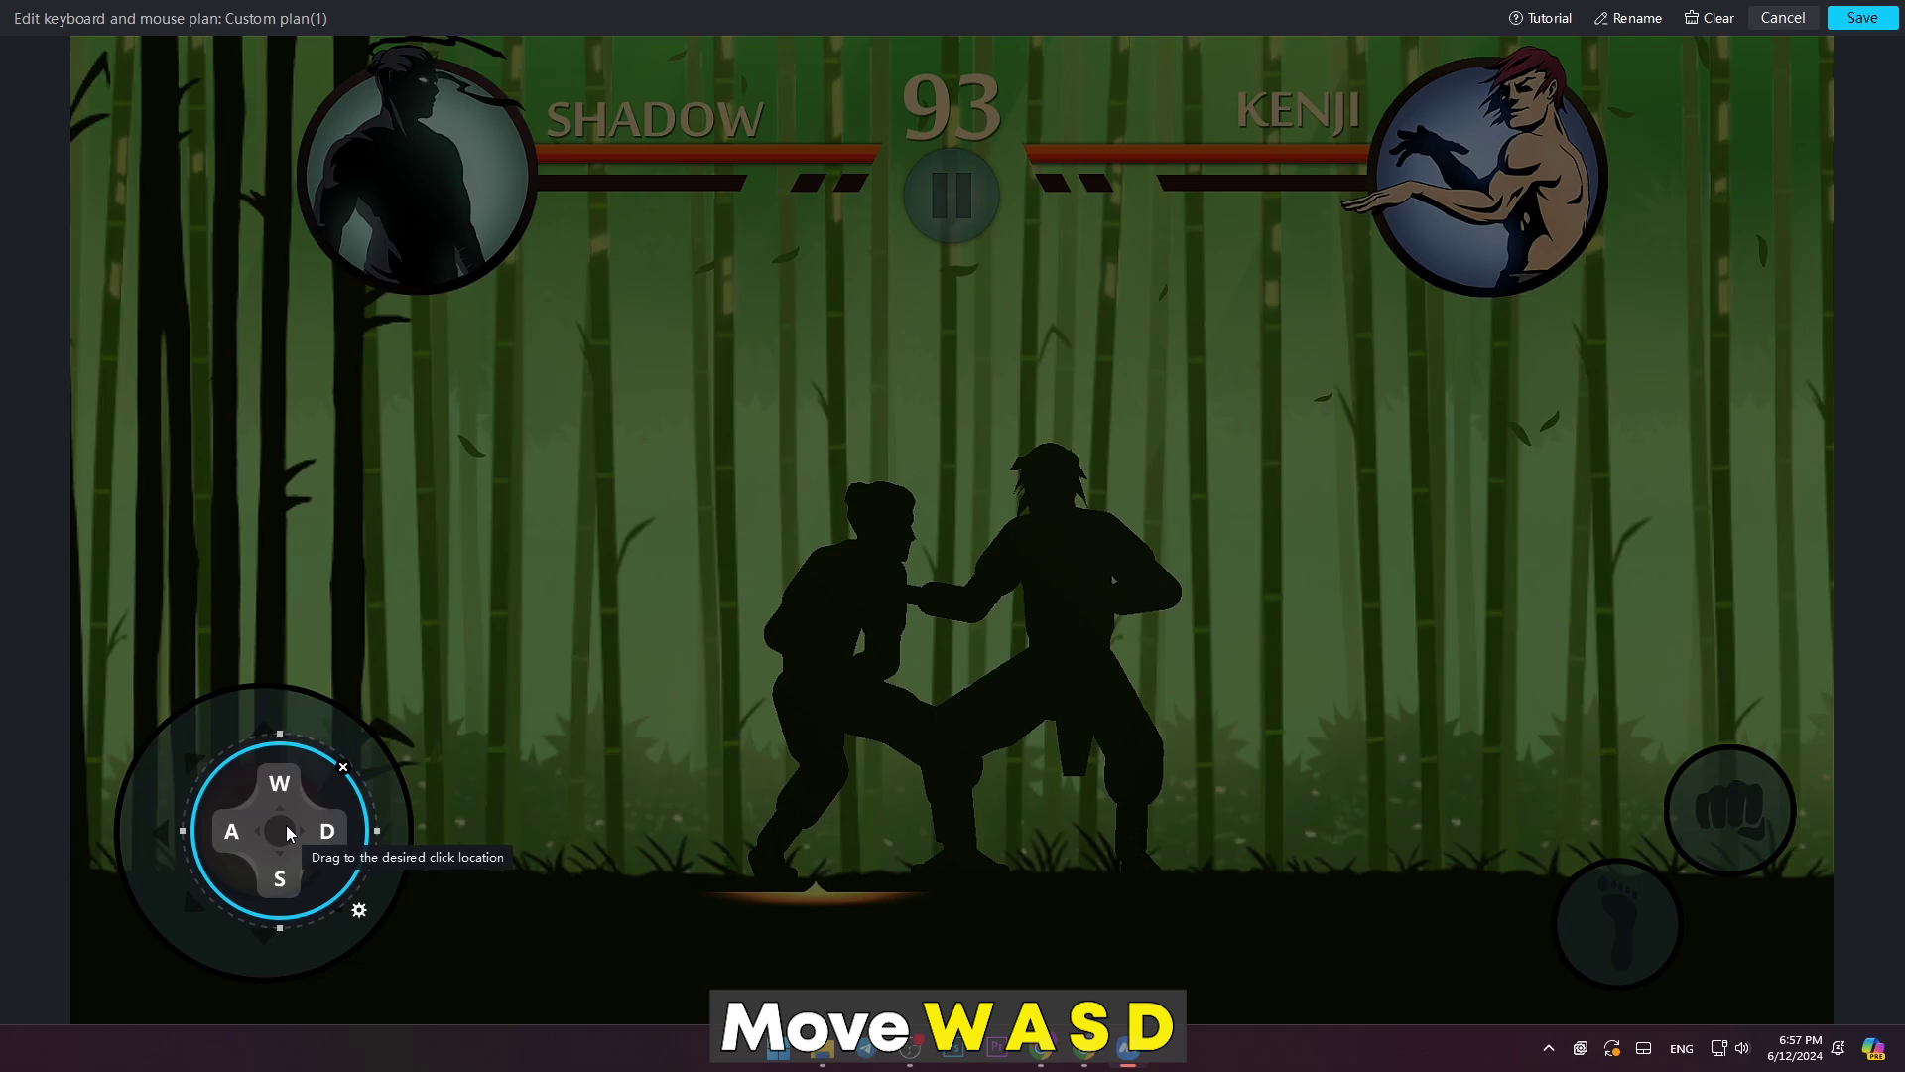
left_click_drag(260, 824, 404, 827)
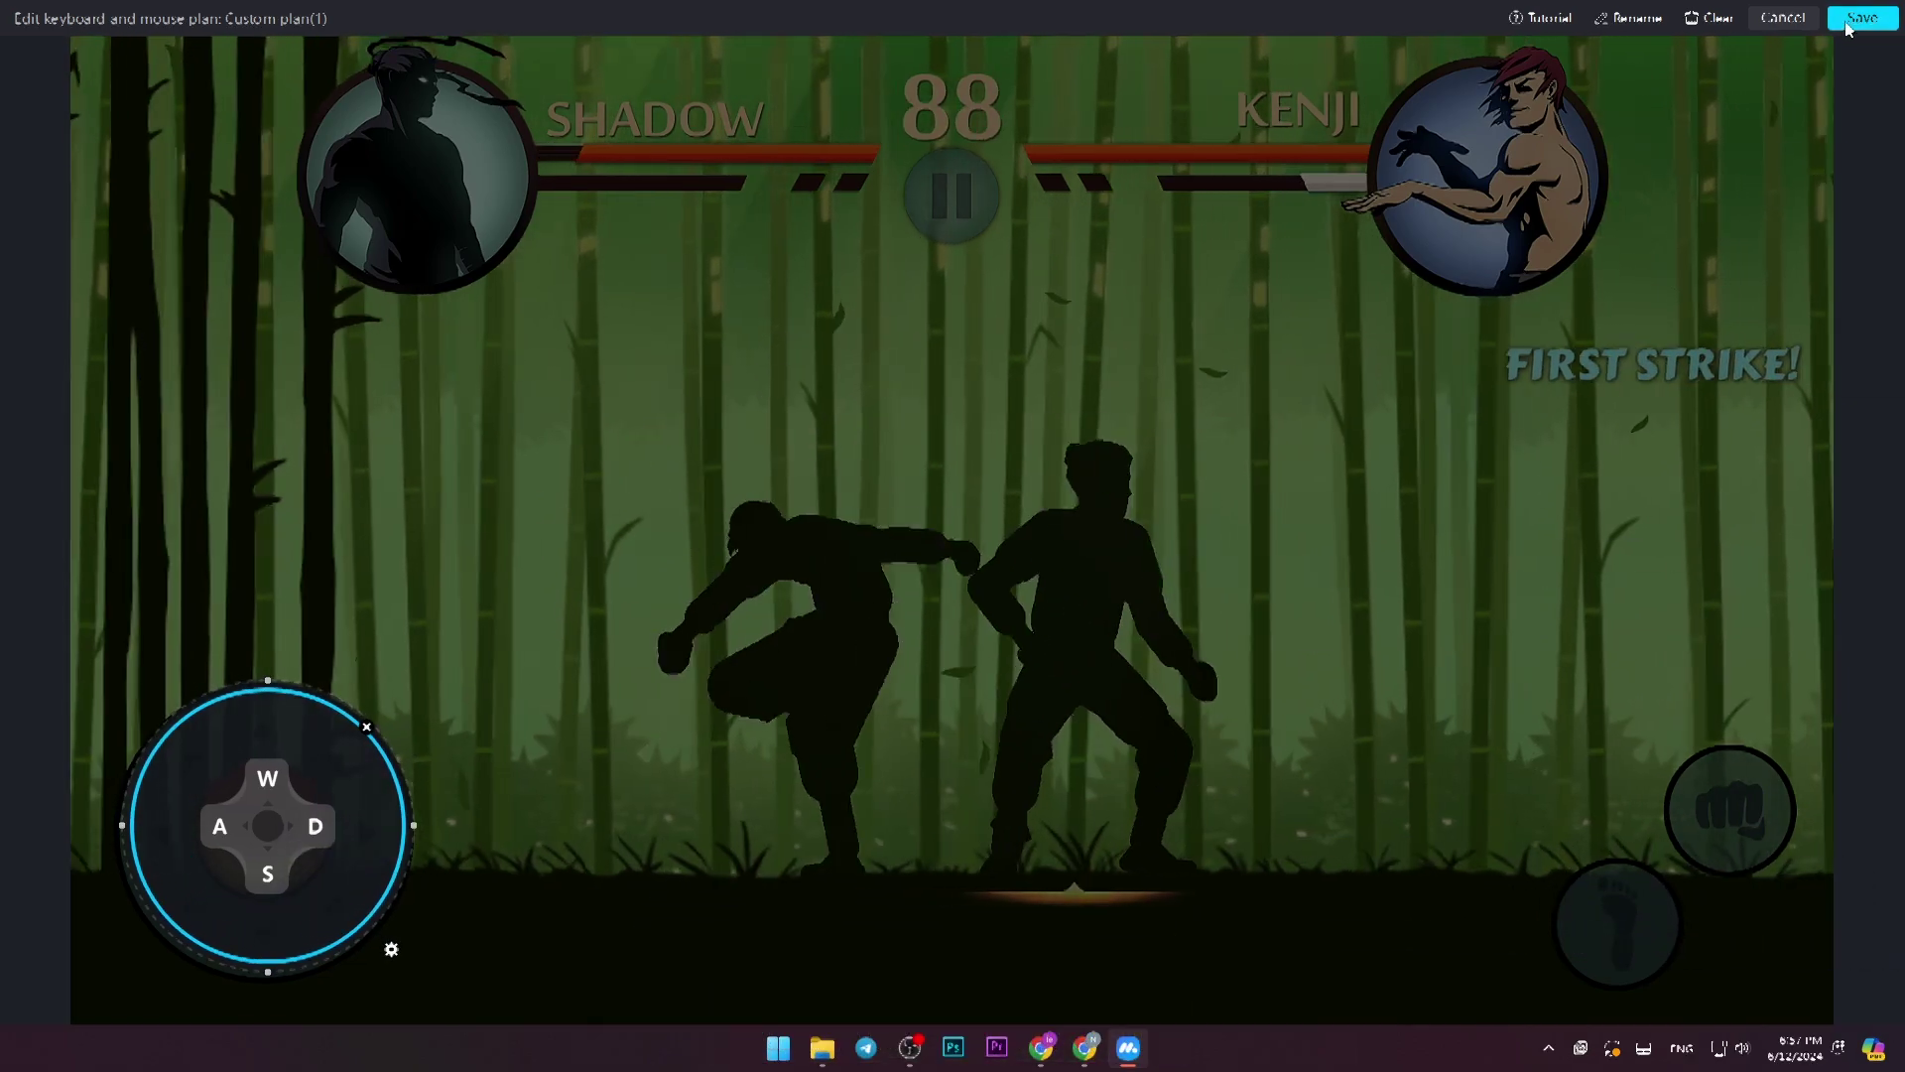
left_click(1857, 20)
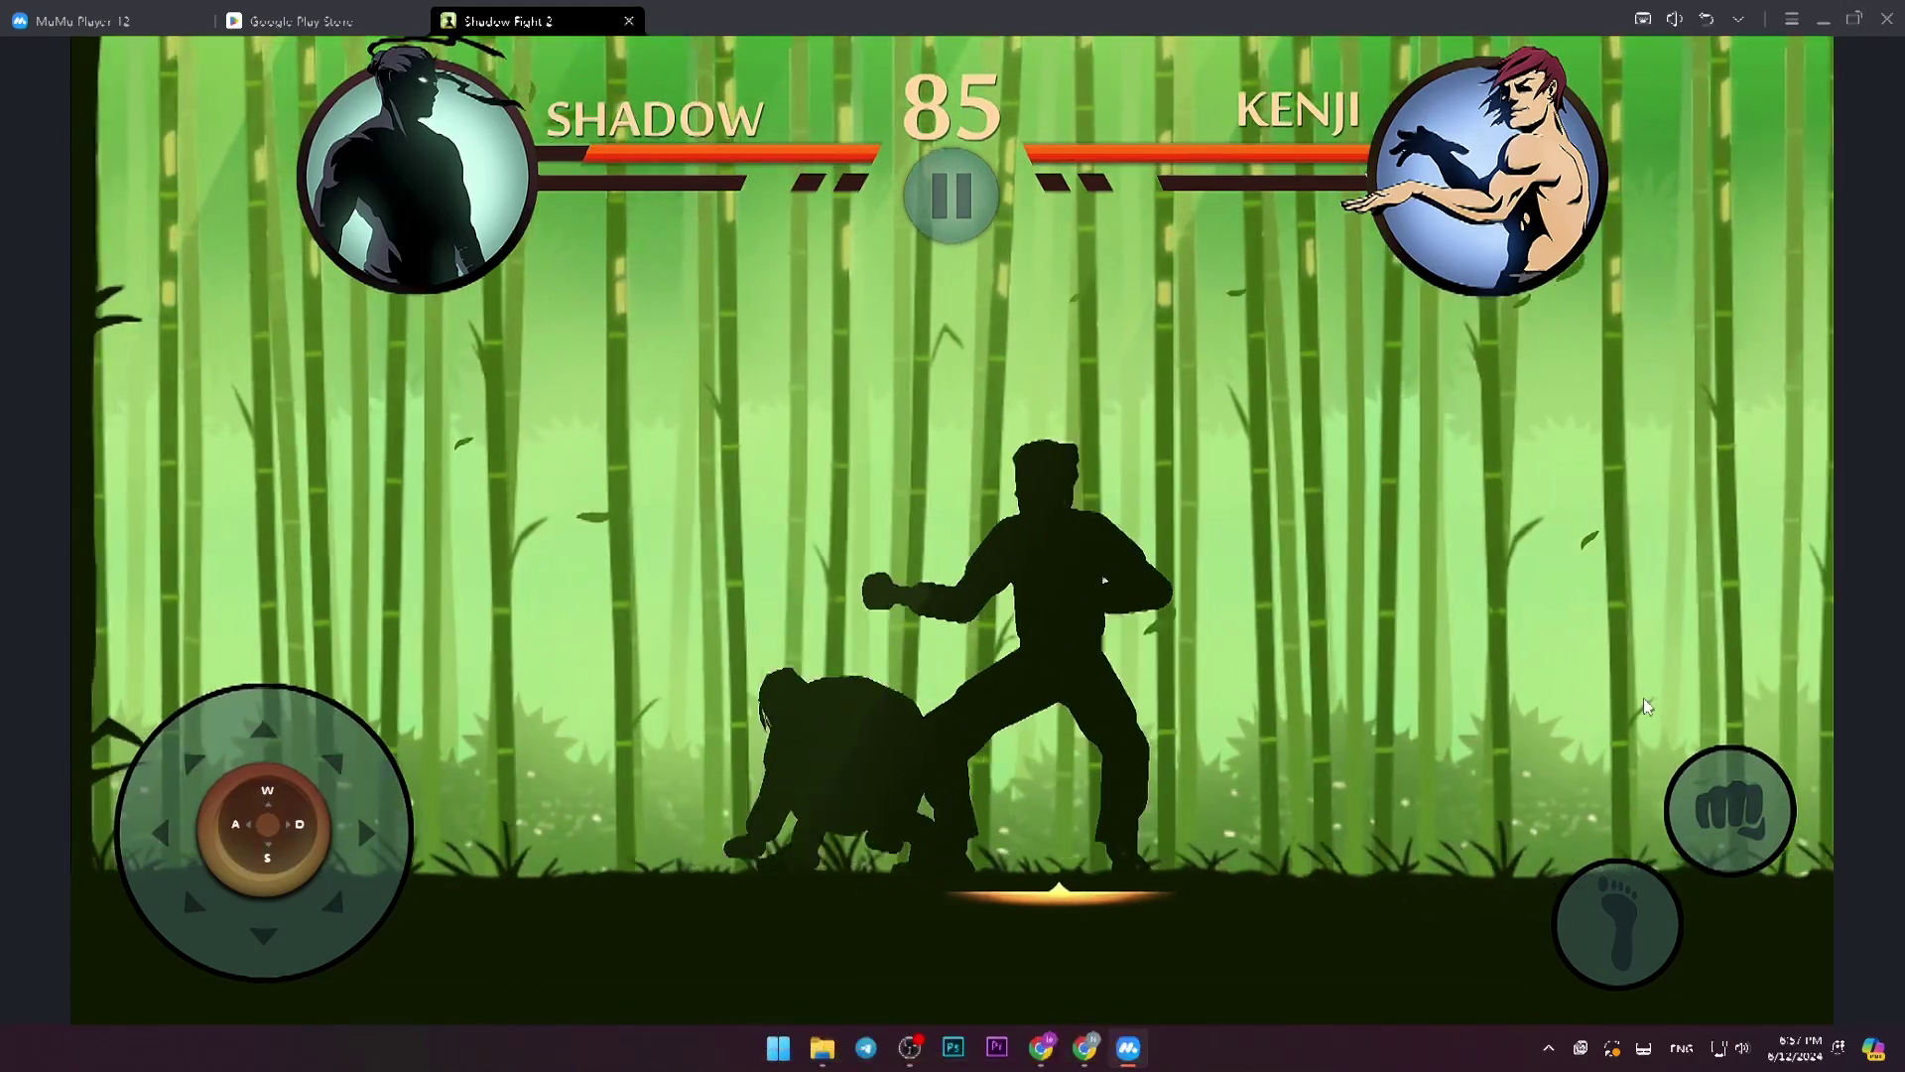
- Move Shadow with D, A and S, punch and kick Kenji, then go full screen with F11
key("d")
left_click(1709, 825)
key("a")
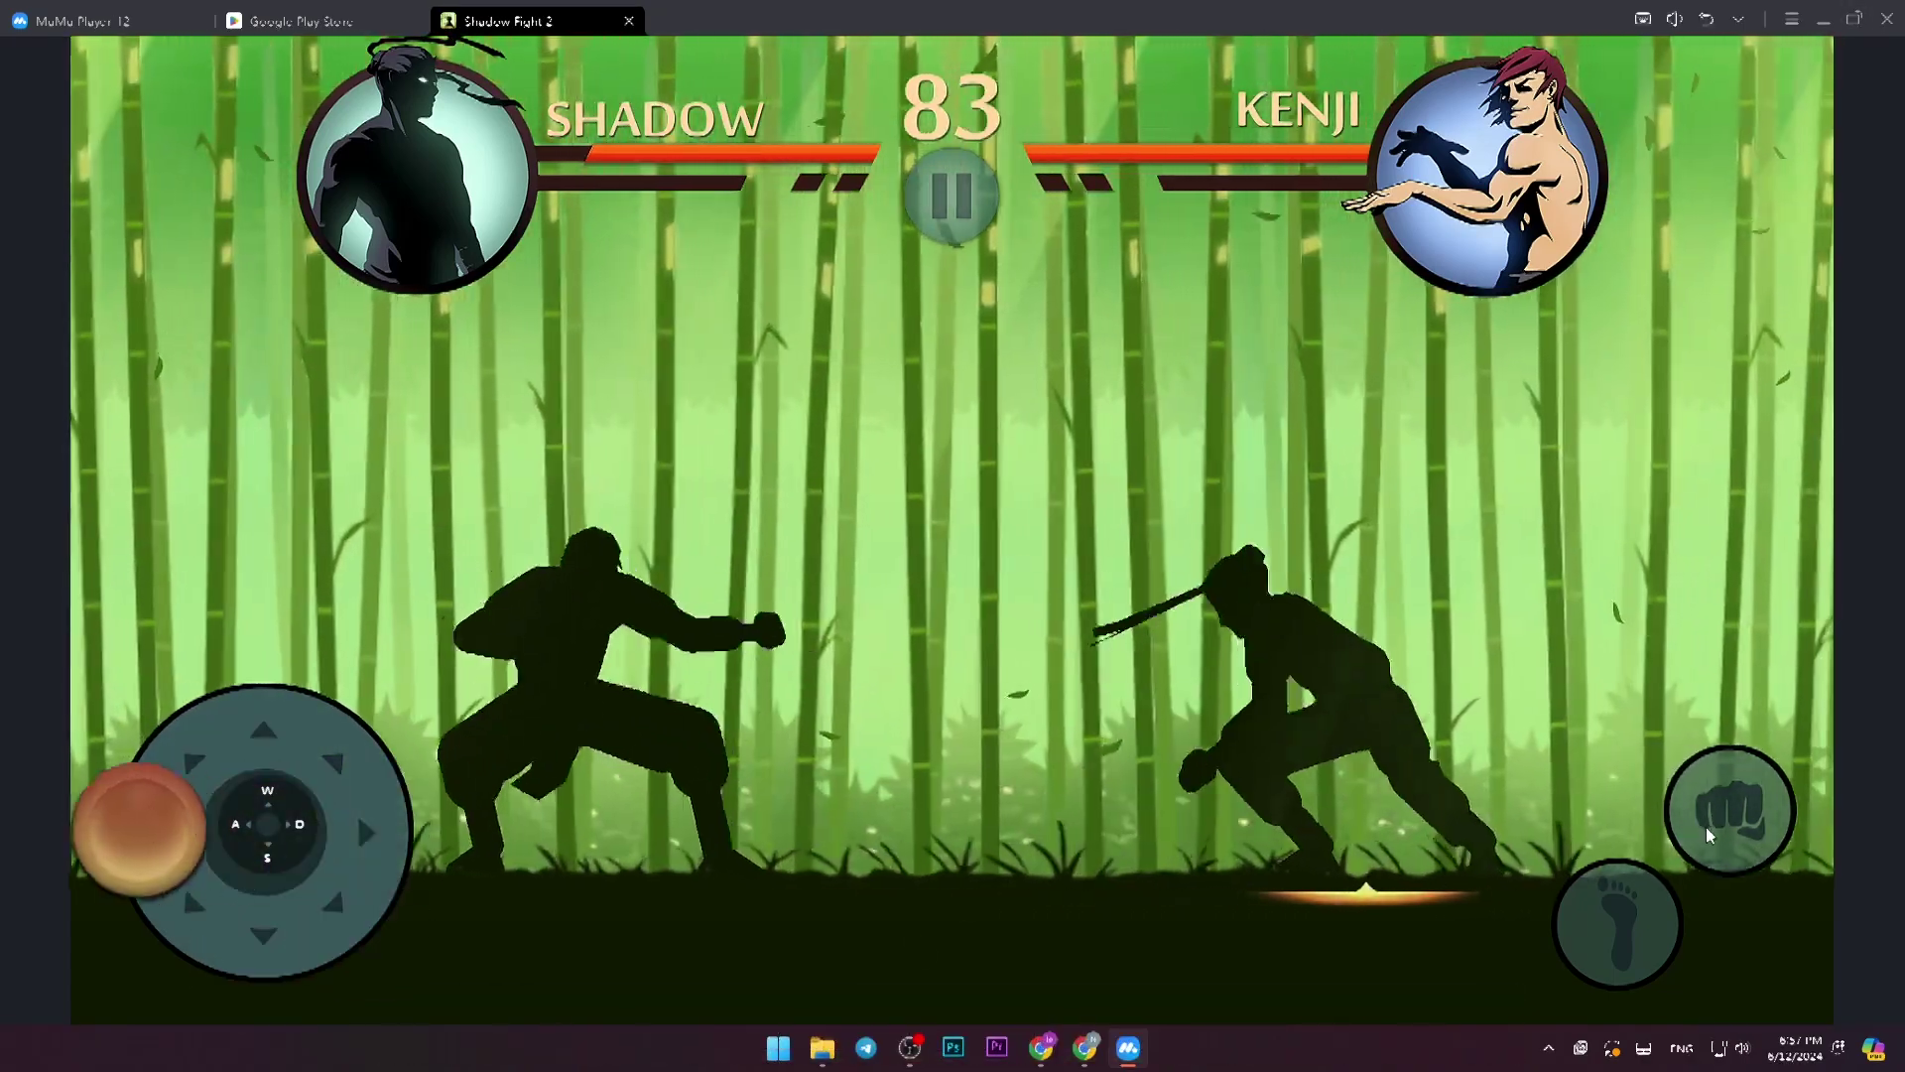
left_click(1609, 930)
key("s")
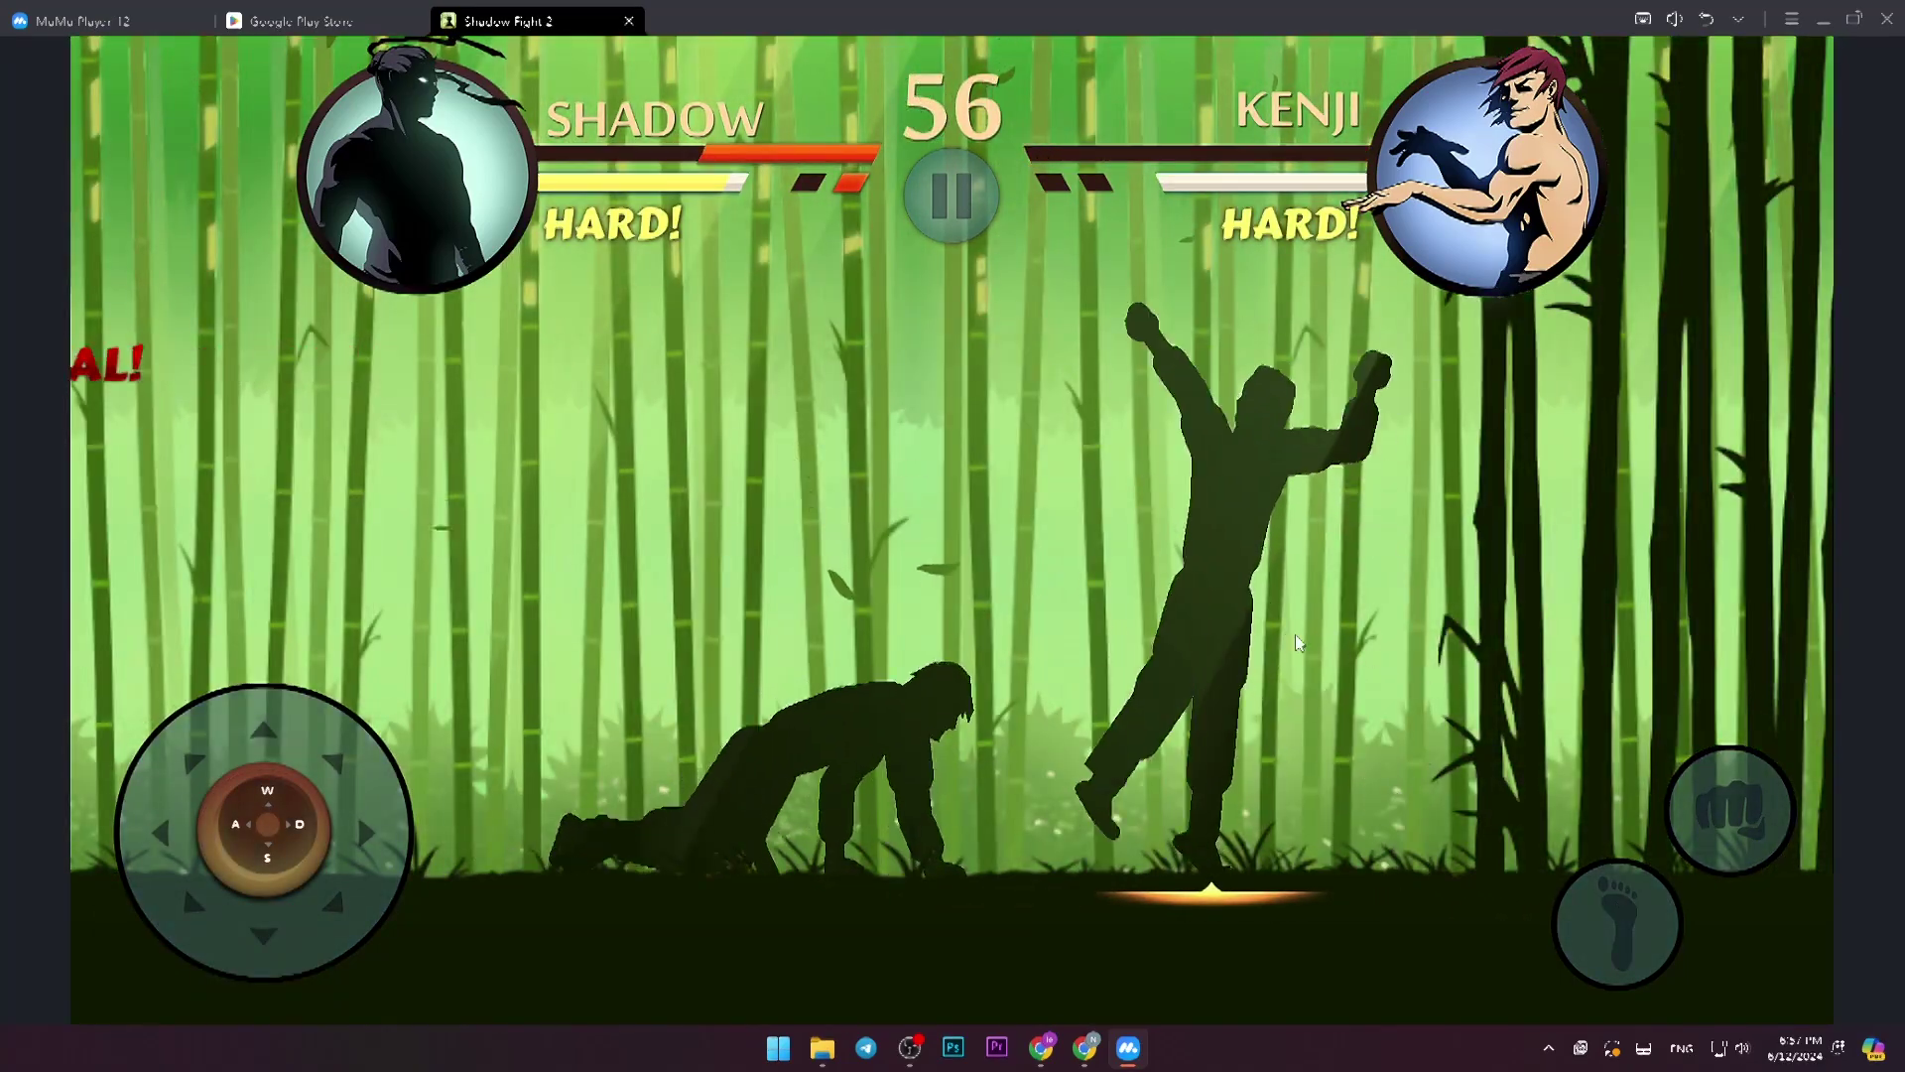
key("F11")
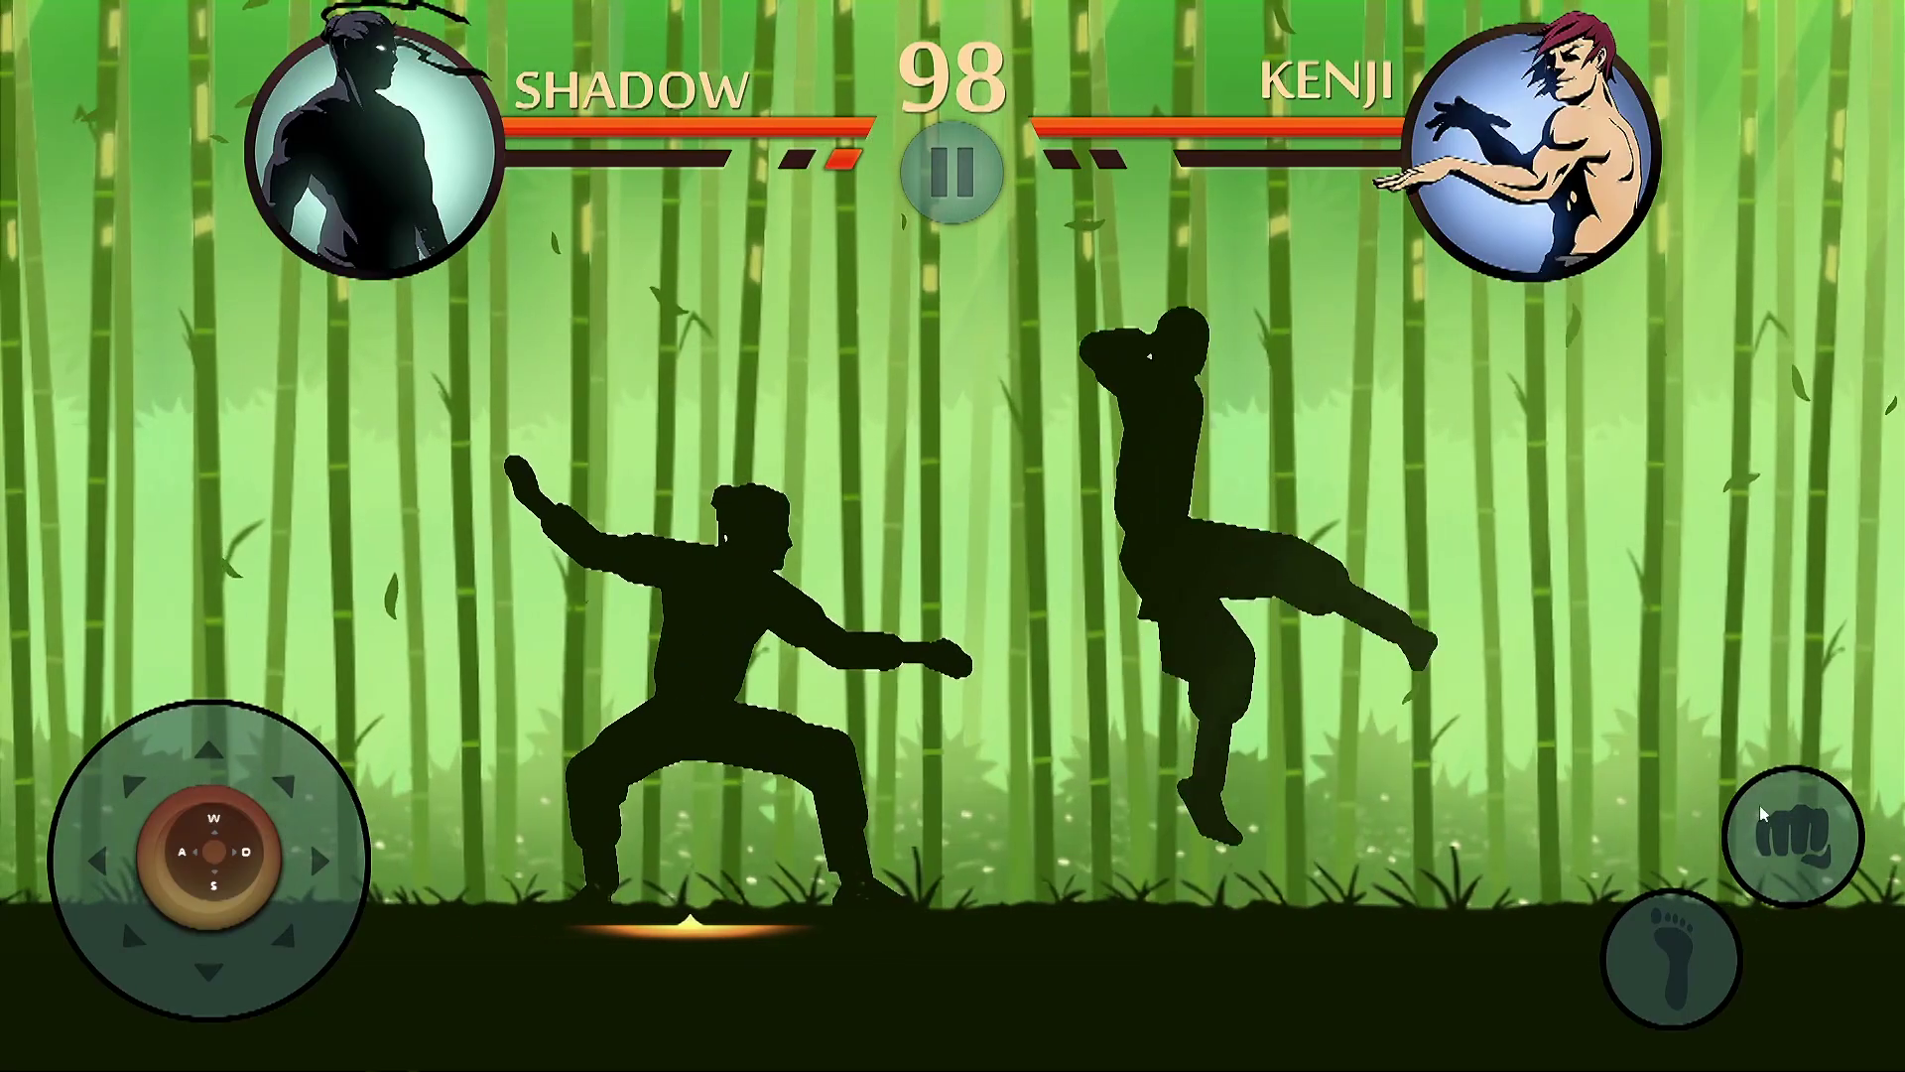
- Knock Kenji down, then press the attack with S, W+A, W+D jumps and D
left_click(1760, 805)
key("s")
key("w+a")
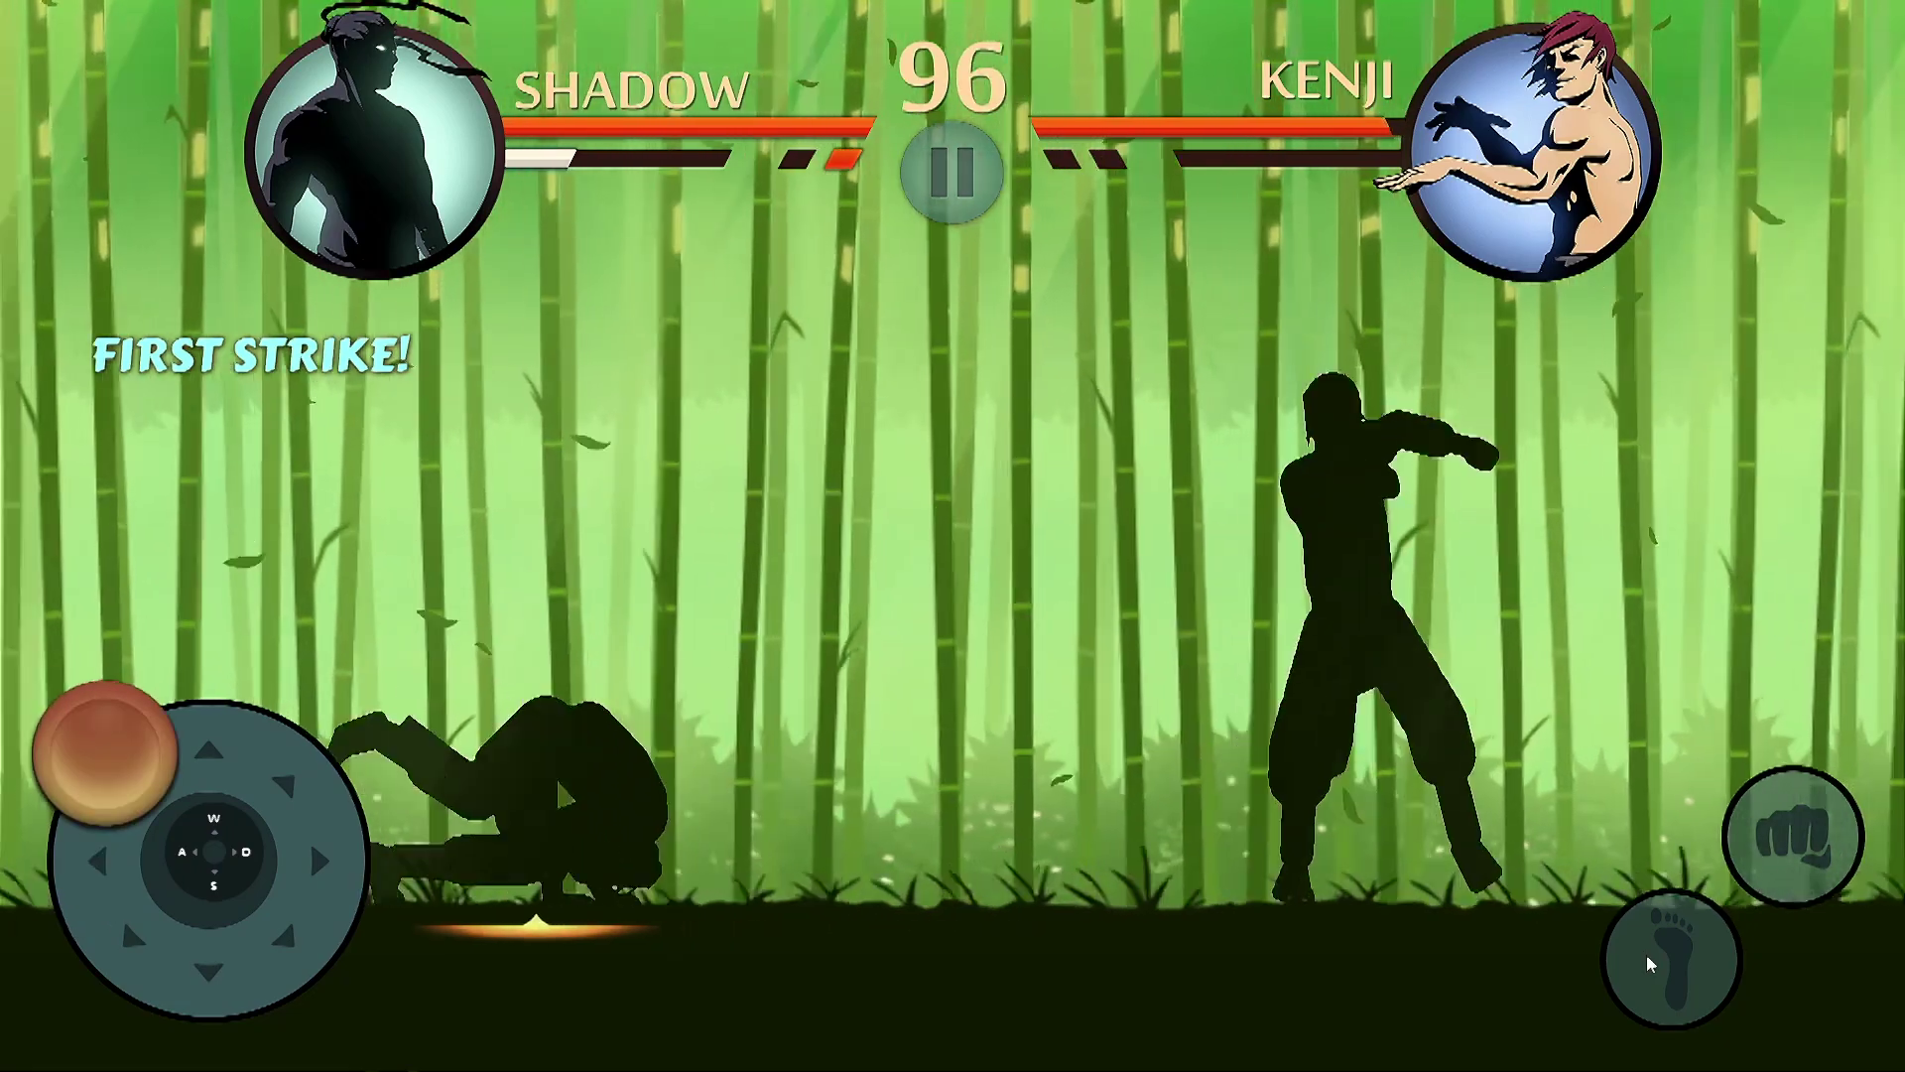
key("w+d")
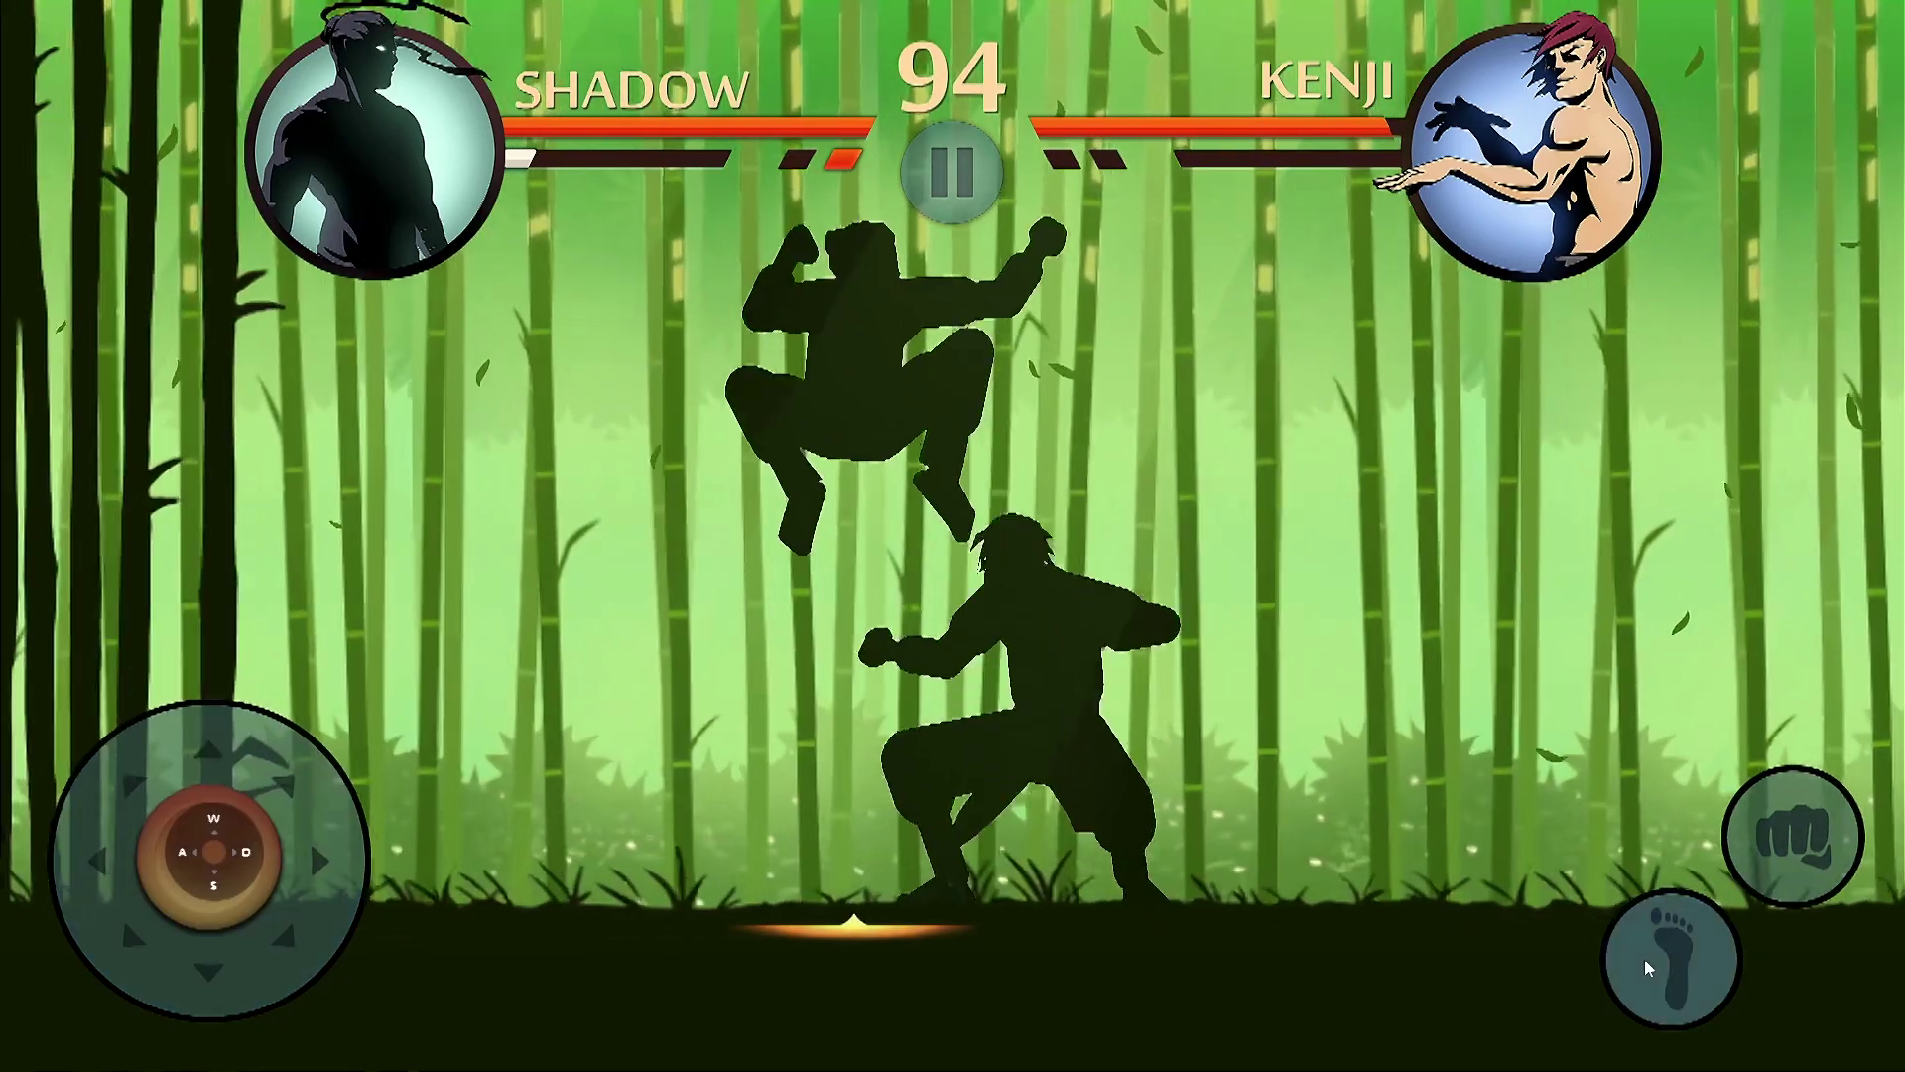
key("d")
- Punch and kick Kenji while moving with D, A, S and W+A, then close in to grapple
left_click(1645, 961)
key("d")
left_click(1645, 954)
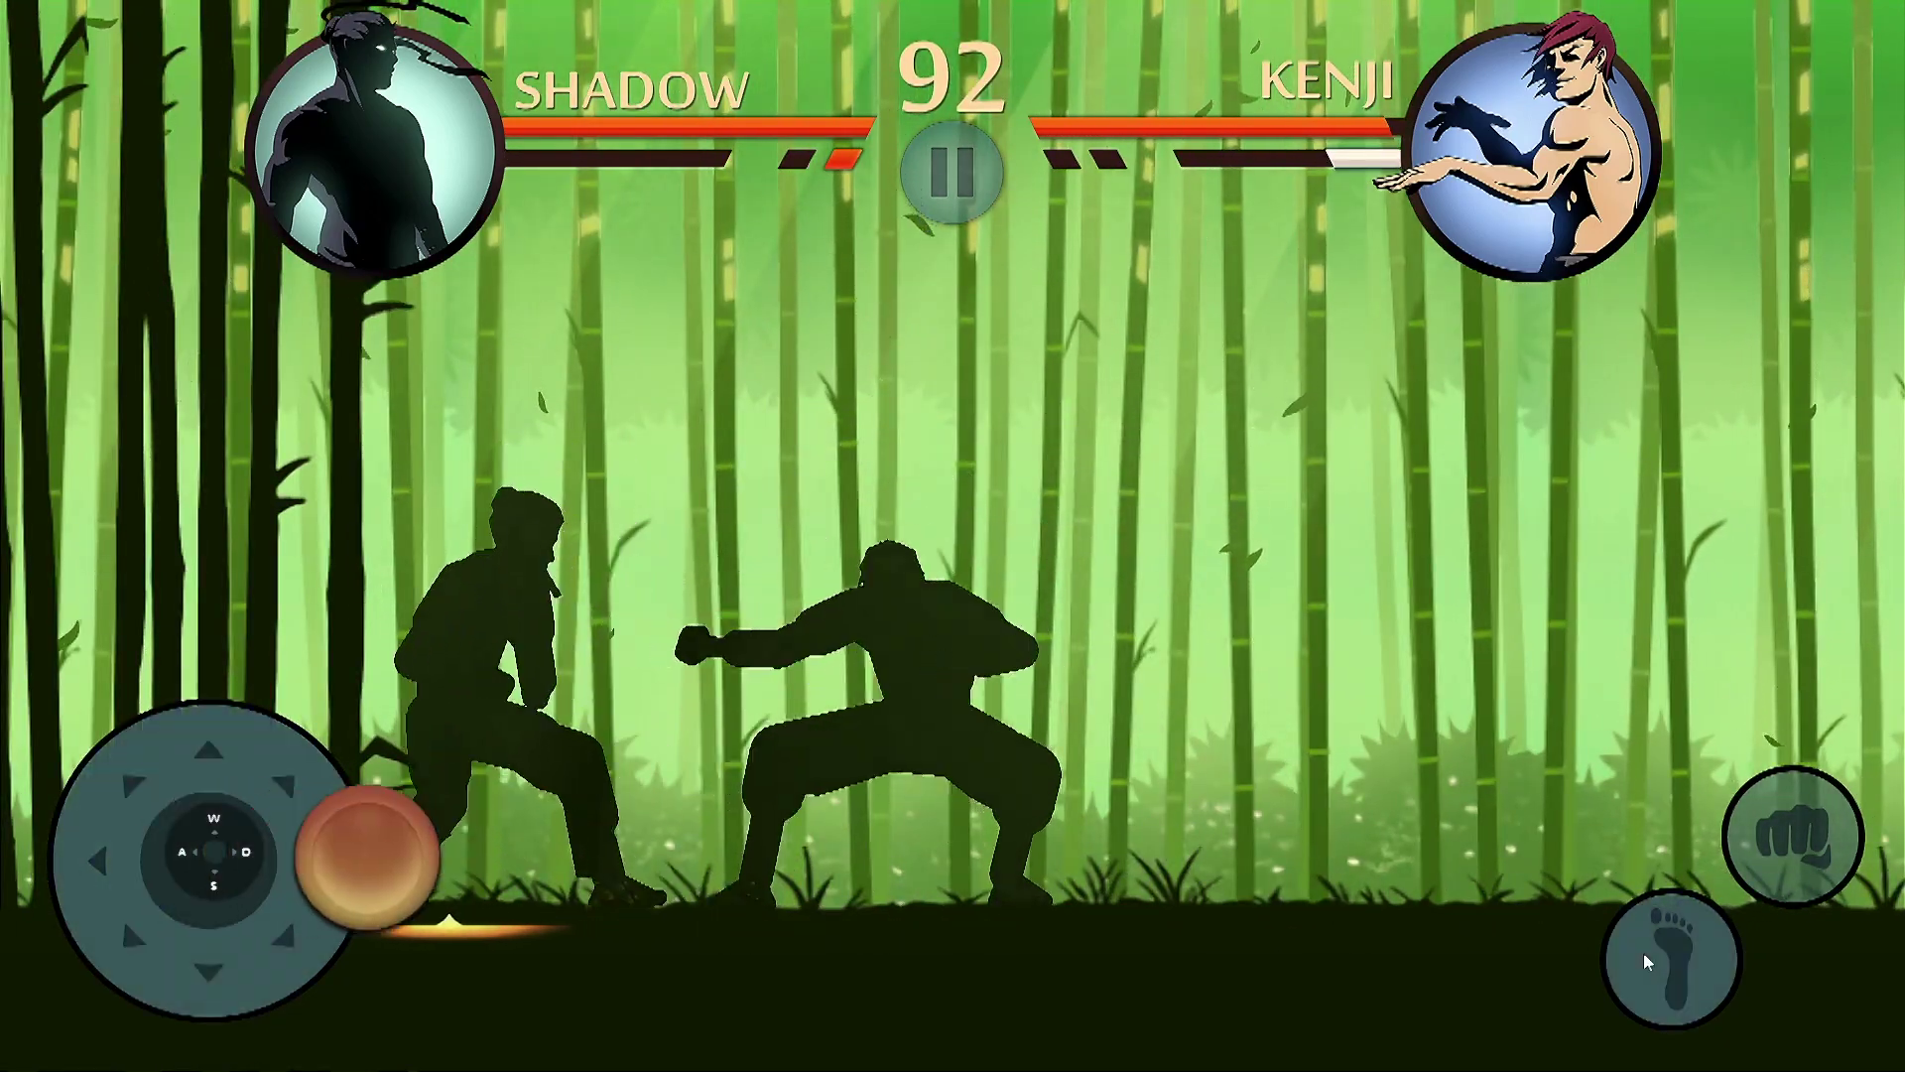
key("a")
key("s")
key("d")
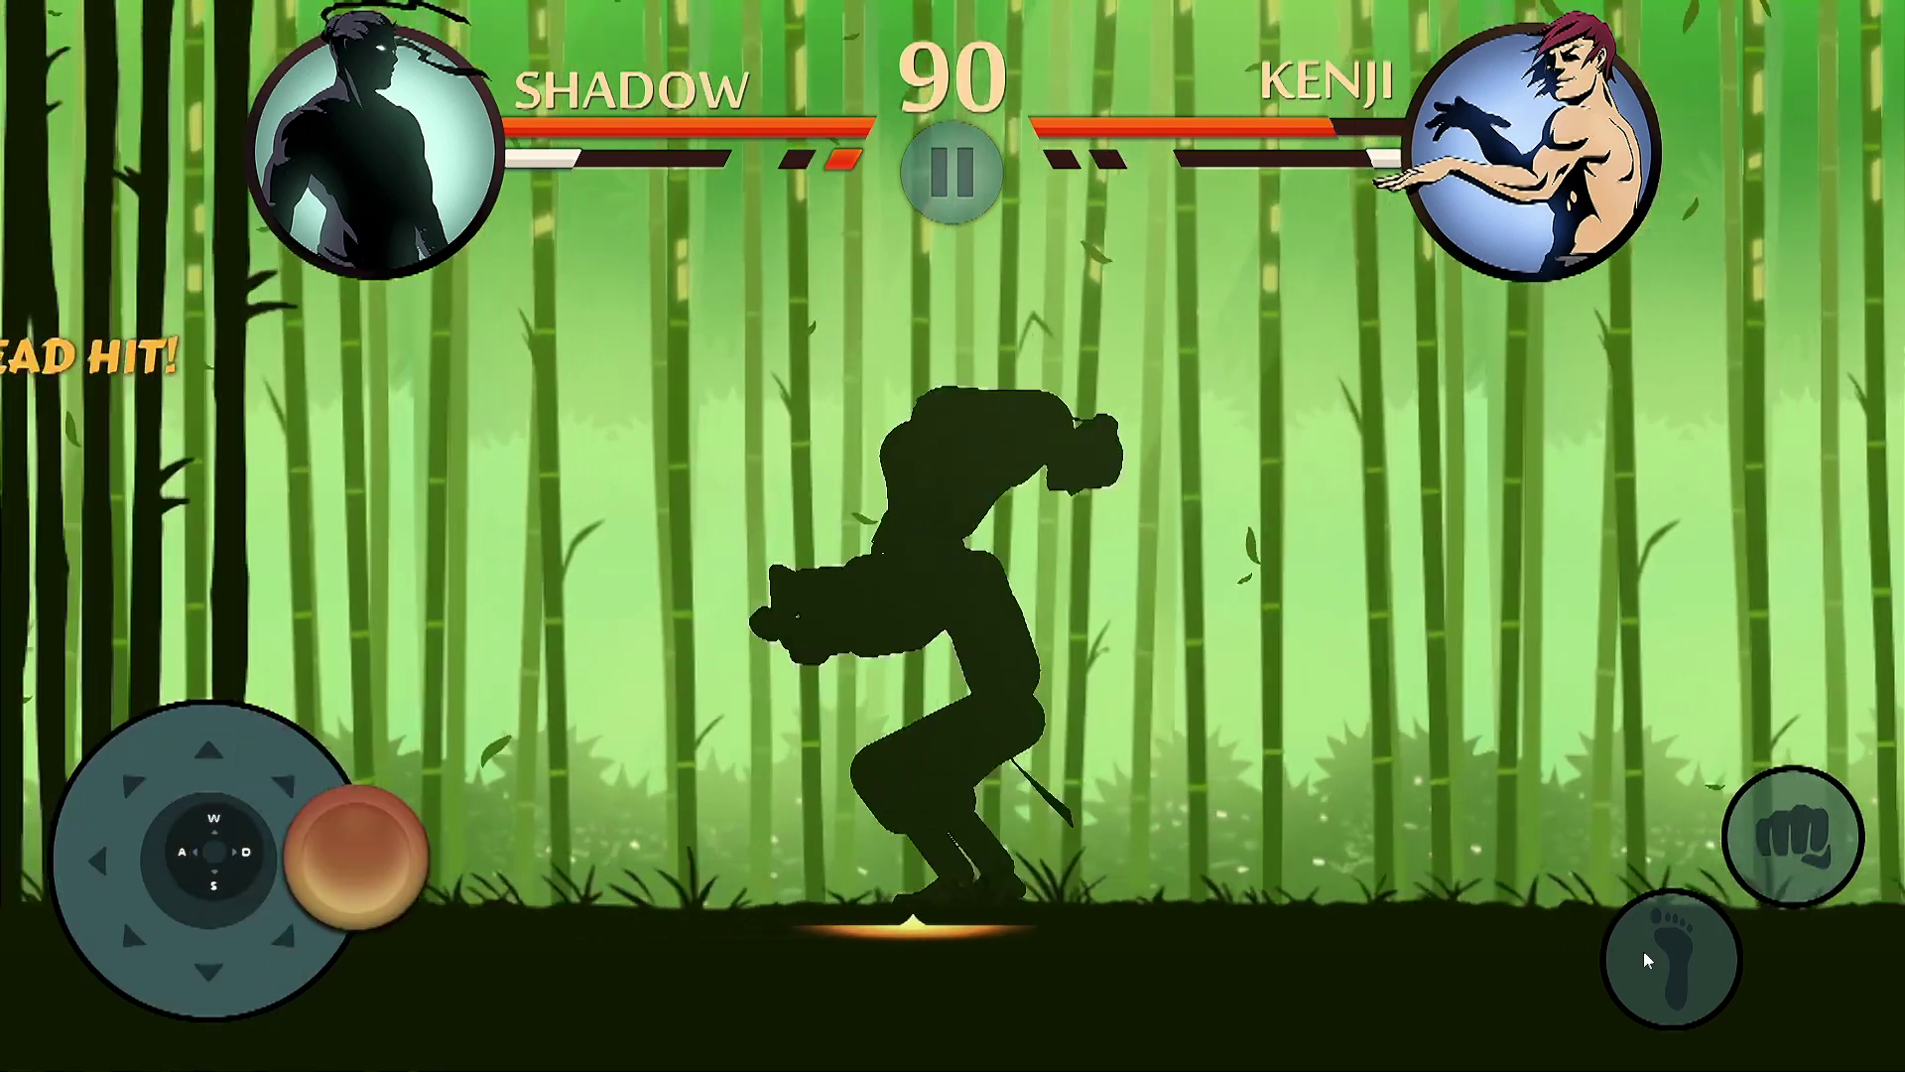
key("a")
key("w+a")
key("d")
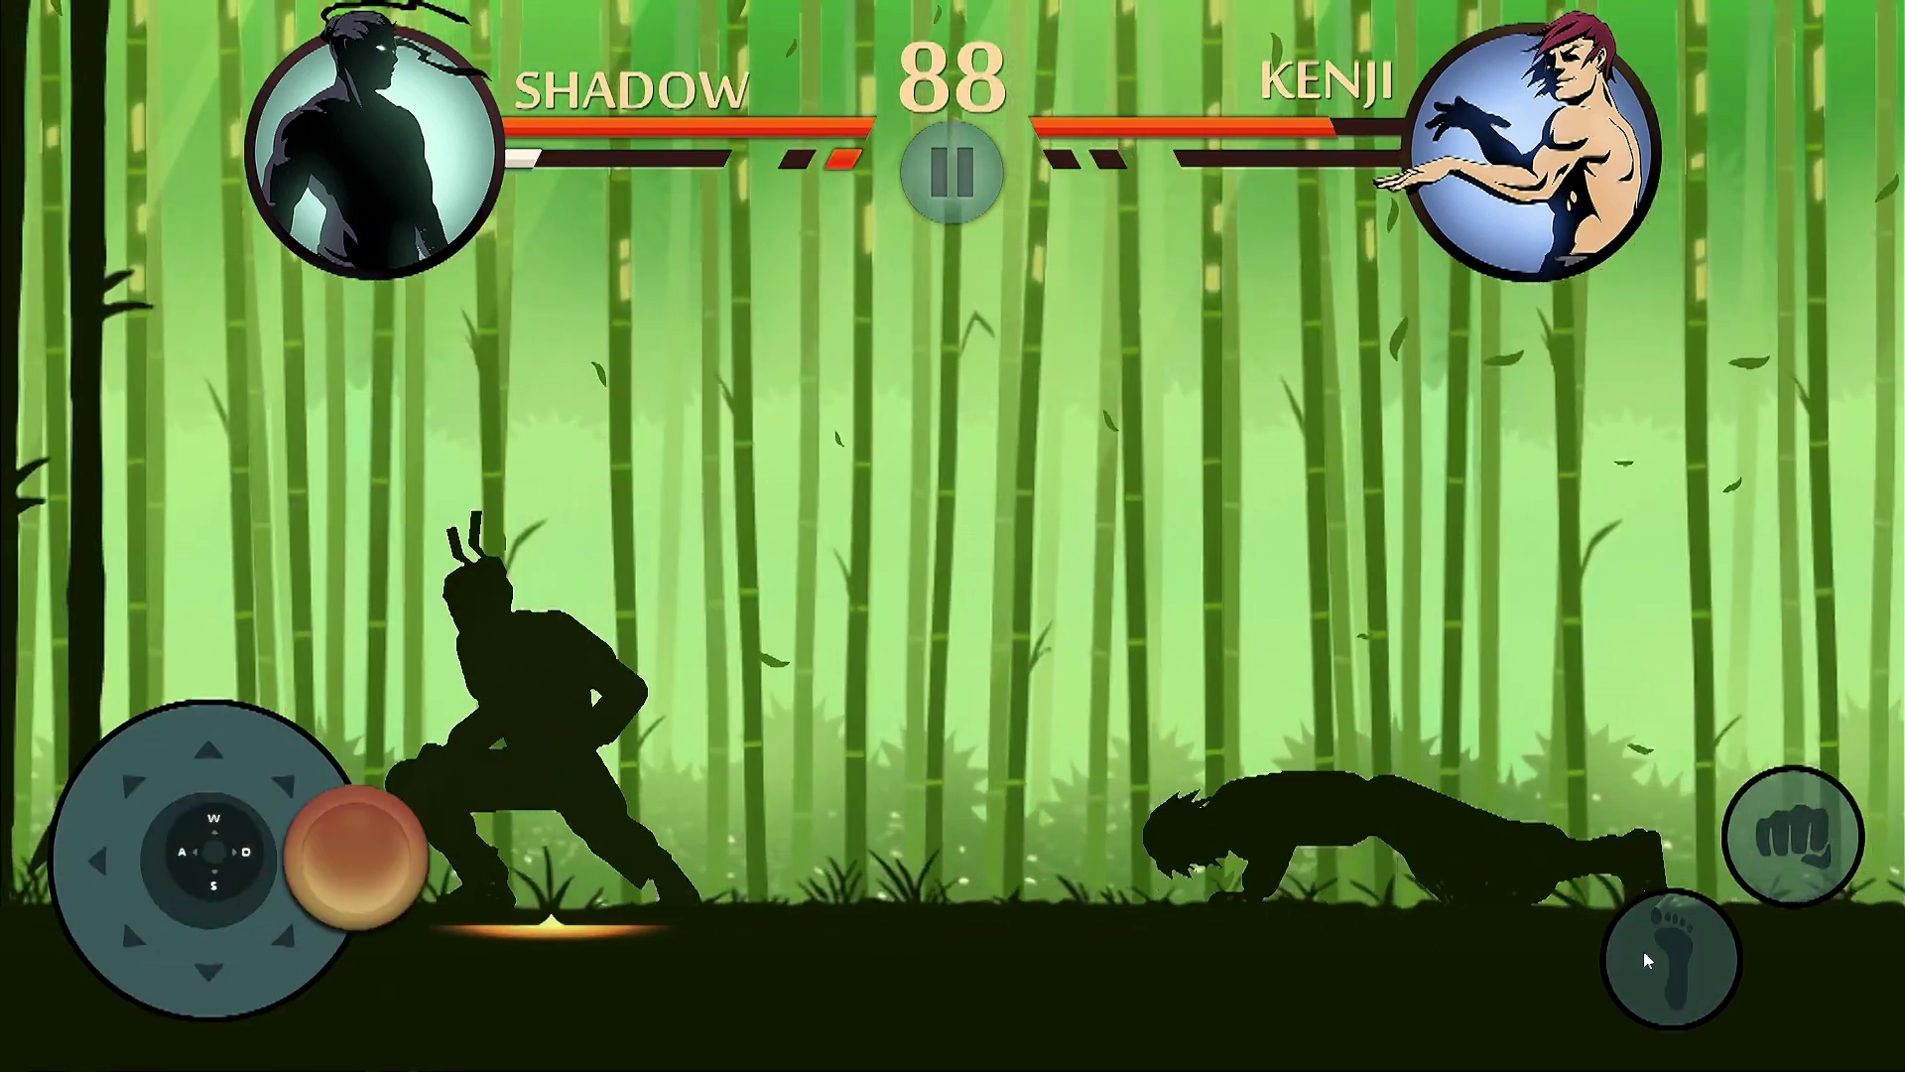